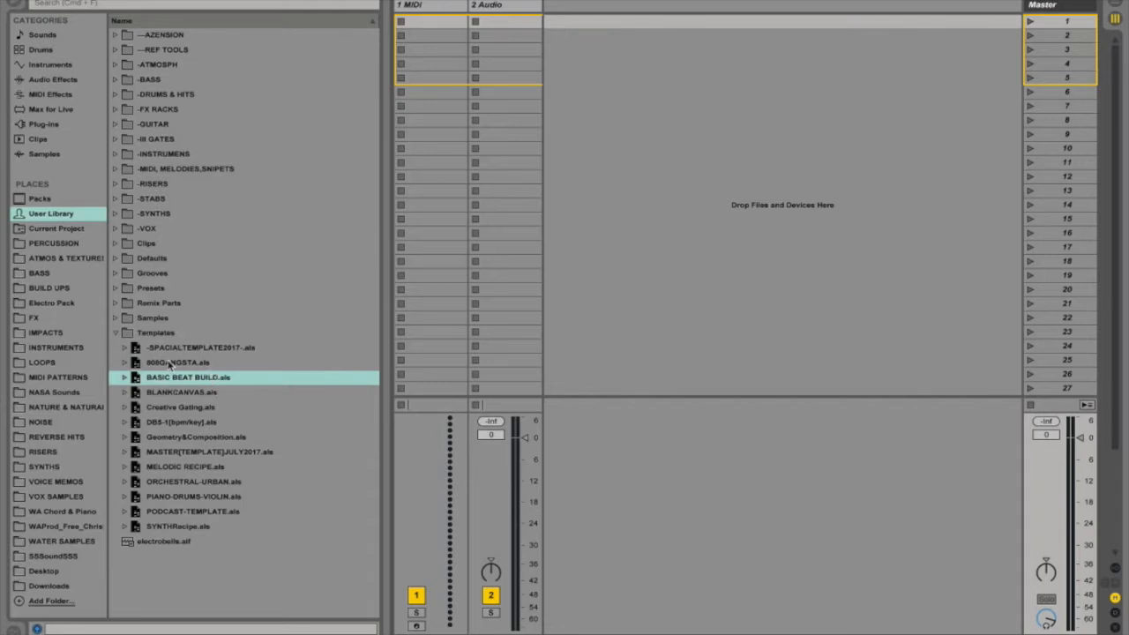
Step: Look through the saved sets in the User Library's Templates folder, and collapse the folder again
left_click(116, 334)
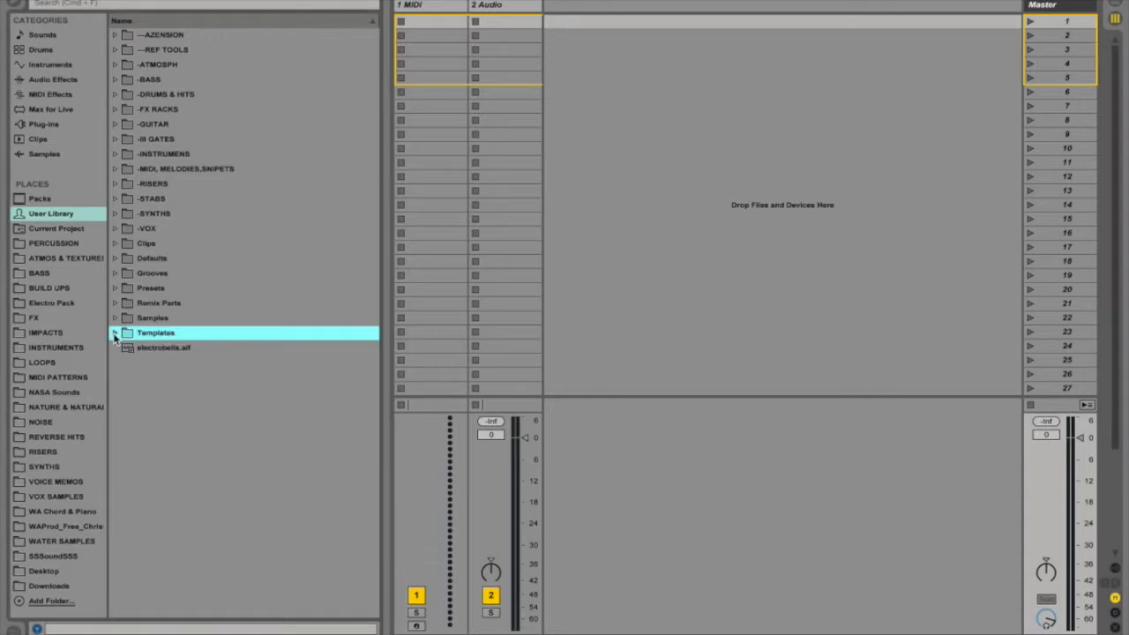
left_click(39, 215)
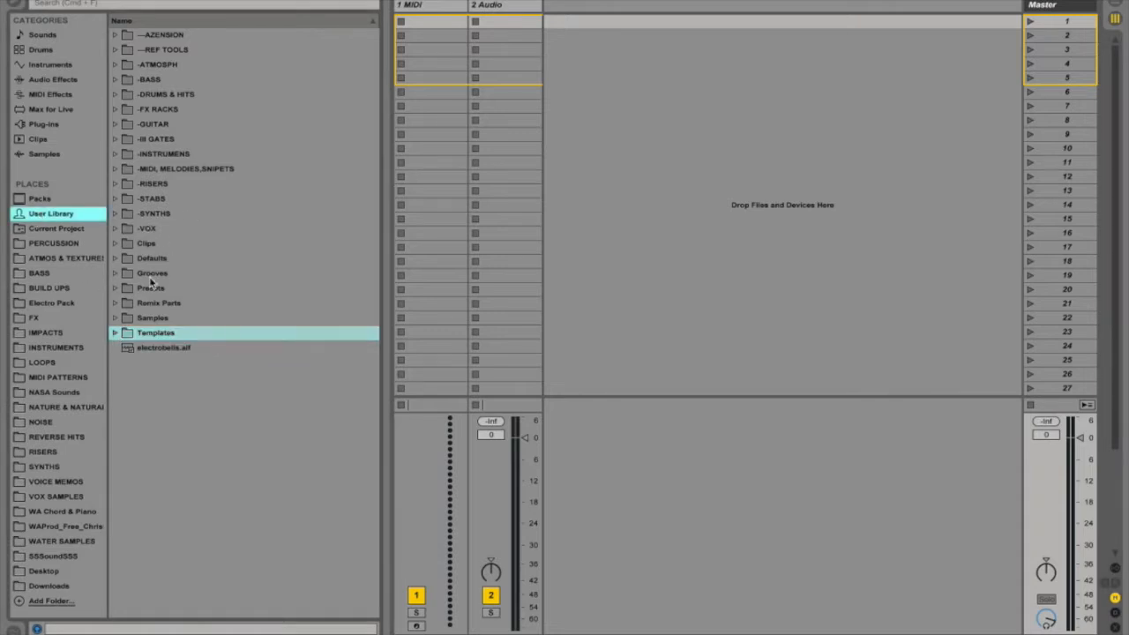
left_click(115, 333)
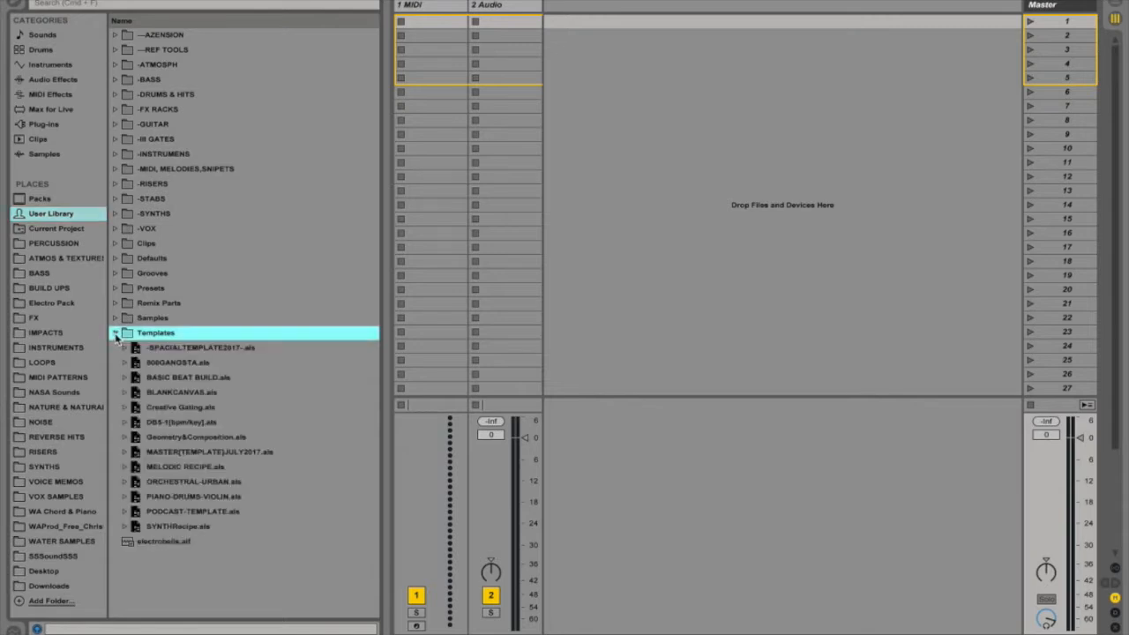
left_click(116, 335)
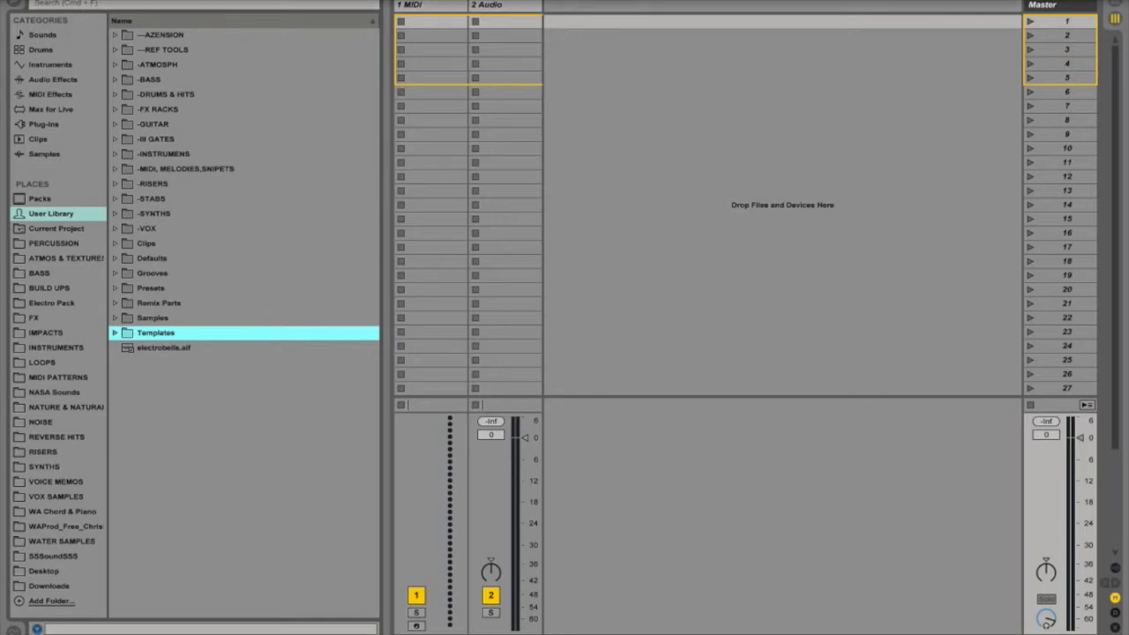
Step: Browse to Music > Ableton > User Library > Templates as the Save Live Set As location, and leave without saving
left_click(86, 1)
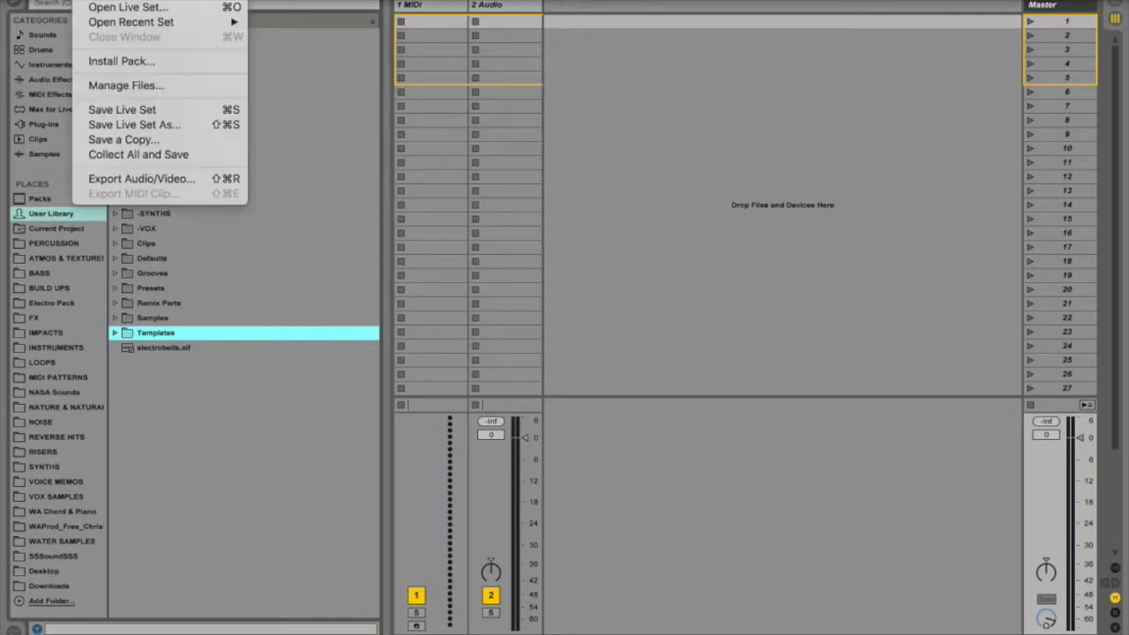
left_click(179, 128)
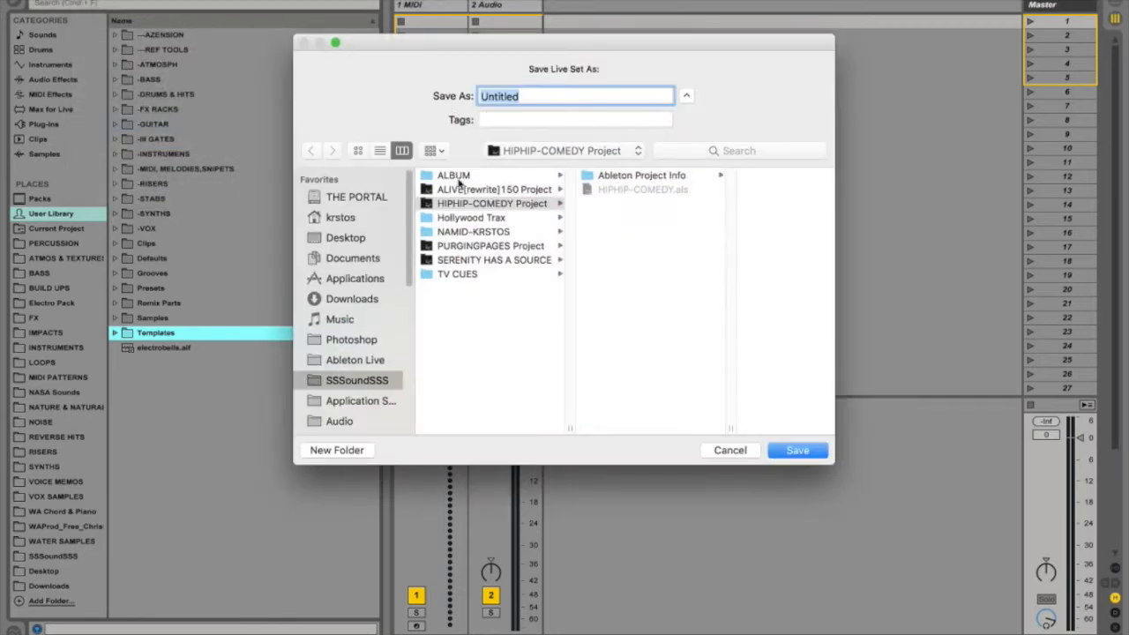
left_click(353, 221)
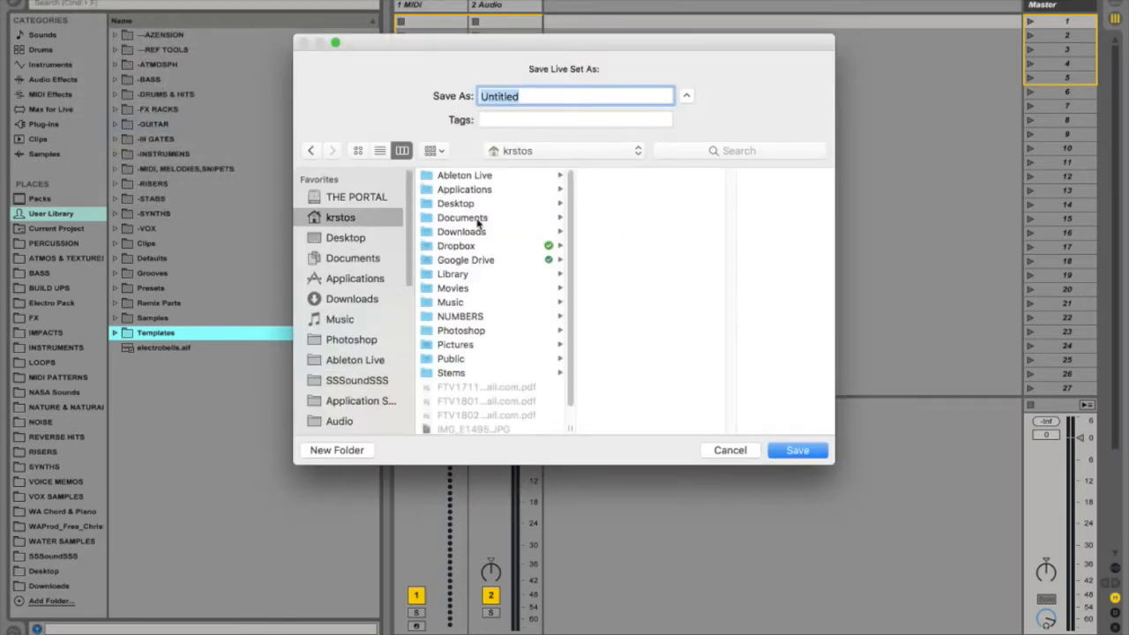
left_click(492, 179)
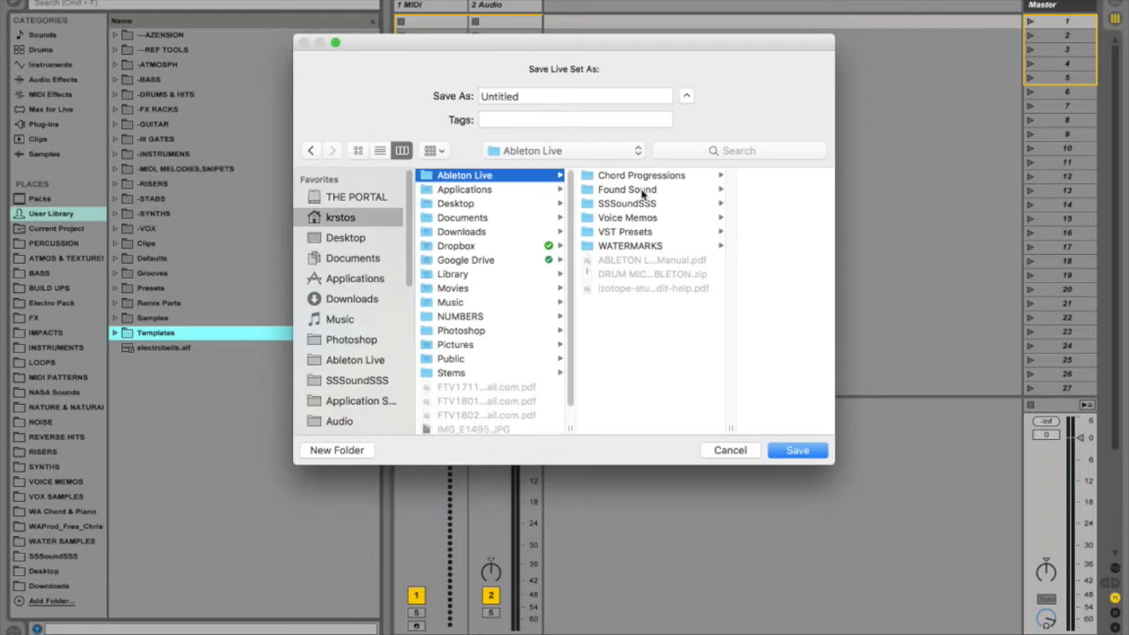
left_click(465, 306)
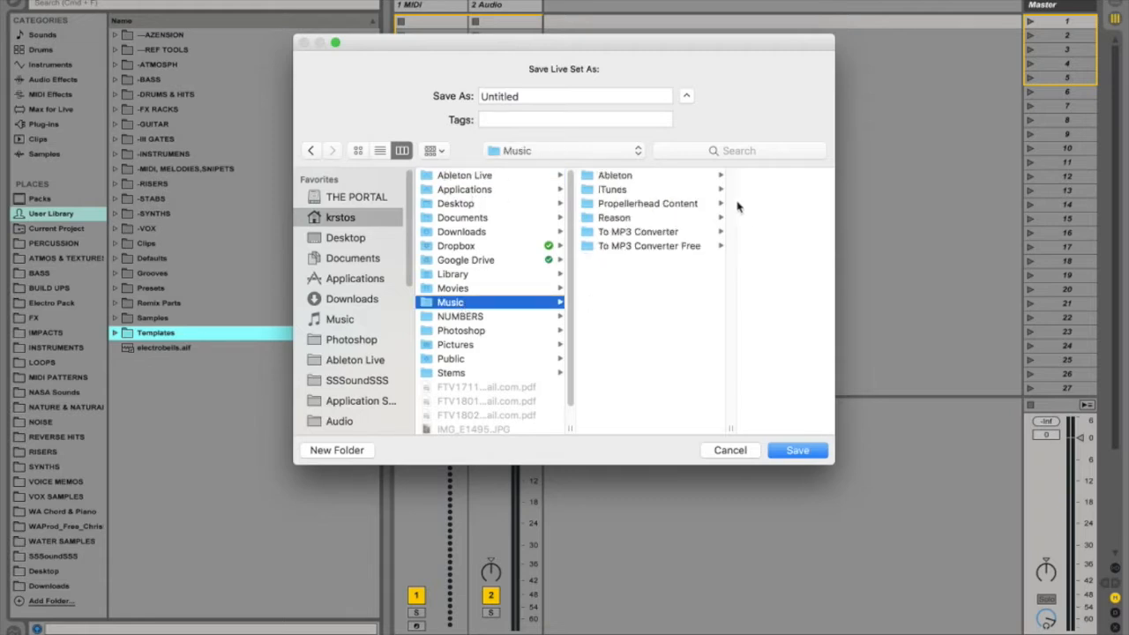
left_click(618, 176)
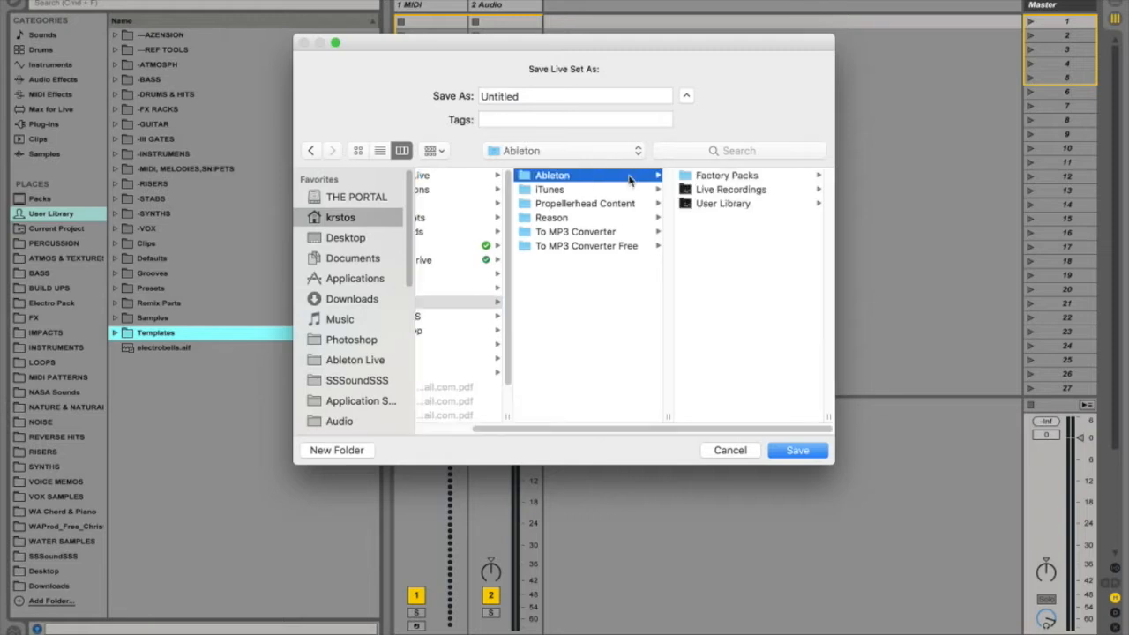
left_click(733, 206)
scroll(743, 303, "down", 5)
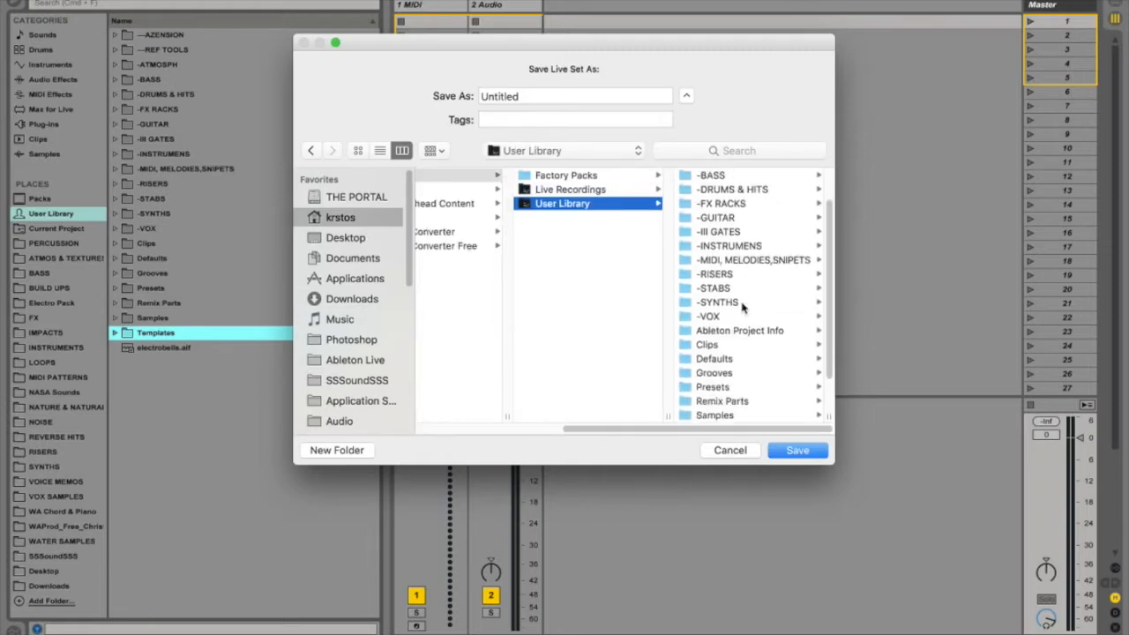
left_click(718, 388)
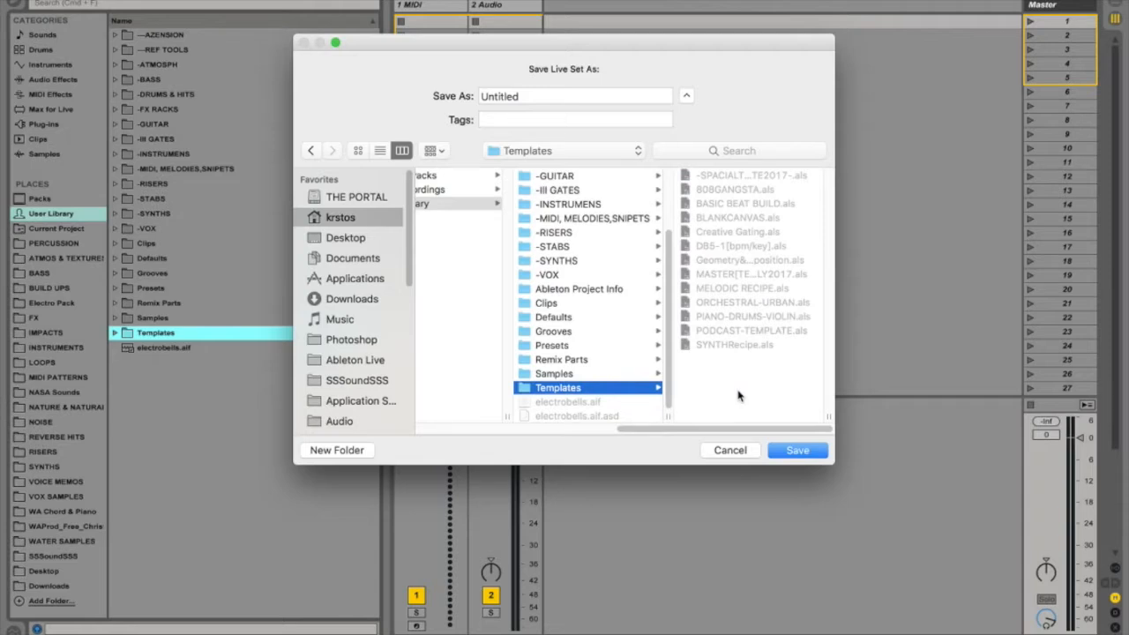
left_click(733, 451)
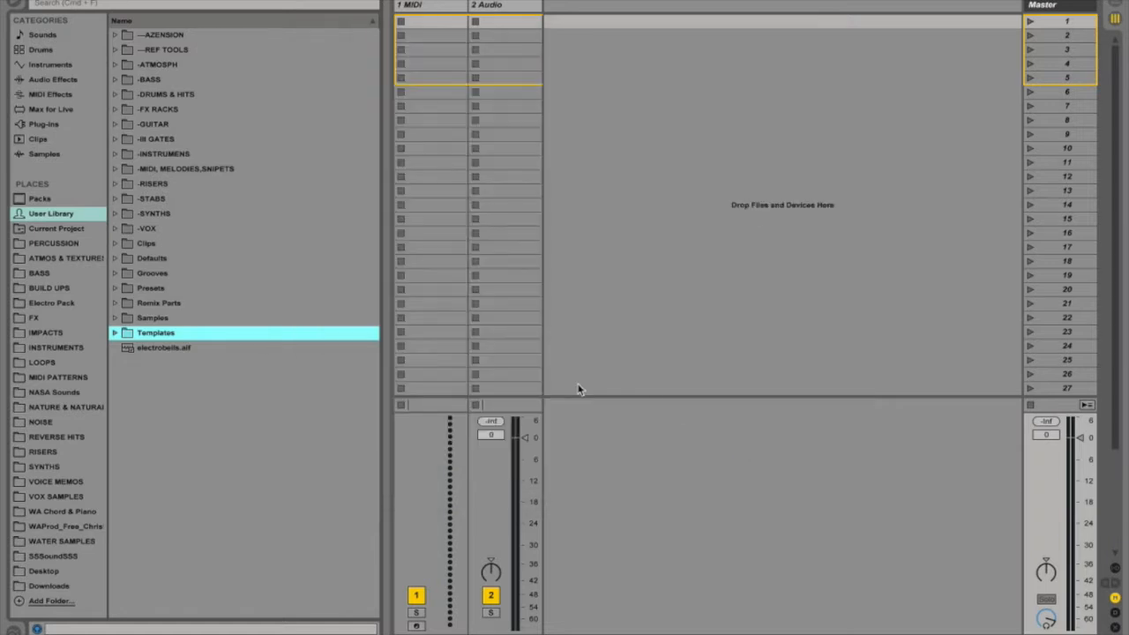
Step: Load the BASIC BEAT BUILD.als set from the Templates folder and hide the browser
left_click(115, 334)
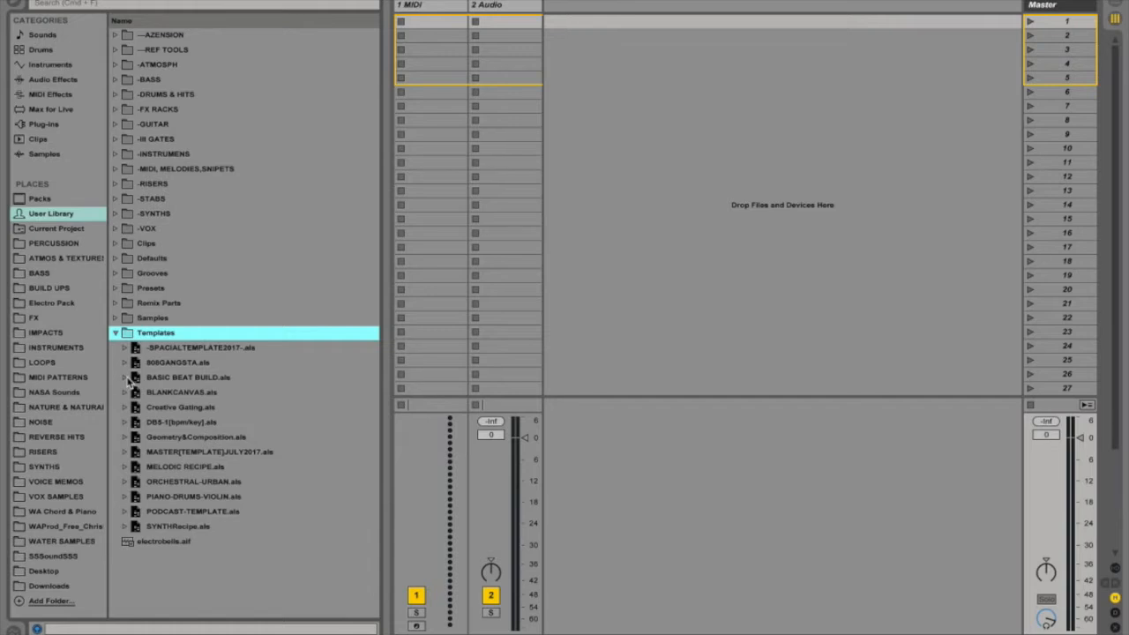
left_click(141, 377)
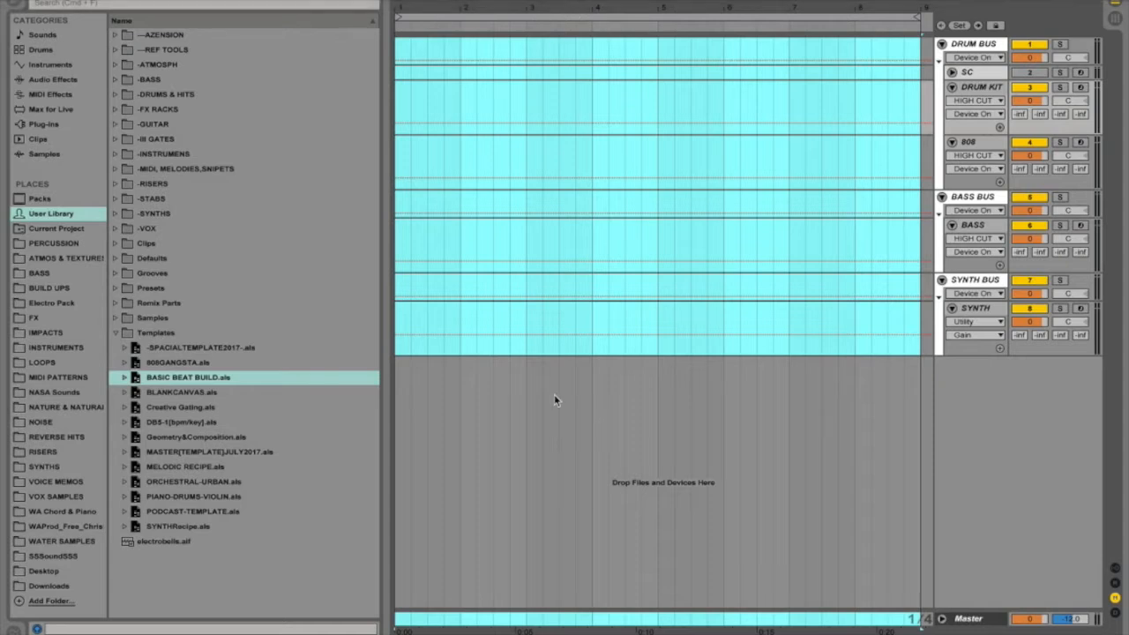
key("super+alt+b")
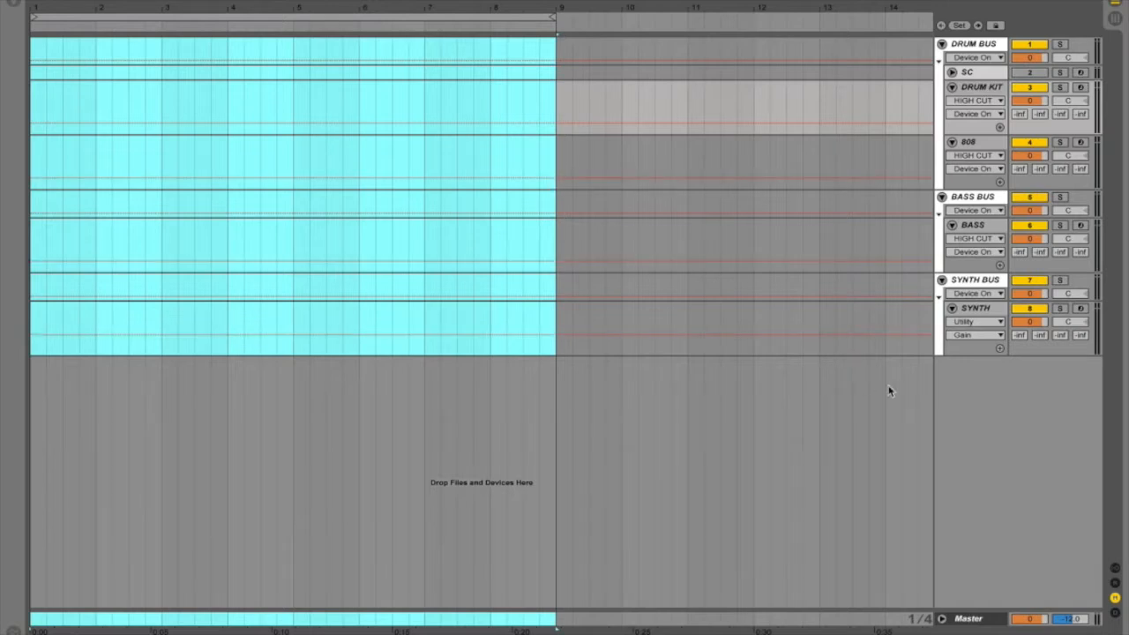
Step: Show the Master track's devices and examine the HIGH CUT EQ bands 1 and 8, Glue Compressor, Limiter and spectrum analyzer
left_click(976, 619)
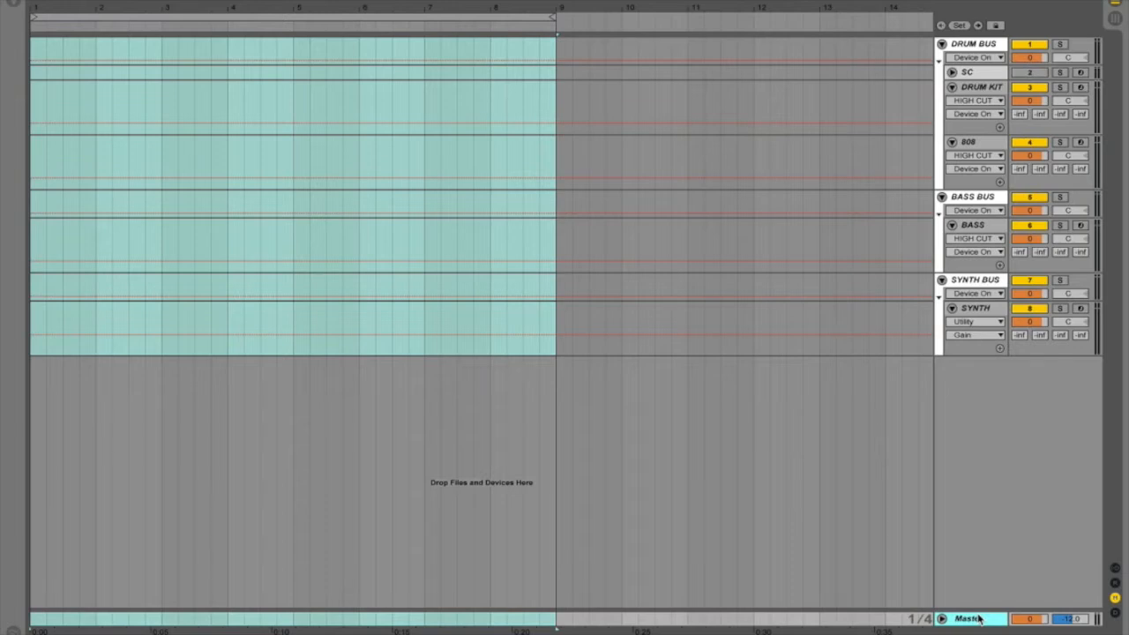
double_click(975, 619)
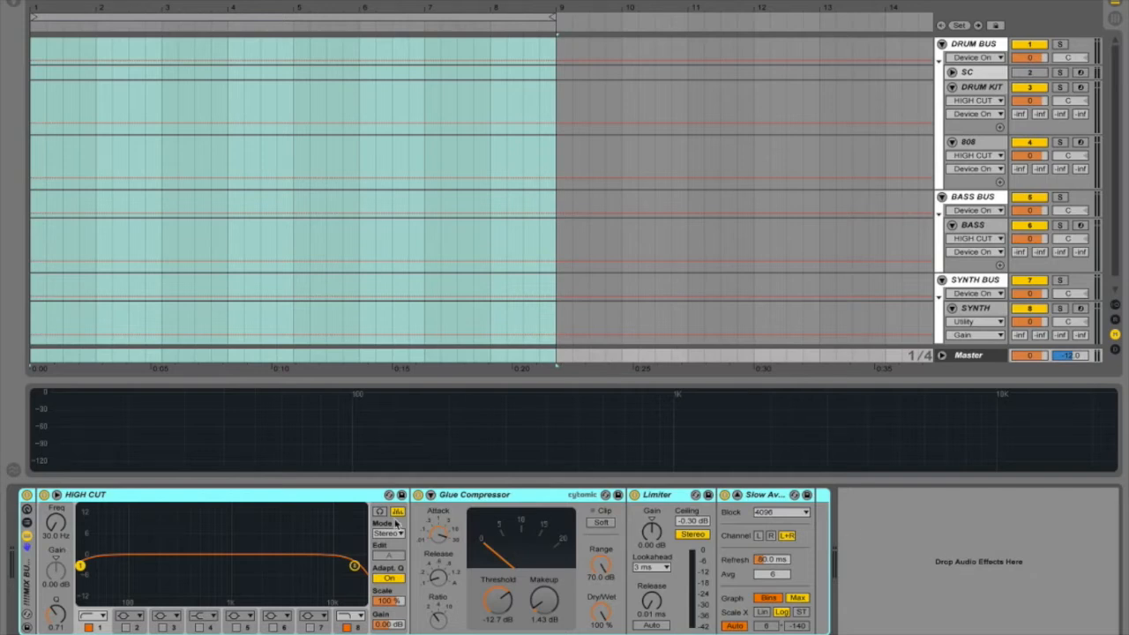
left_click(172, 499)
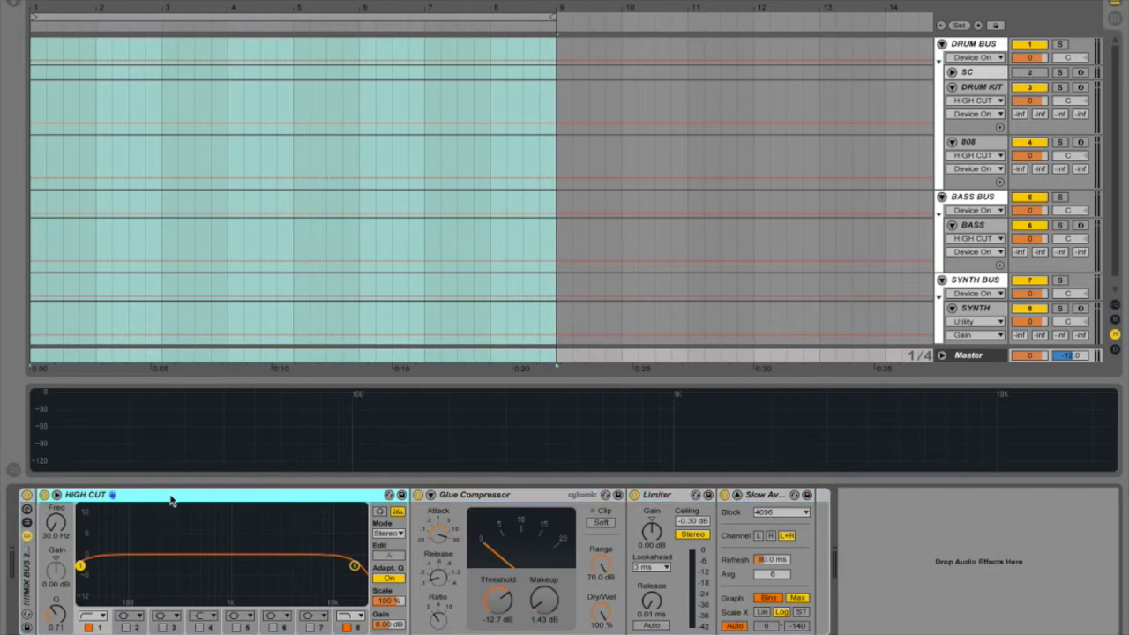
left_click(492, 496)
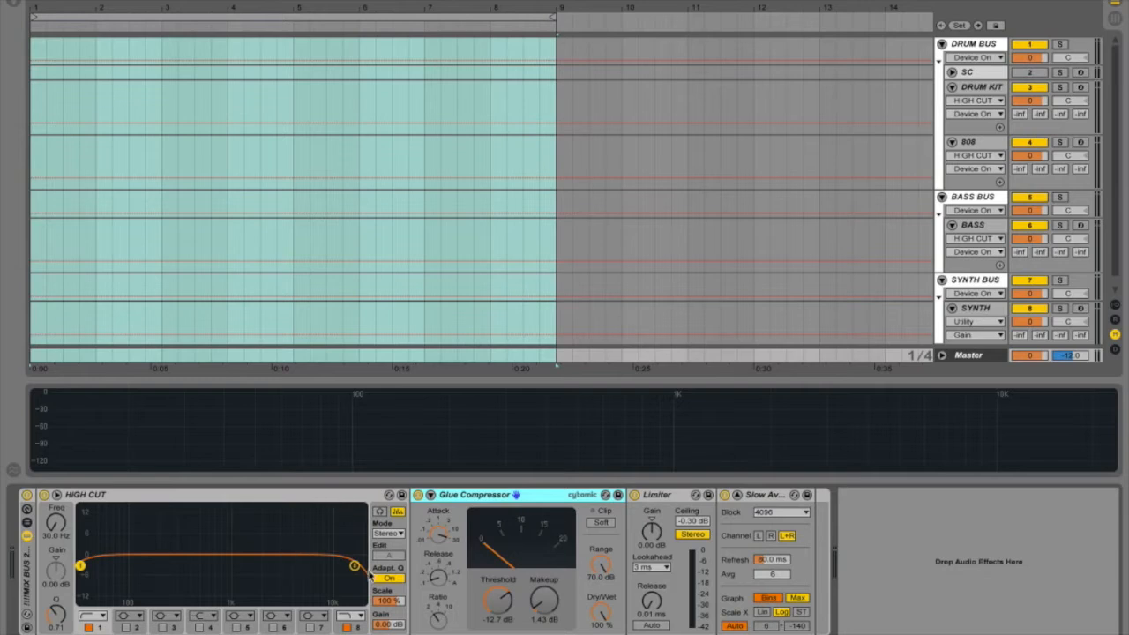
left_click(353, 567)
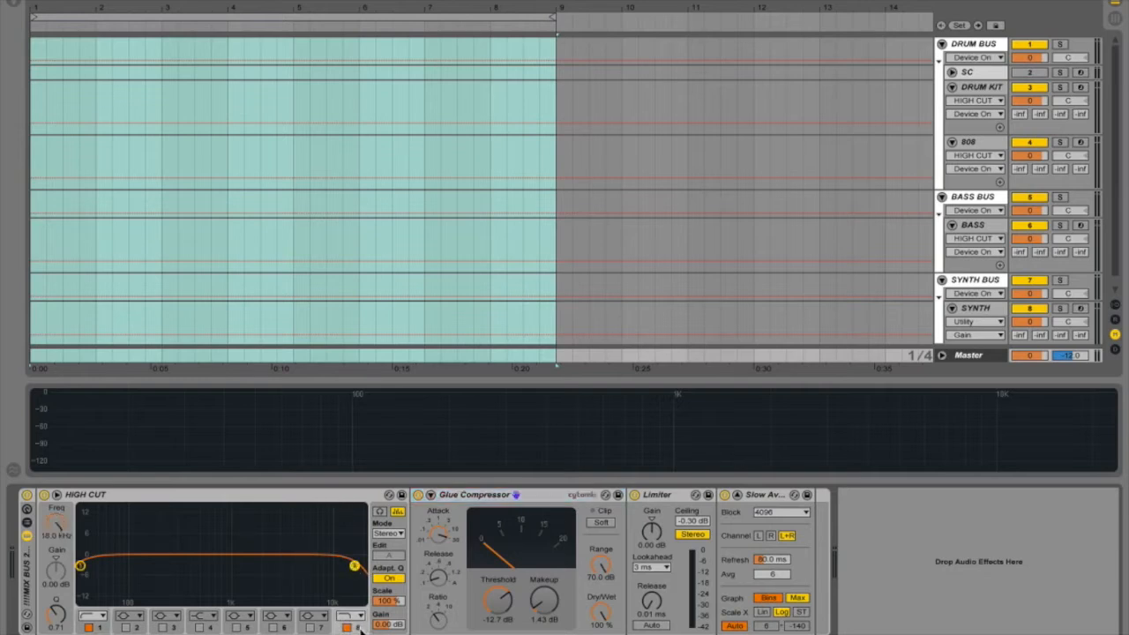
left_click(100, 629)
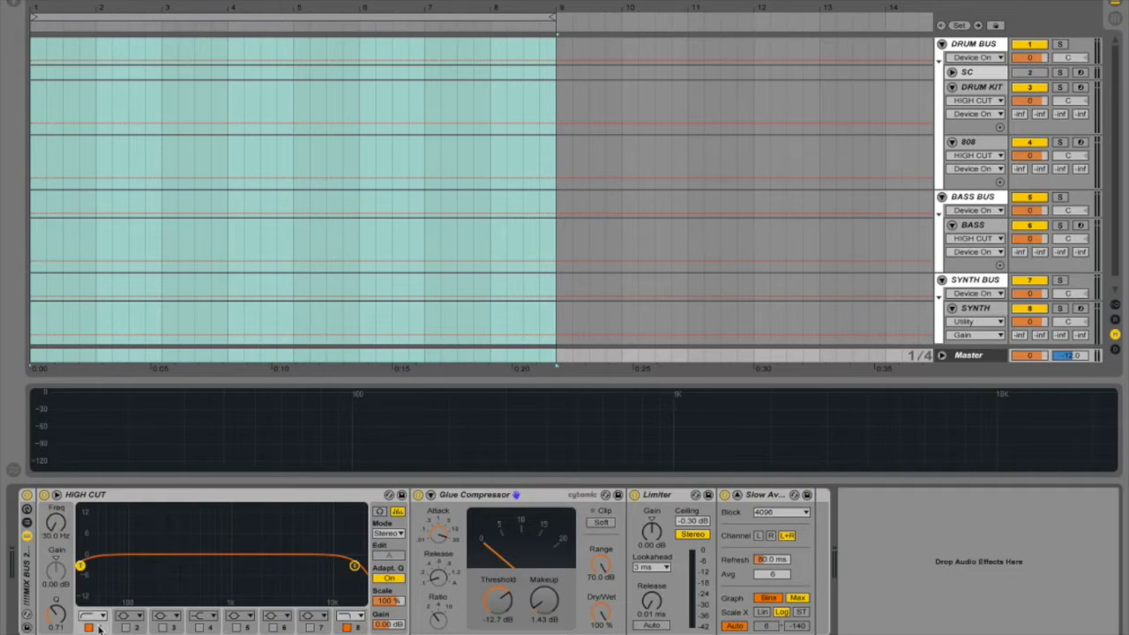
left_click(675, 496)
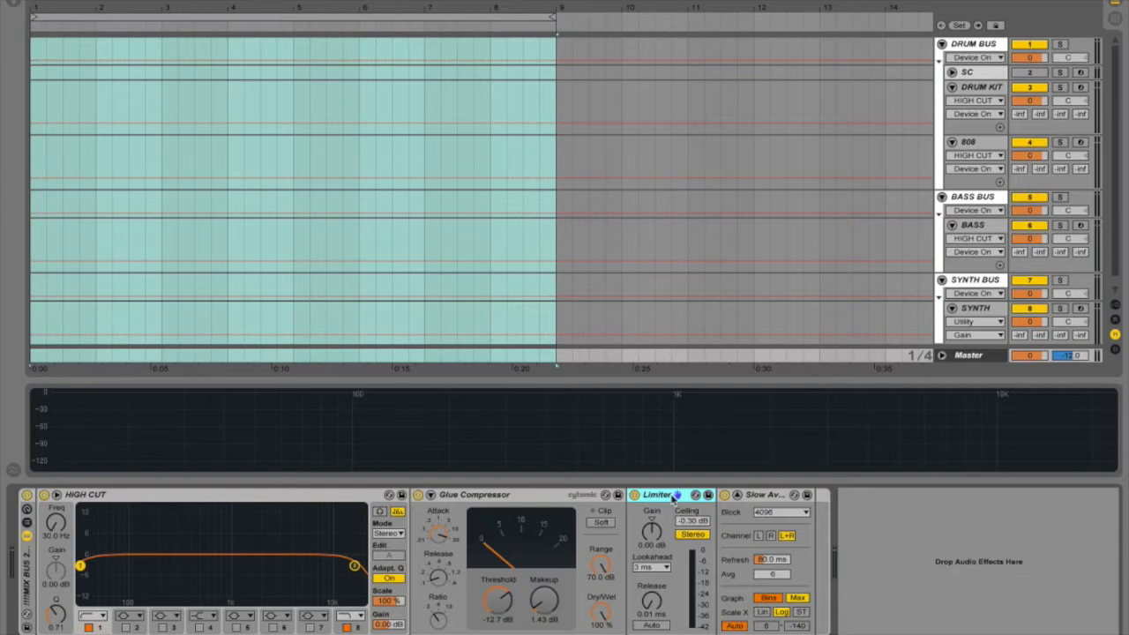
left_click(770, 495)
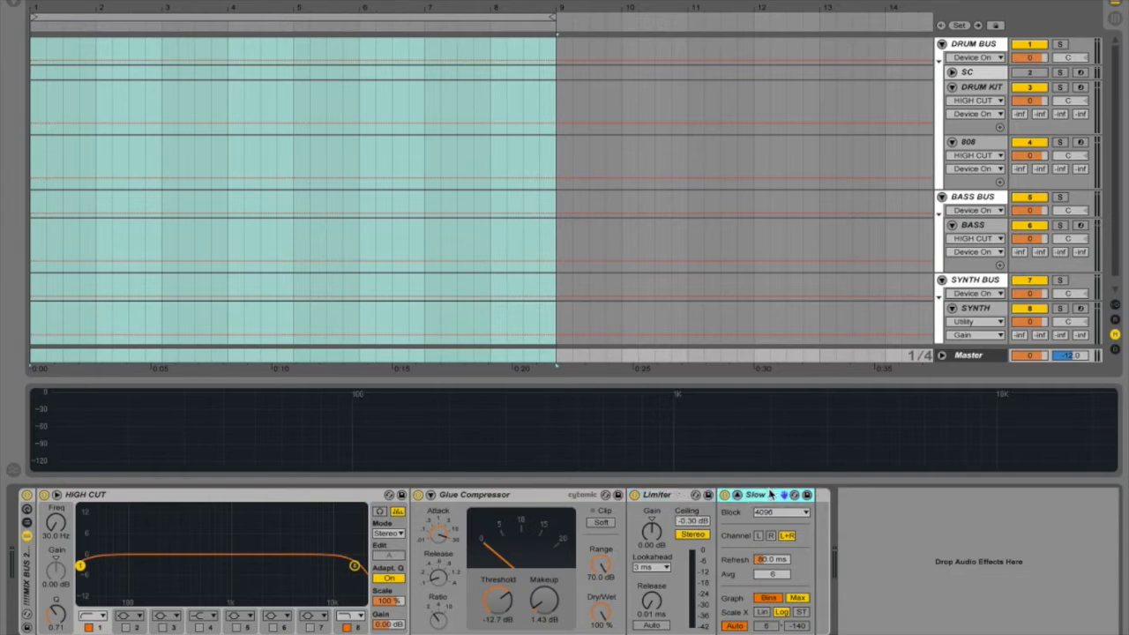
Step: Add the Spectrum preset Slow Average Log.adv after the Master rack, delete it again, and restore the rack analyzer's enlarged display
key("ctrl+alt+b")
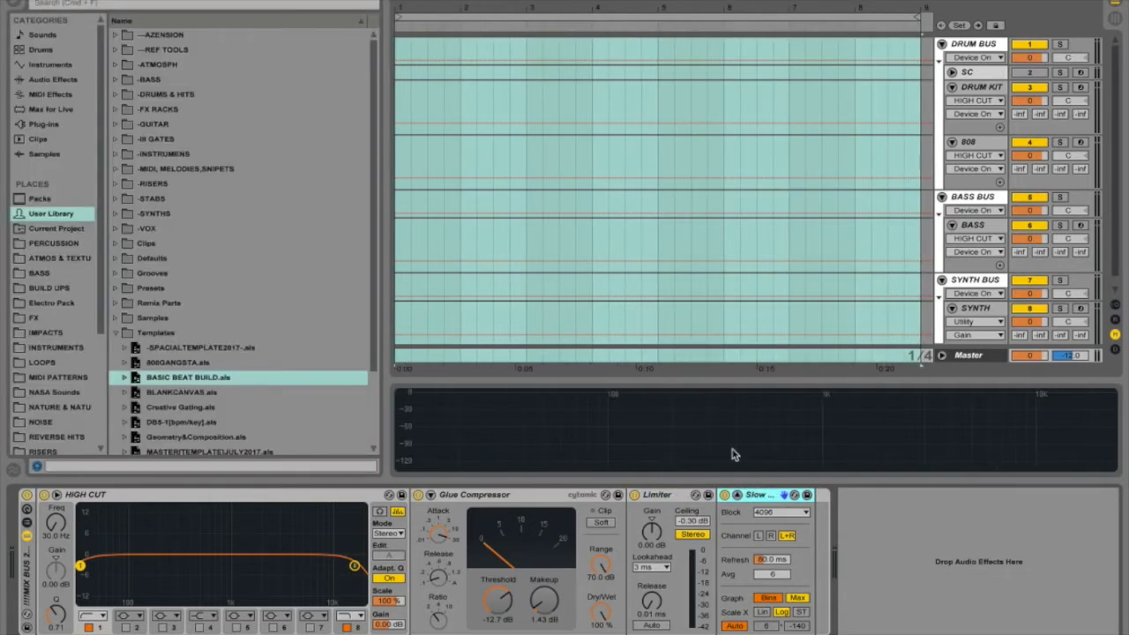
left_click(53, 80)
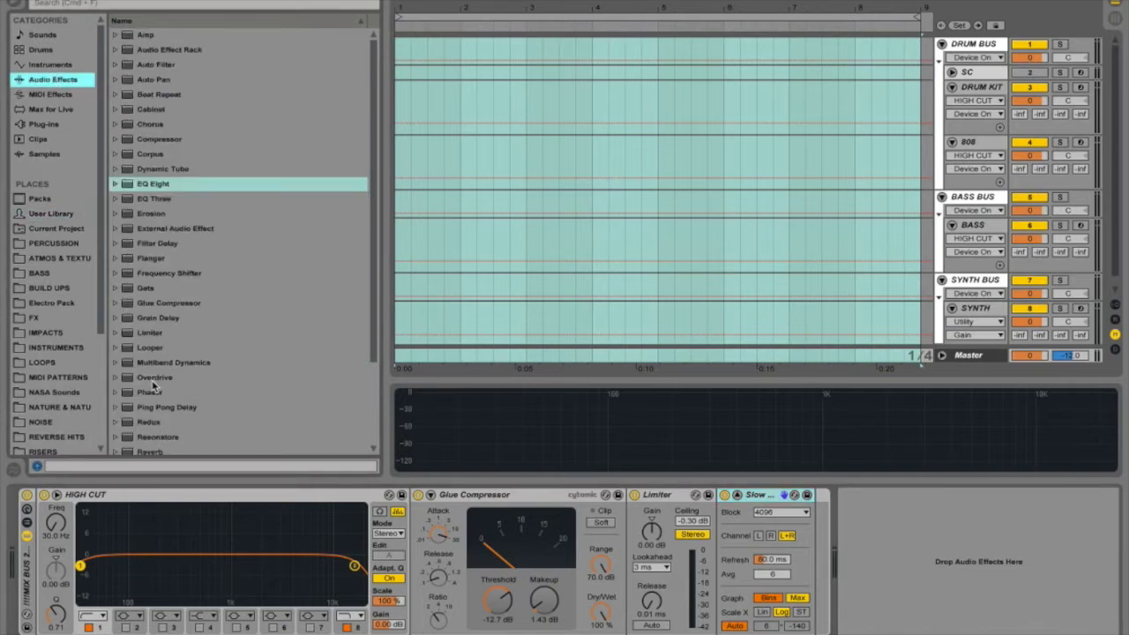
scroll(150, 388, "down", 3)
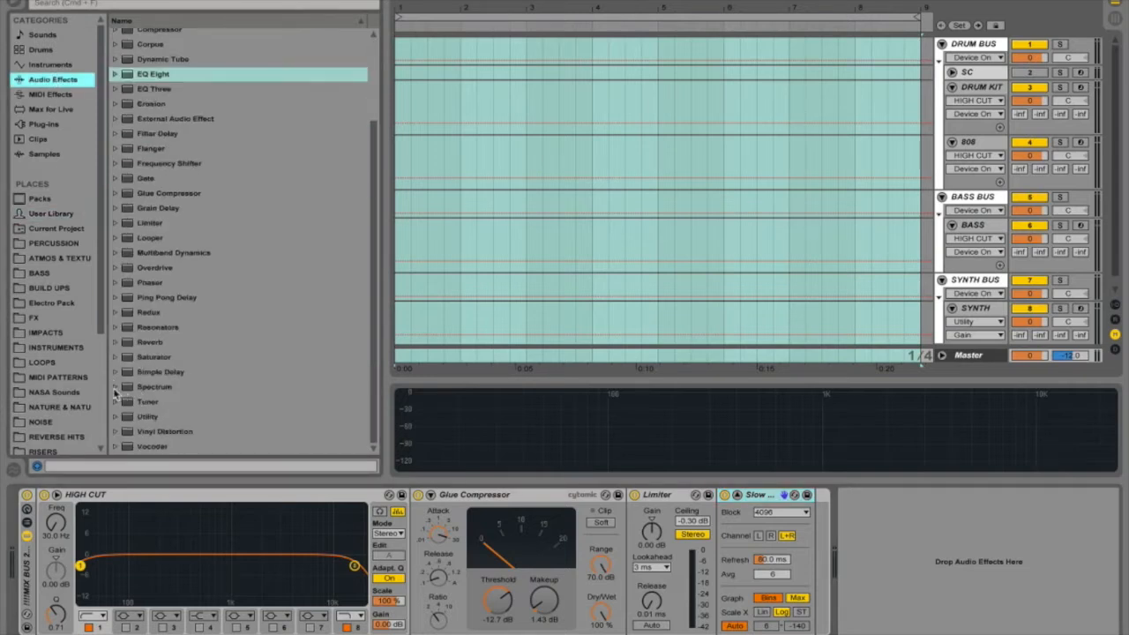
left_click(114, 388)
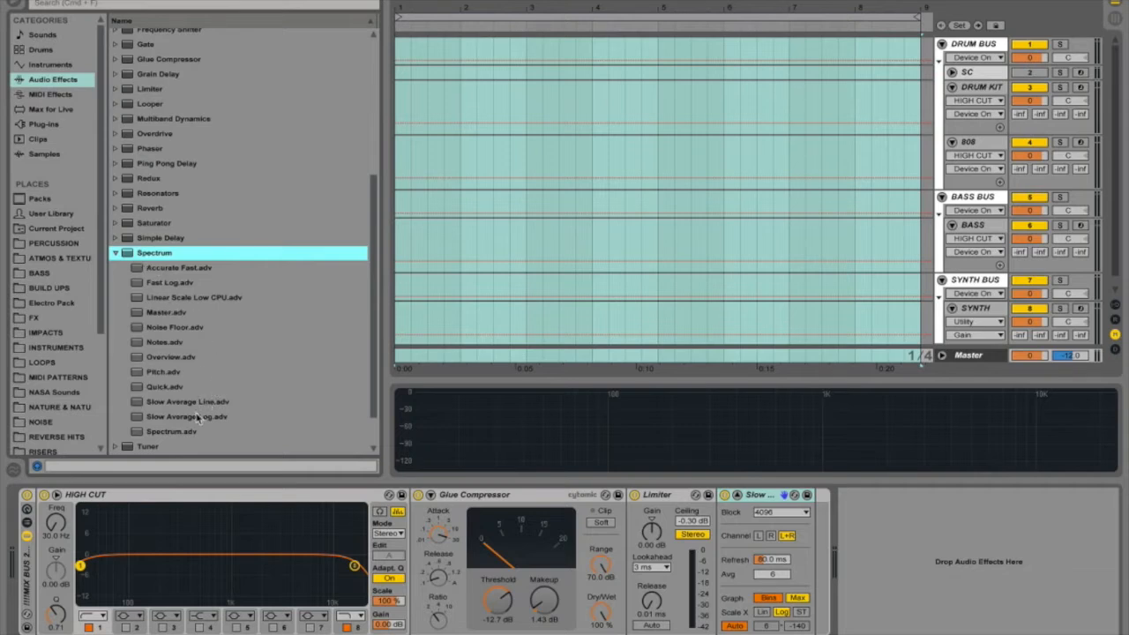
left_click(136, 418)
left_click_drag(137, 421, 913, 532)
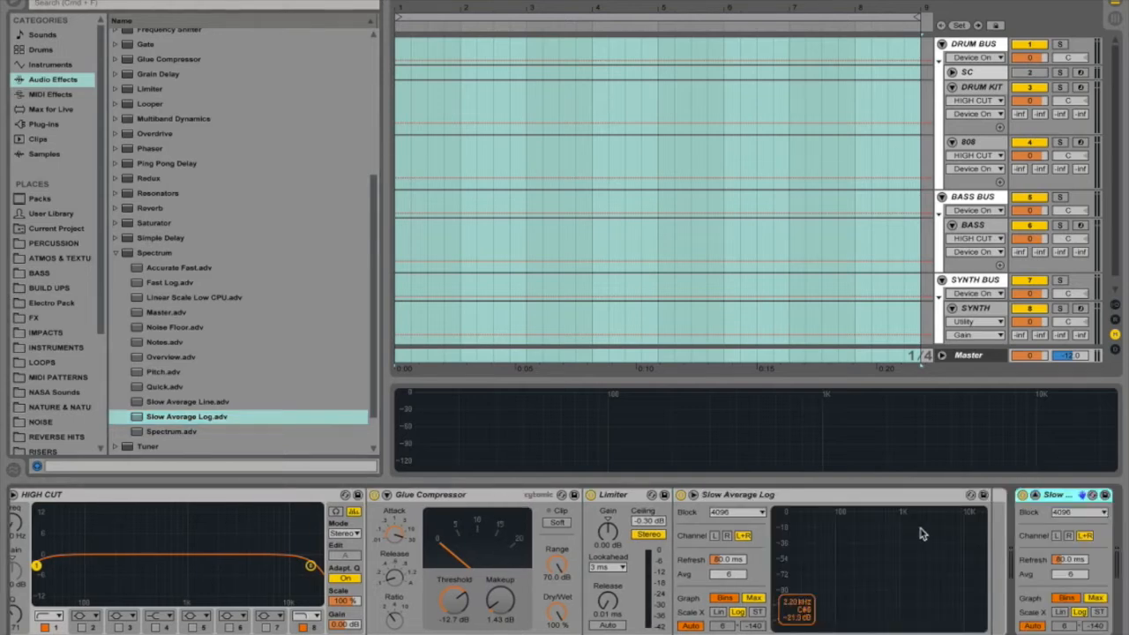
key("Delete")
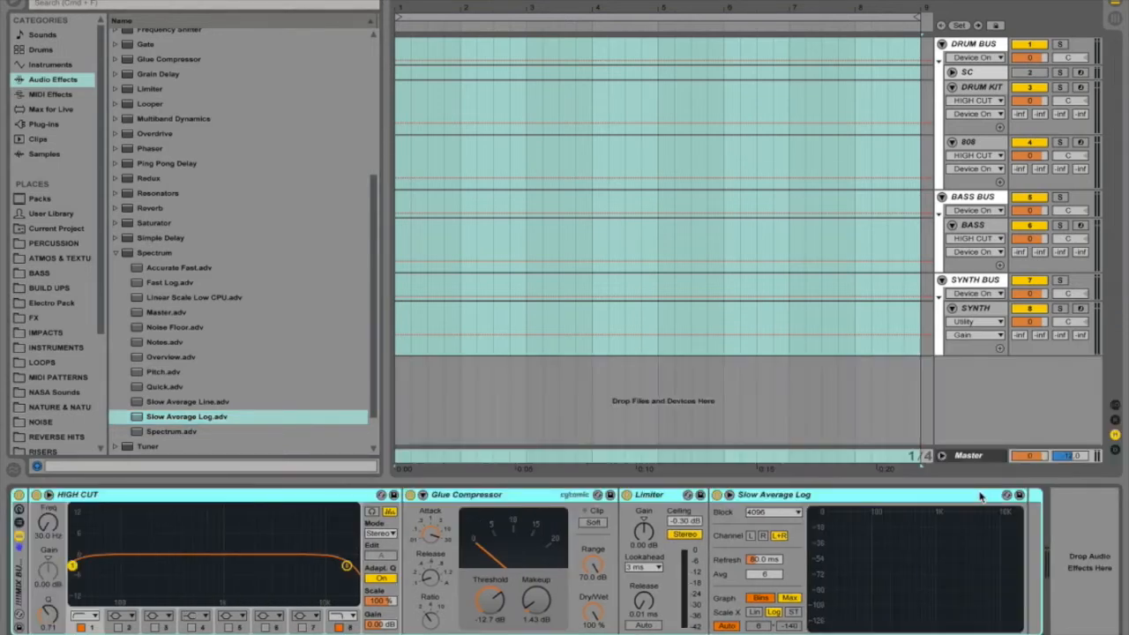
left_click(1006, 495)
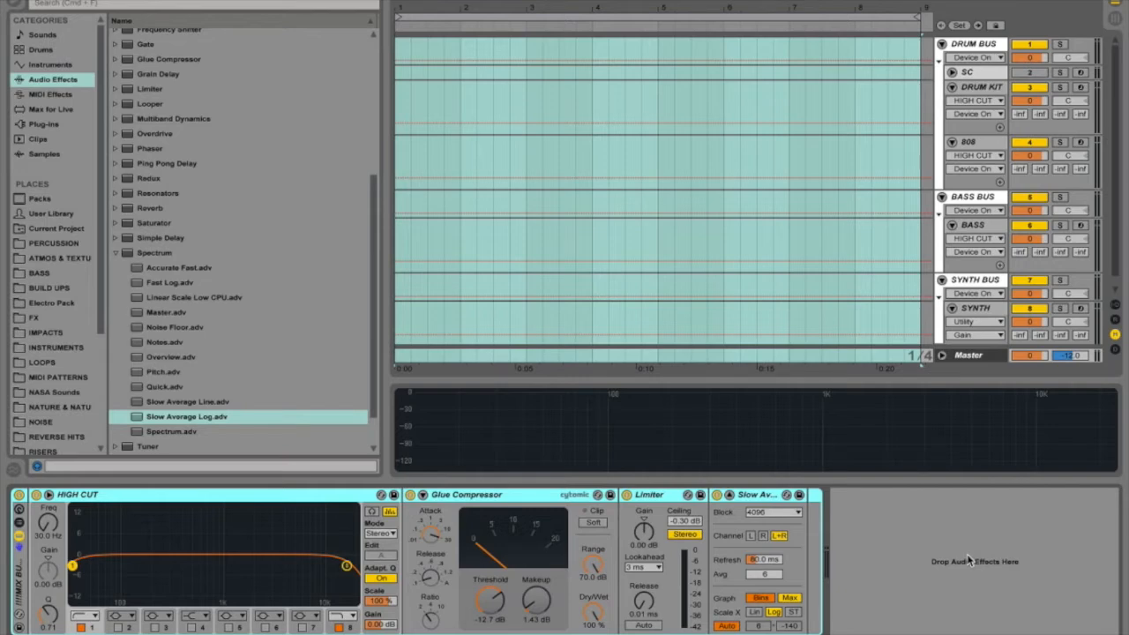
Step: Switch to Session View with the browser and the device view hidden, leaving only the mixer and clip slots
key("super+alt+l")
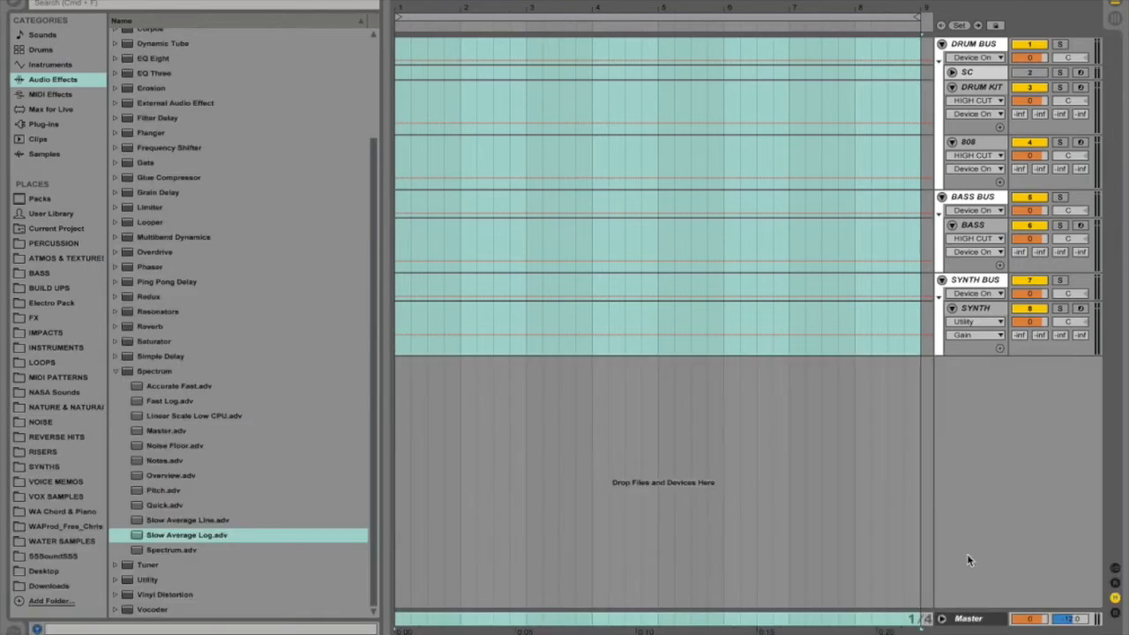
key("Tab")
key("super+alt+l")
key("super+alt+b")
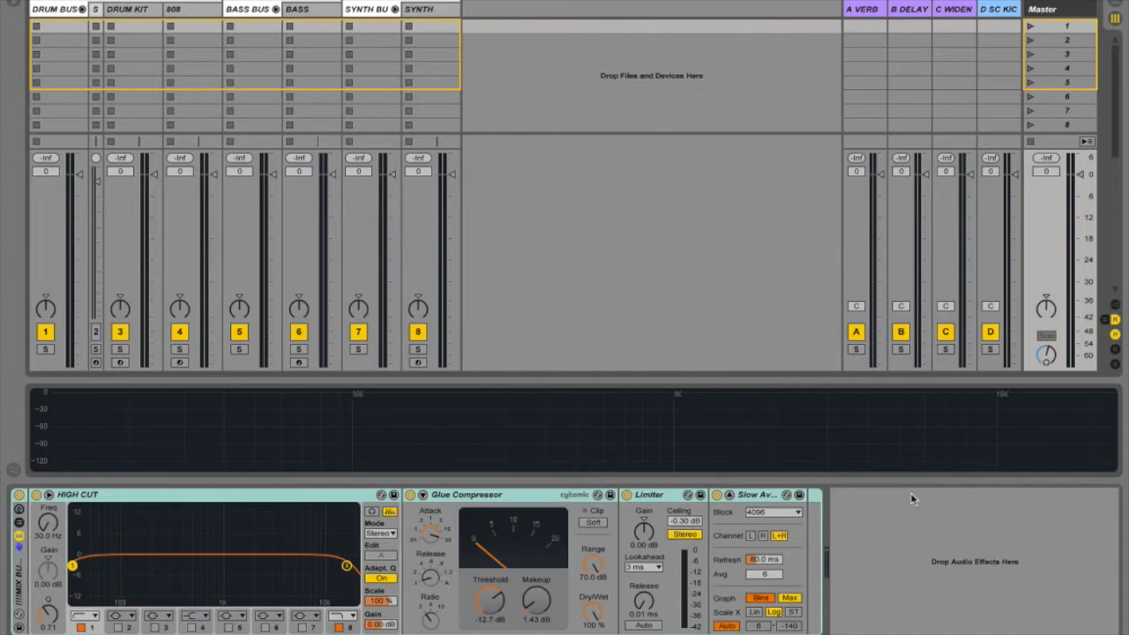
key("super+alt+l")
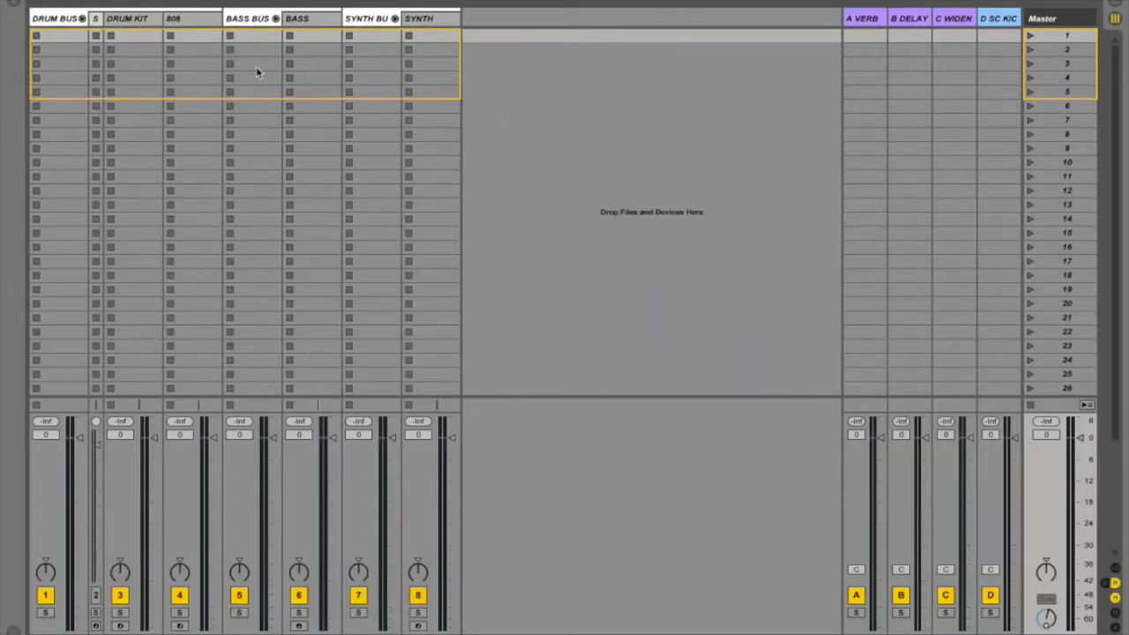
Step: Select the DRUM BUS group track and its first clip slot in Session View
left_click(52, 22)
key("Tab")
key("Tab")
left_click(37, 35)
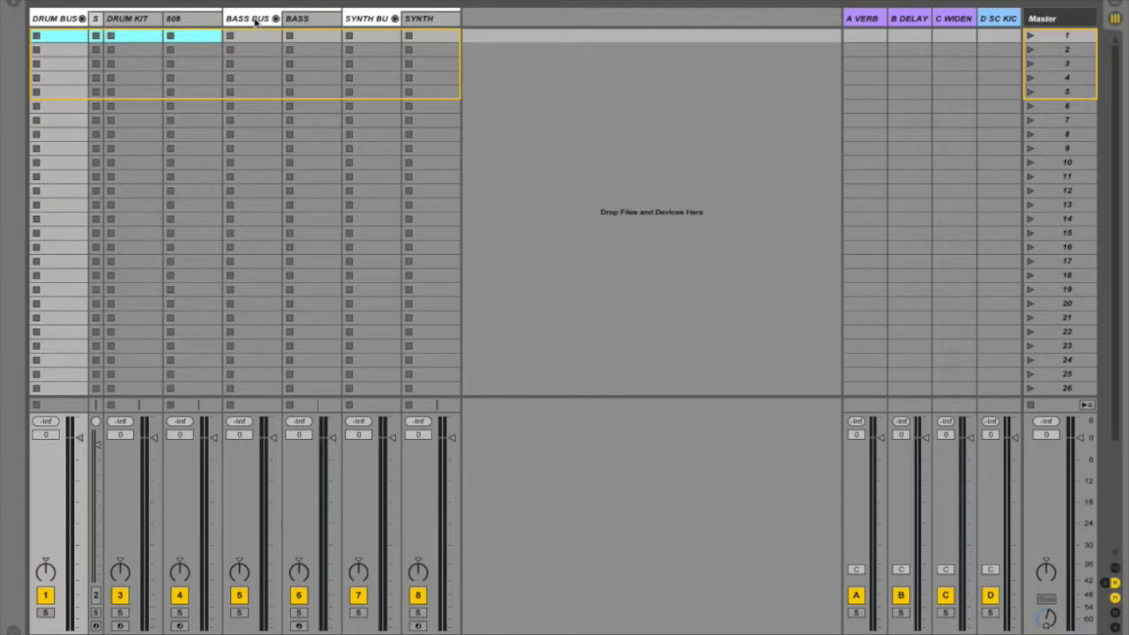
Step: Point out the DRUM BUS, BASS BUS and SYNTH BUS groups, and show the device chain of DRUM BUS
left_click(254, 21)
left_click(49, 21)
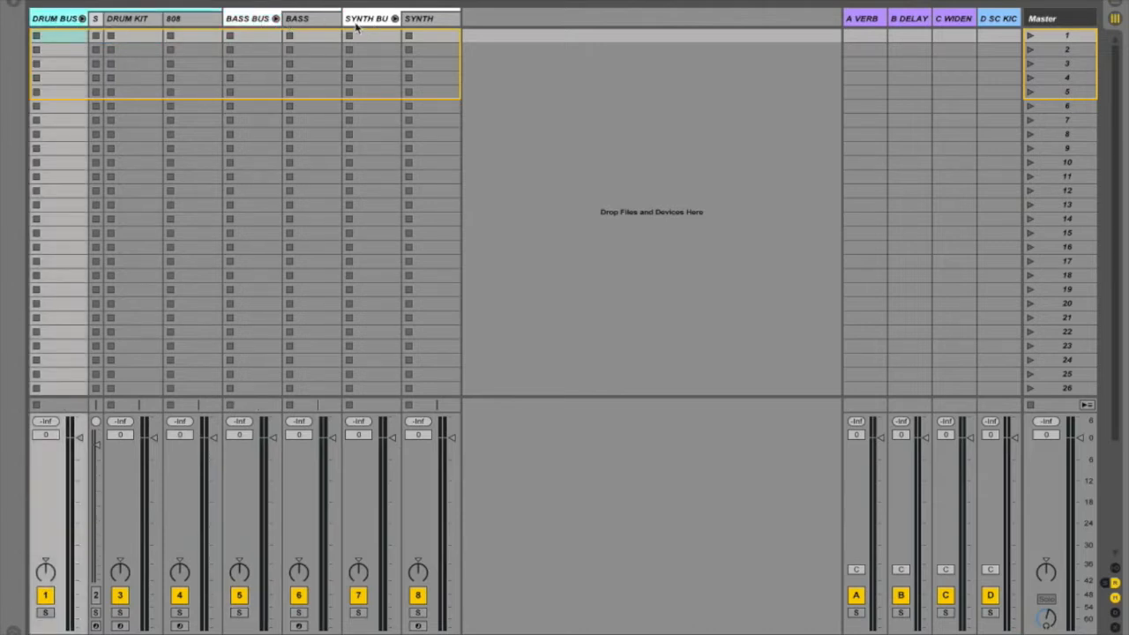
left_click(362, 21)
left_click(250, 21)
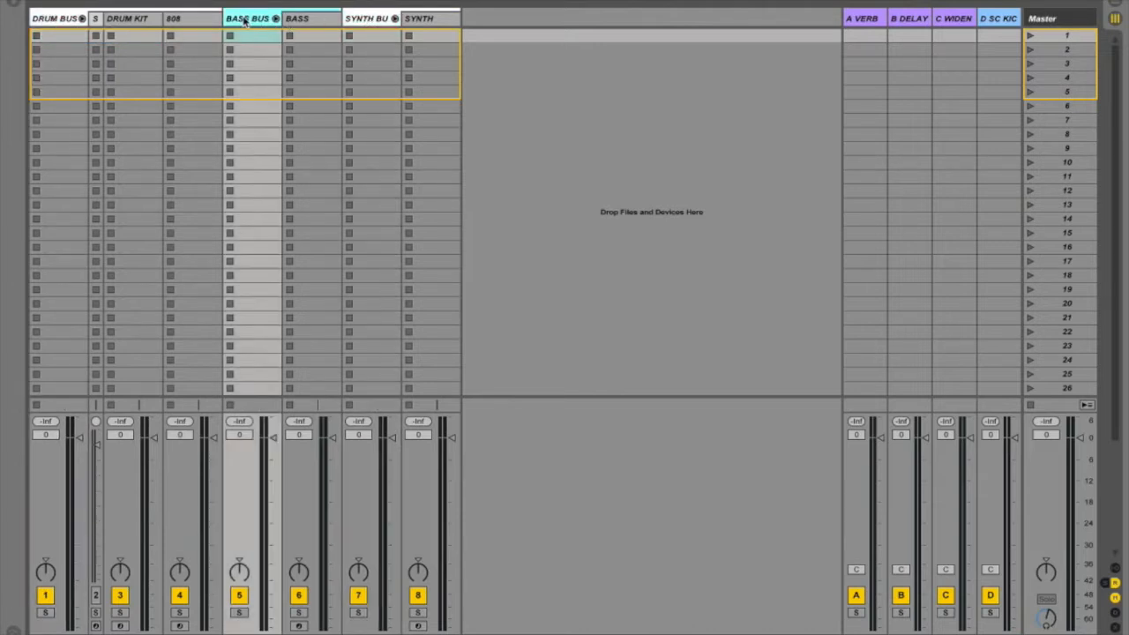
left_click(55, 22)
key("shift+Tab")
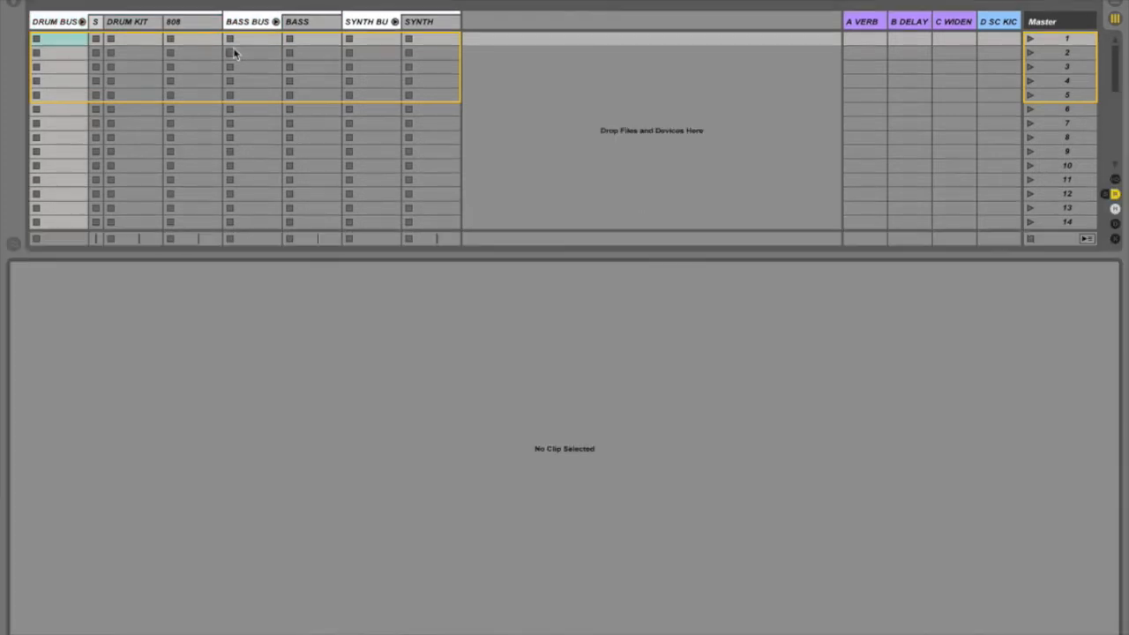
key("shift+Tab")
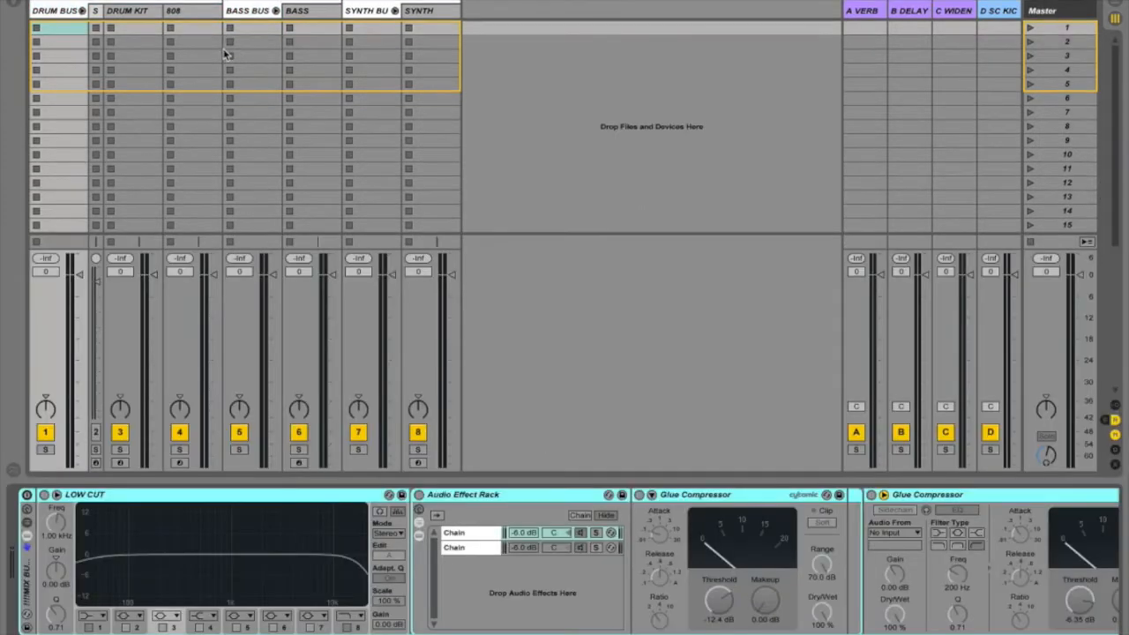
Step: Show the mixer's In/Out routing section and step through the DRUM KIT, 808 and DRUM BUS tracks
left_click(129, 12)
key("ctrl+alt+i")
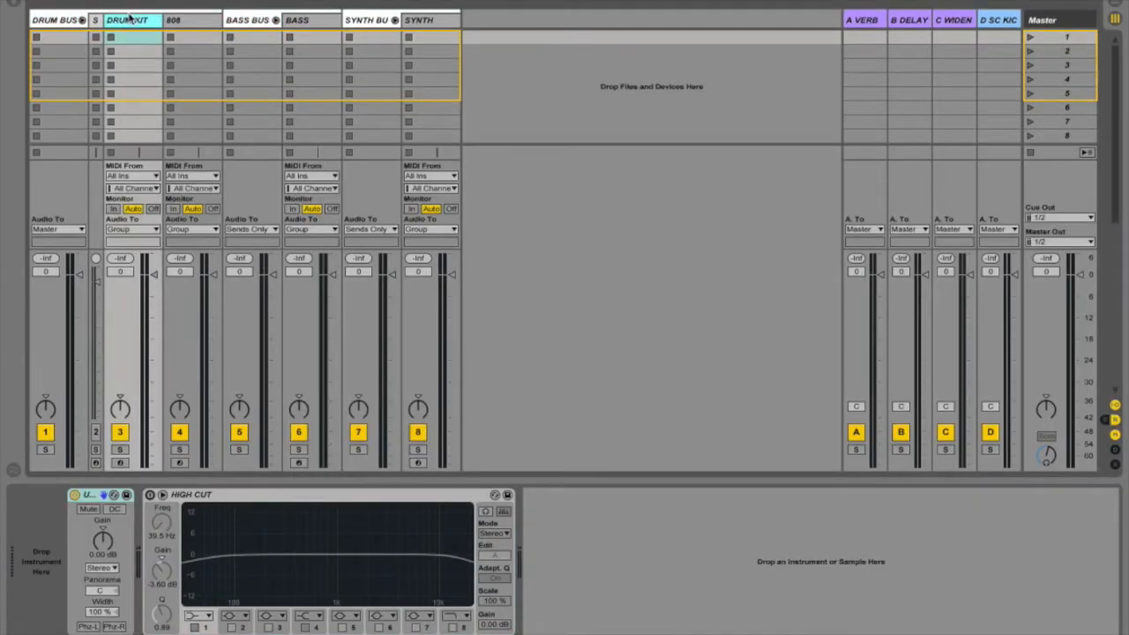
left_click(193, 24)
left_click(129, 21)
left_click(55, 21)
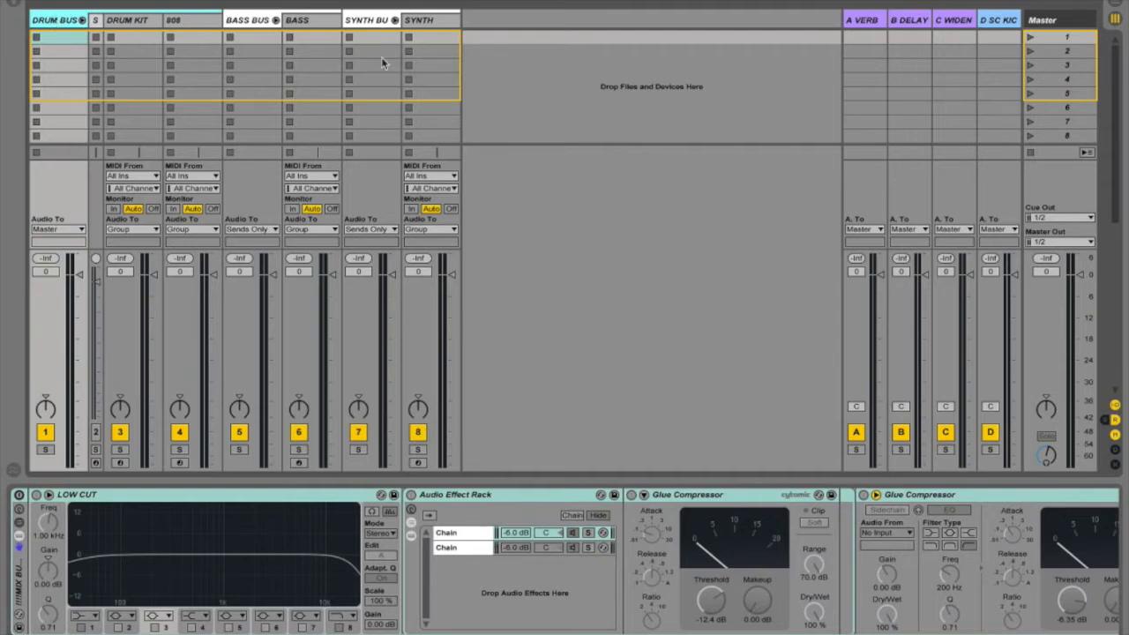
Step: Look over the DRUM BUS device chain and activate its whole mix bus rack
scroll(553, 619, "right", 3)
scroll(552, 619, "left", 3)
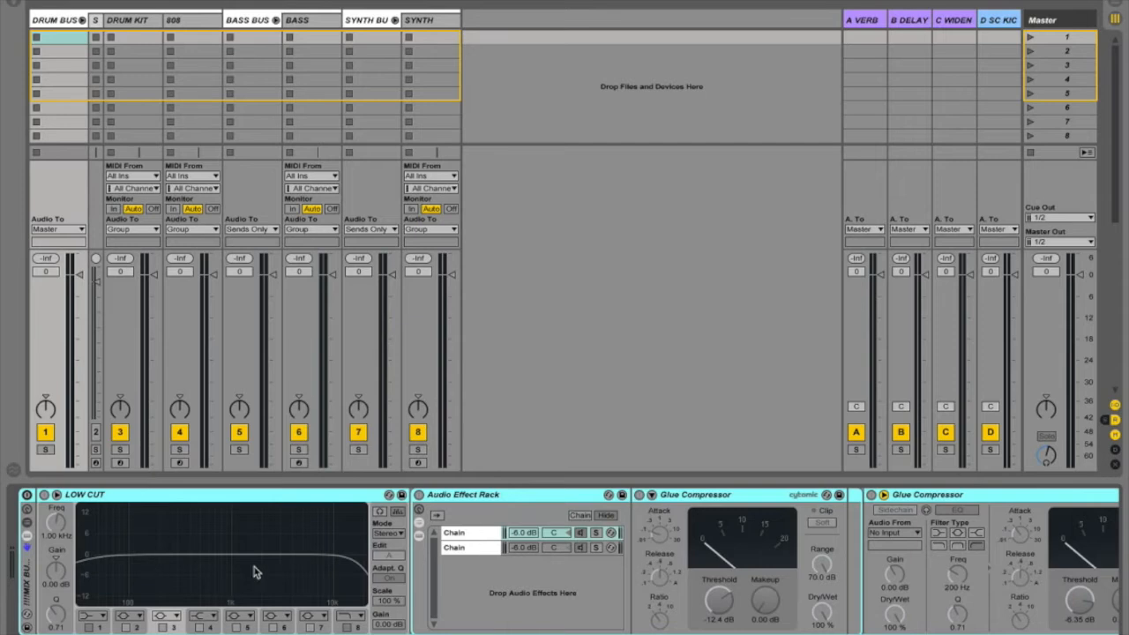
scroll(244, 517, "right", 3)
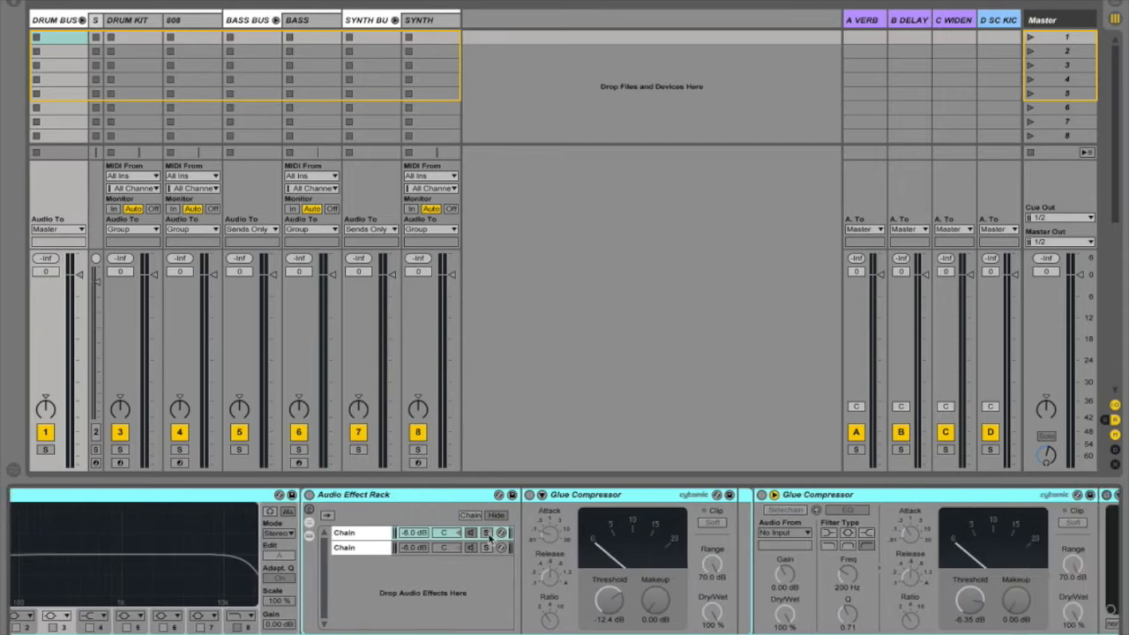
scroll(58, 500, "left", 3)
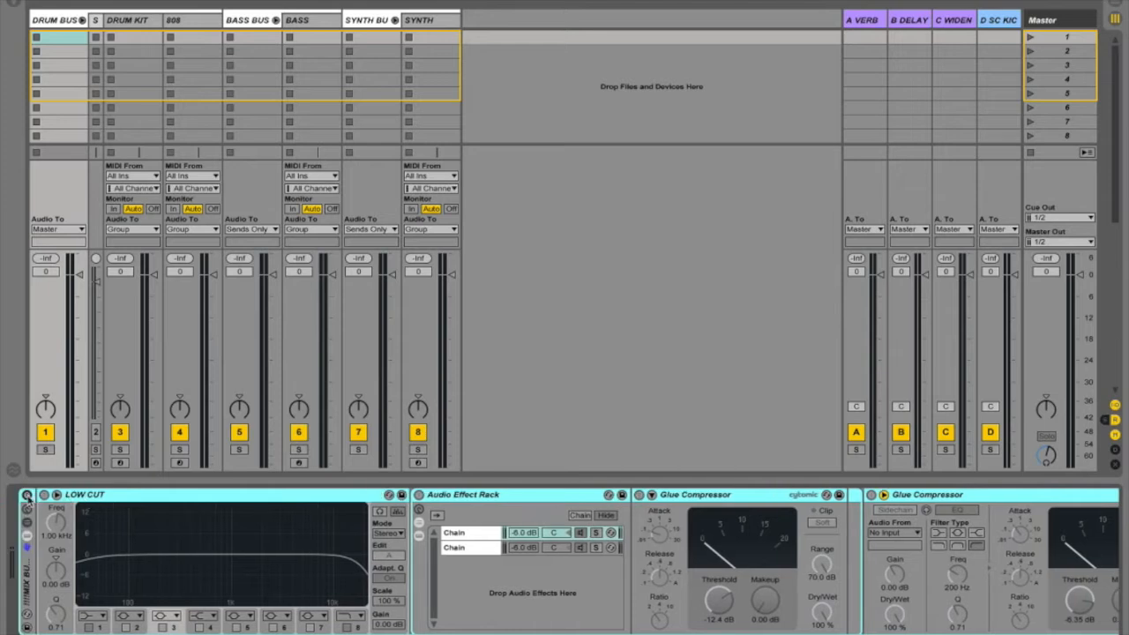
left_click(28, 495)
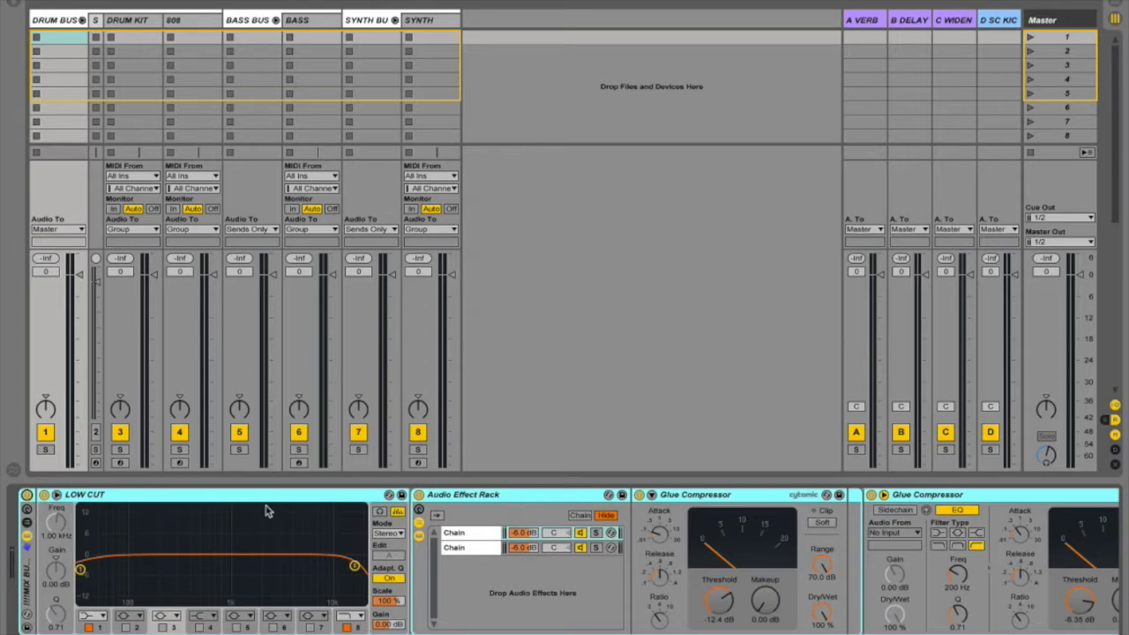
Step: Examine the LOW CUT EQ and switch between the two parallel chains in the DRUM BUS Audio Effect Rack
scroll(407, 508, "right", 2)
scroll(408, 509, "right", 3)
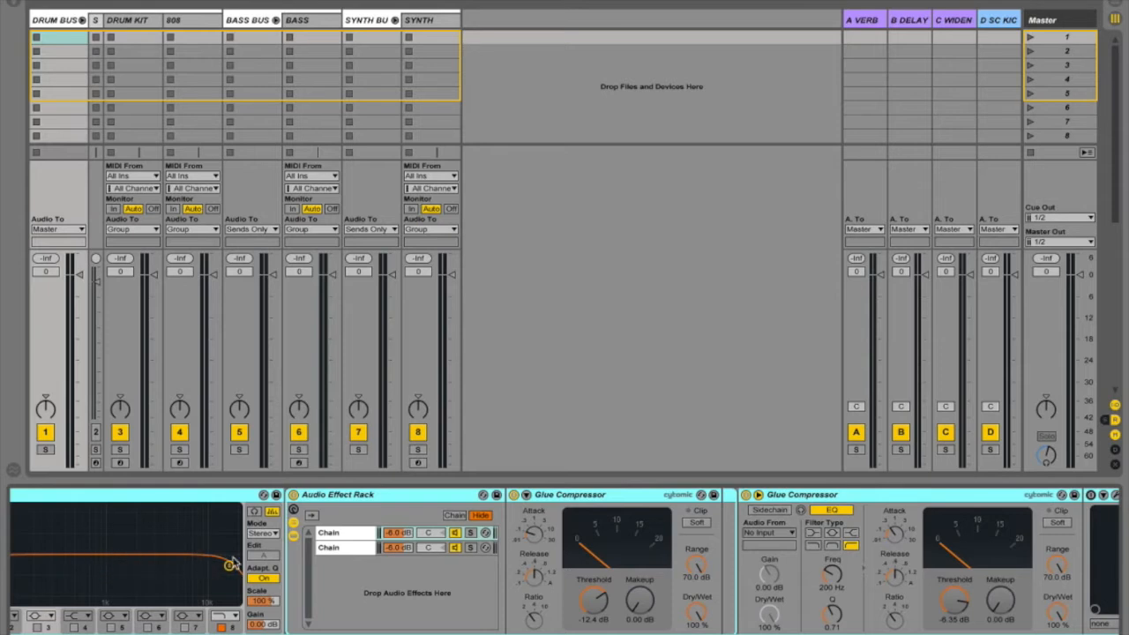
scroll(364, 511, "right", 2)
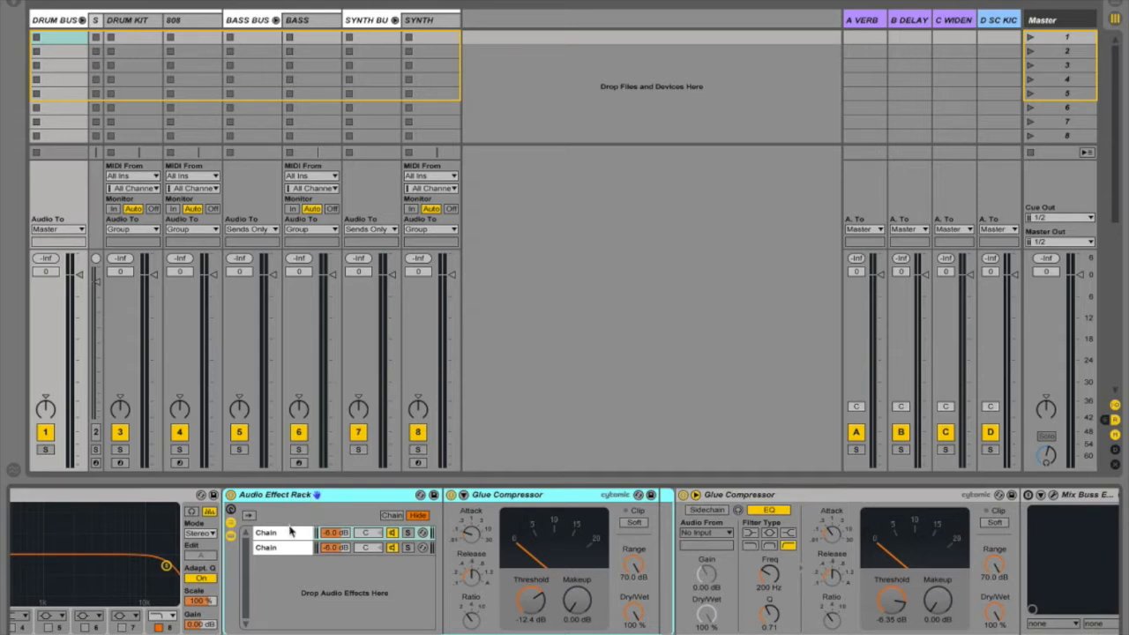
left_click(290, 533)
left_click(285, 547)
left_click(287, 534)
left_click(290, 548)
left_click(288, 535)
left_click(291, 548)
left_click(288, 534)
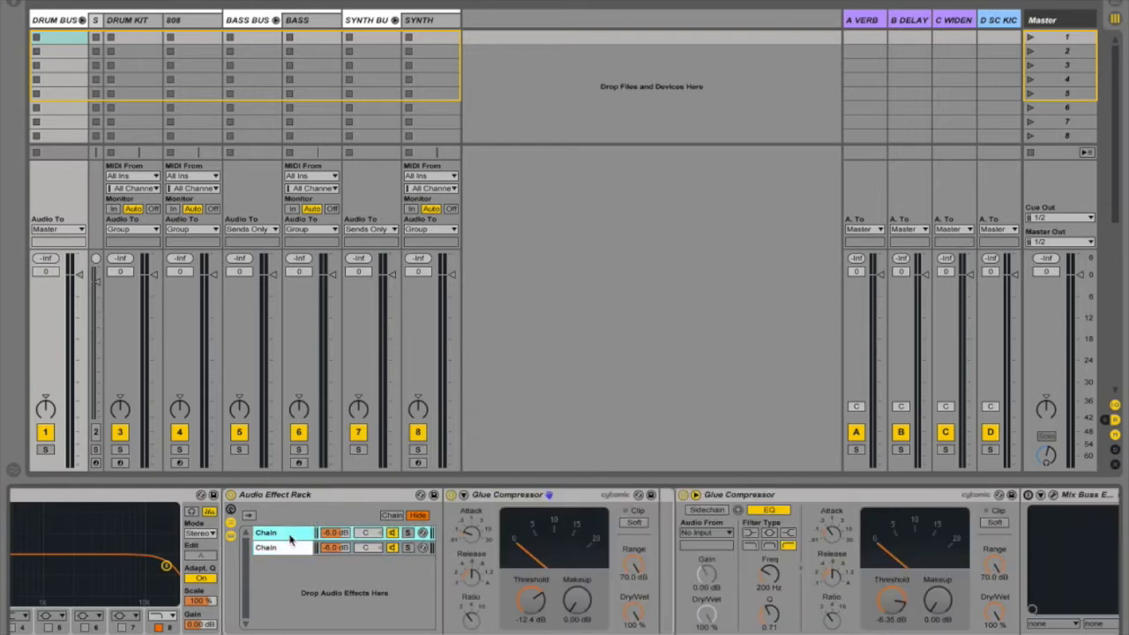
left_click(289, 548)
left_click(287, 535)
Step: Show the mixer's Sends section and demonstrate Send A on DRUM BUS feeding the A VERB return track
key("ctrl+alt+s")
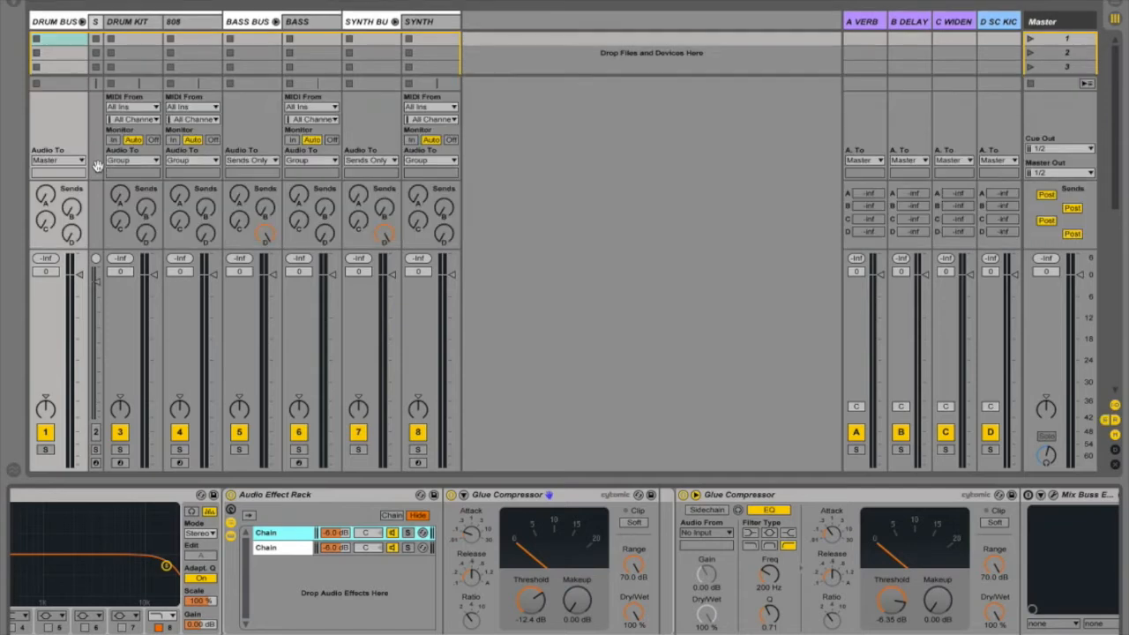
left_click(45, 194)
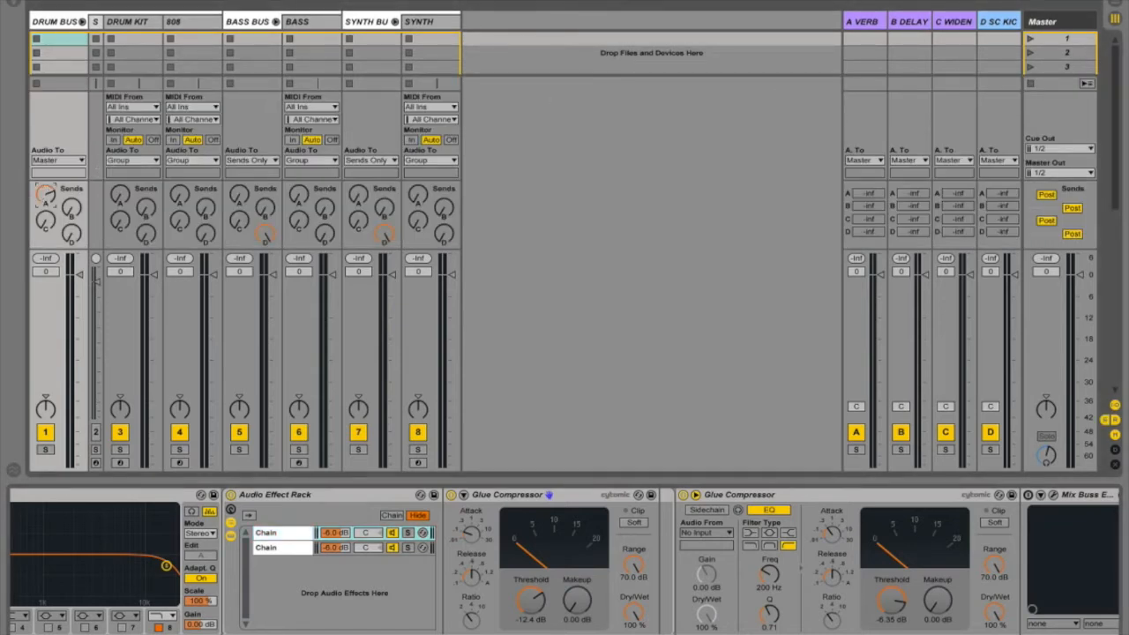
left_click(866, 23)
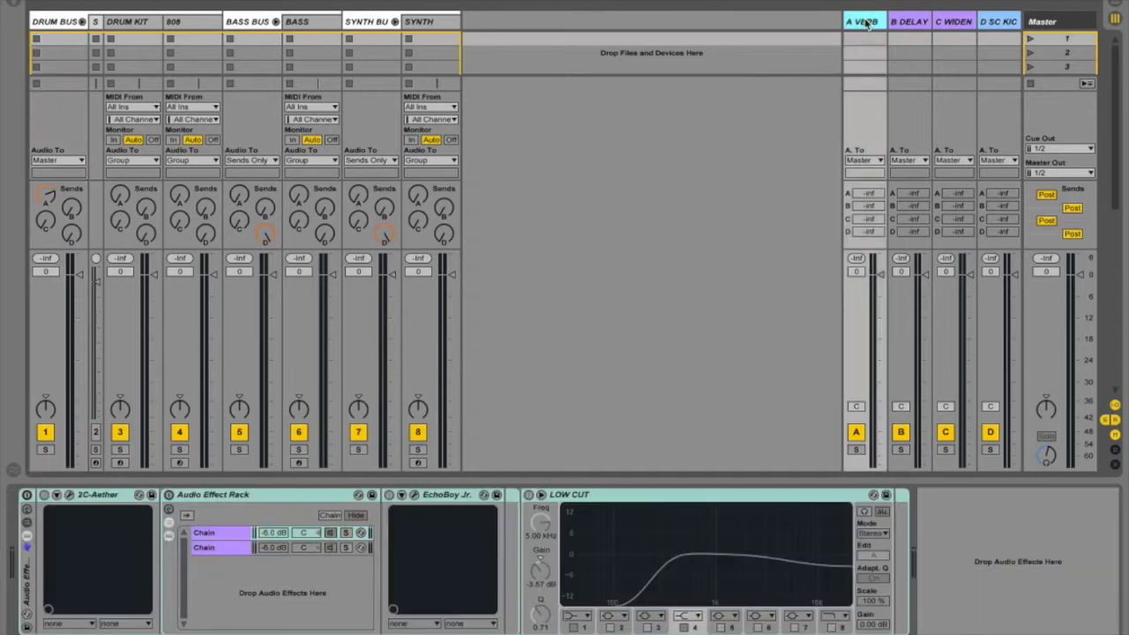
left_click(52, 25)
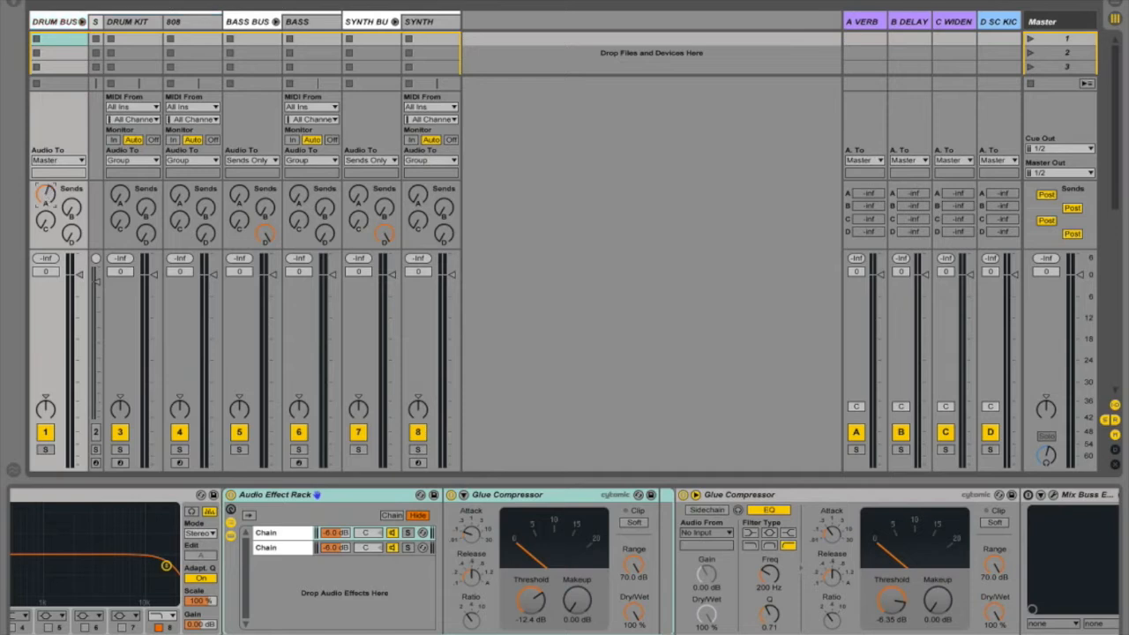
Step: Compare the devices in the upper and lower chains of the DRUM BUS Audio Effect Rack
scroll(360, 547, "right", 5)
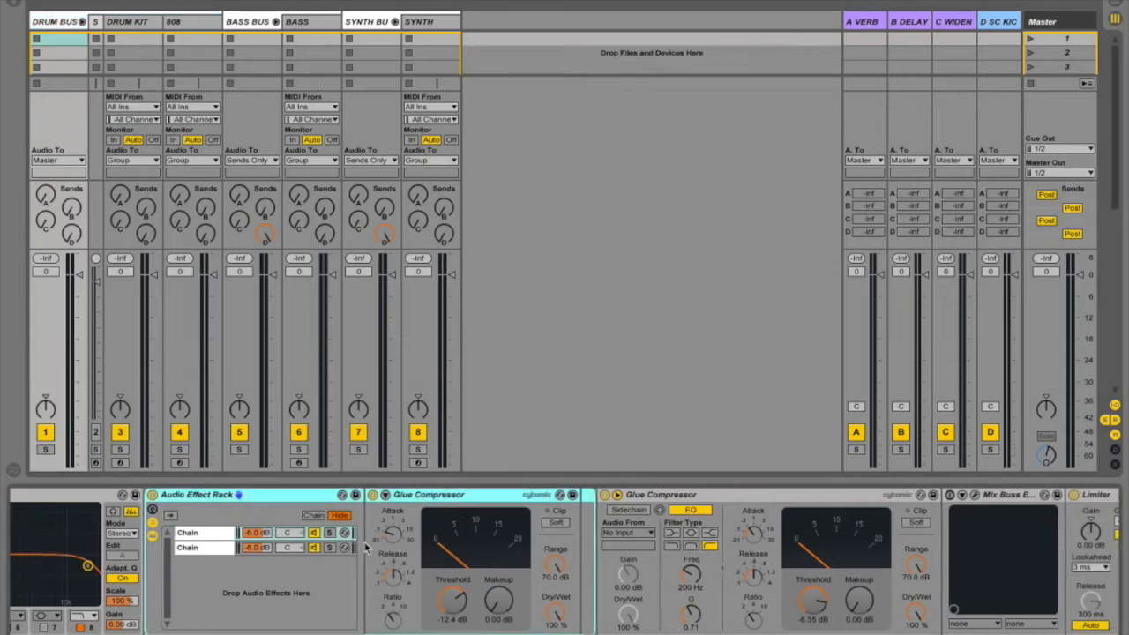
scroll(171, 535, "left", 5)
scroll(174, 533, "left", 1)
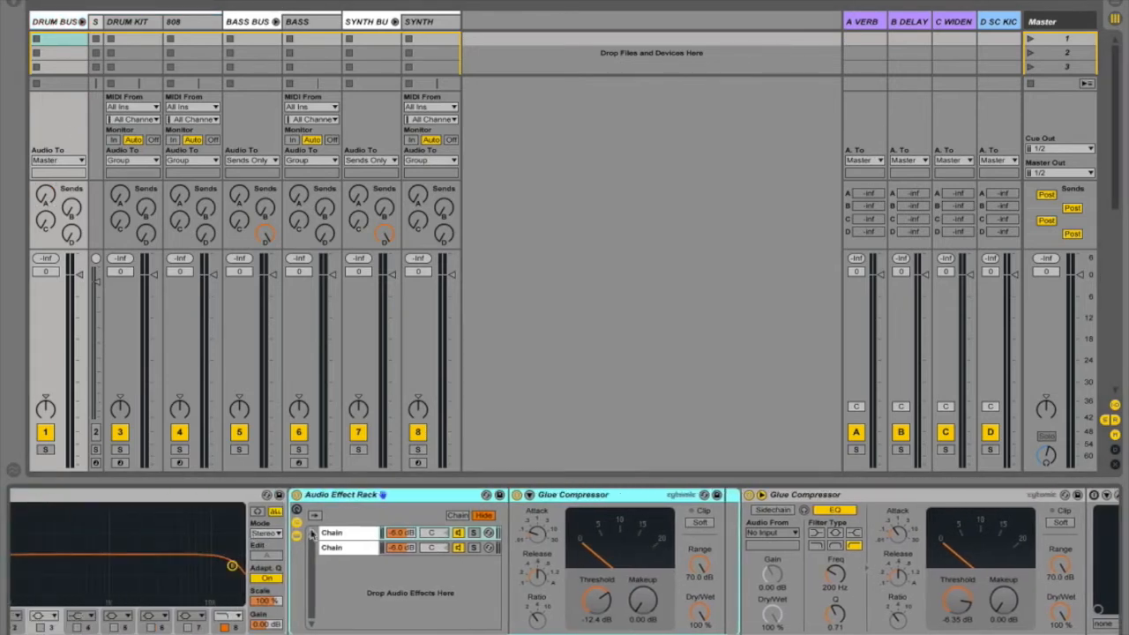
scroll(176, 535, "right", 2)
left_click(247, 538)
left_click(250, 549)
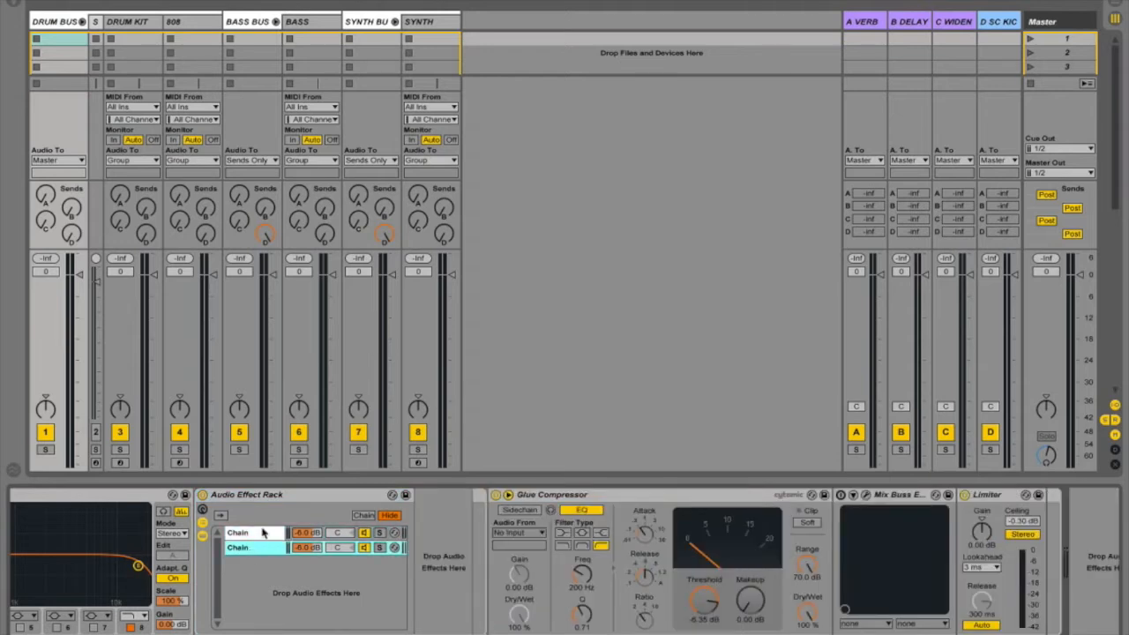
left_click(265, 533)
scroll(400, 535, "right", 3)
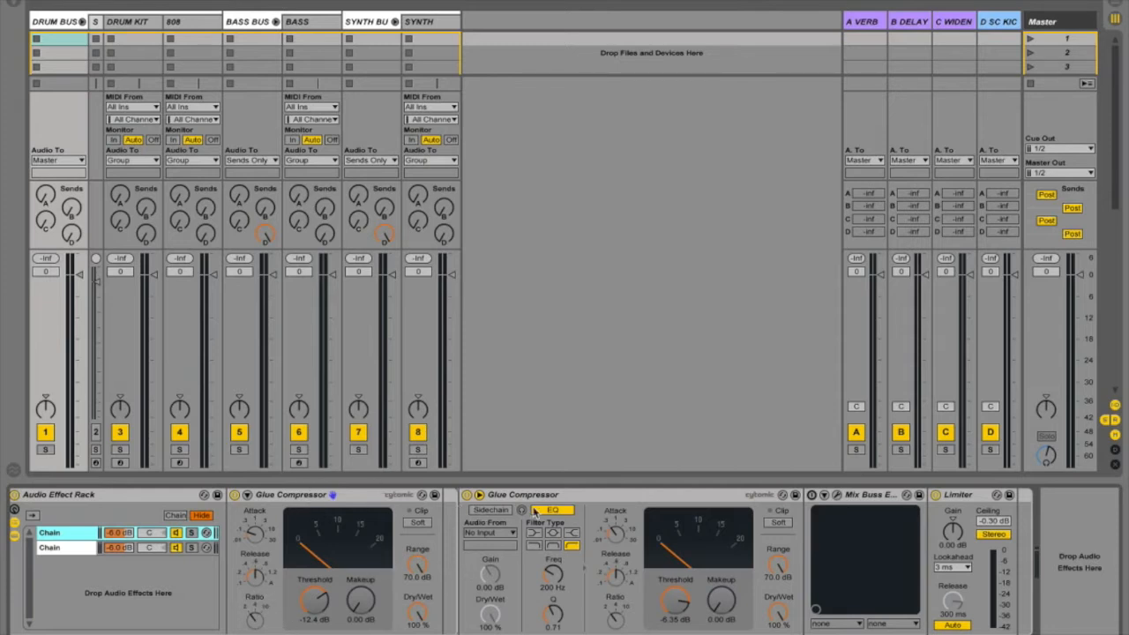
Step: Inspect the second Glue Compressor, and view the Mix Buss EQ-7A plug-in window on DRUM BUS before closing it
left_click(566, 495)
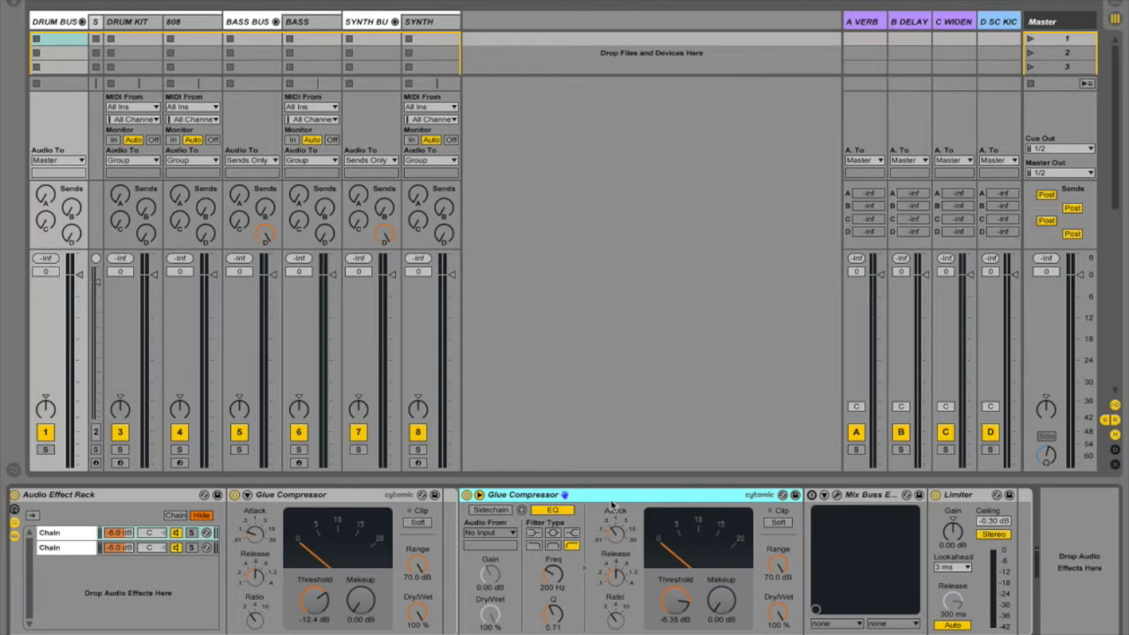
left_click(824, 496)
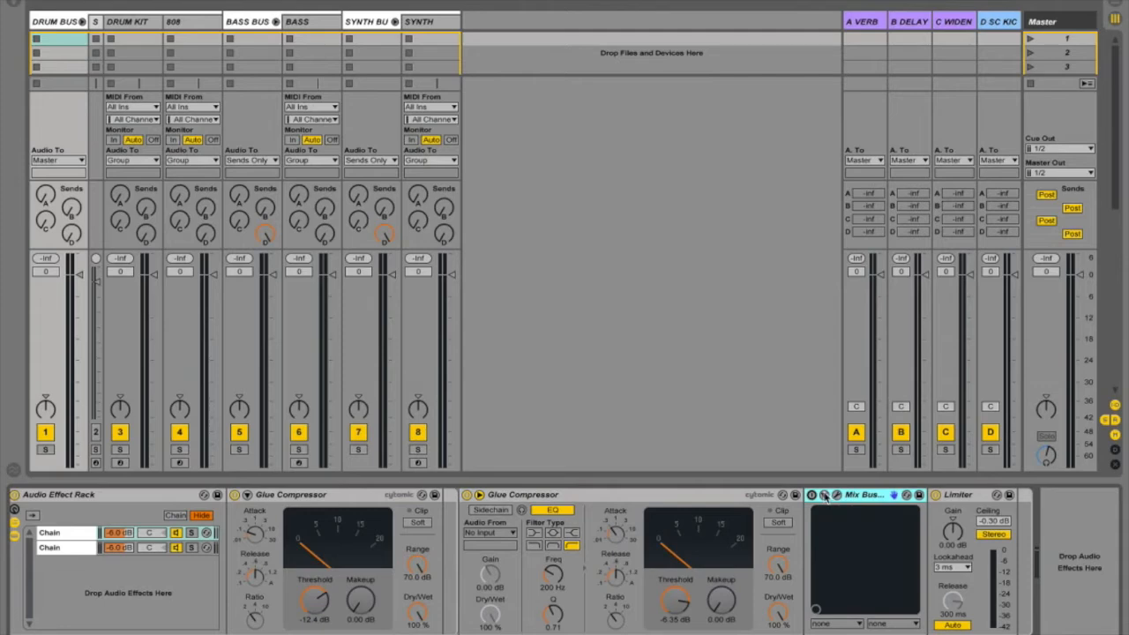
left_click(837, 495)
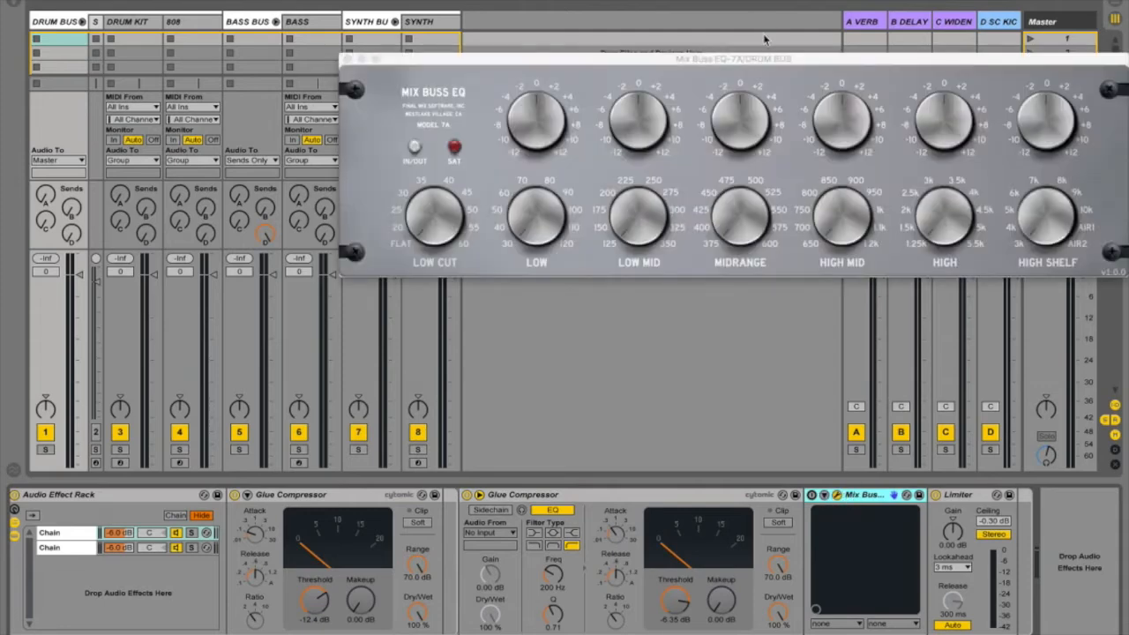
left_click_drag(782, 60, 620, 109)
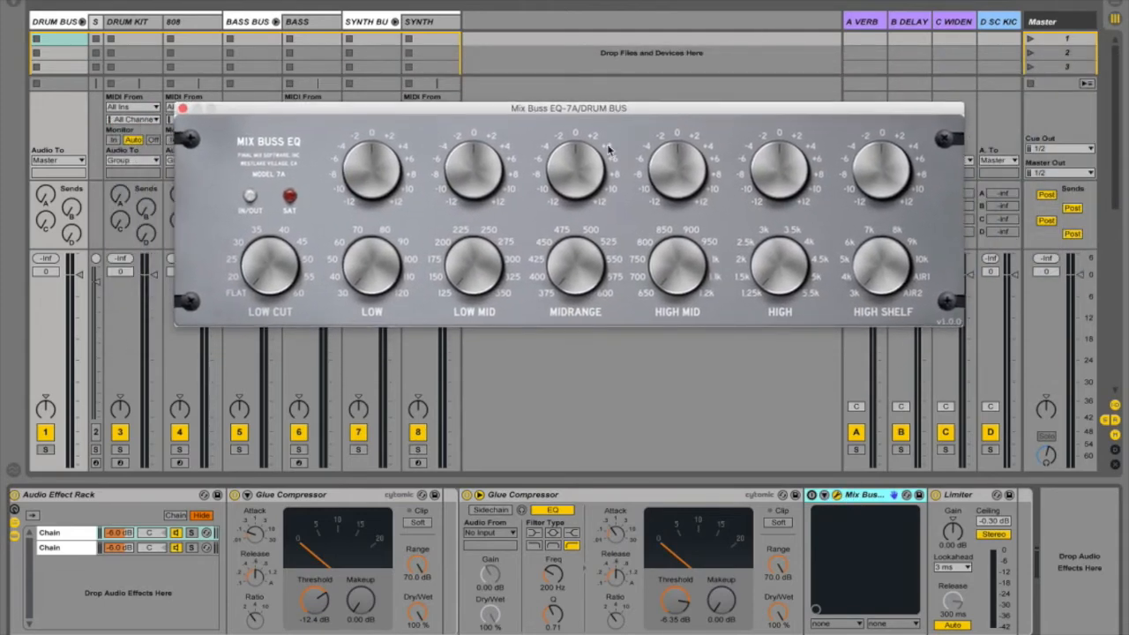
left_click(183, 110)
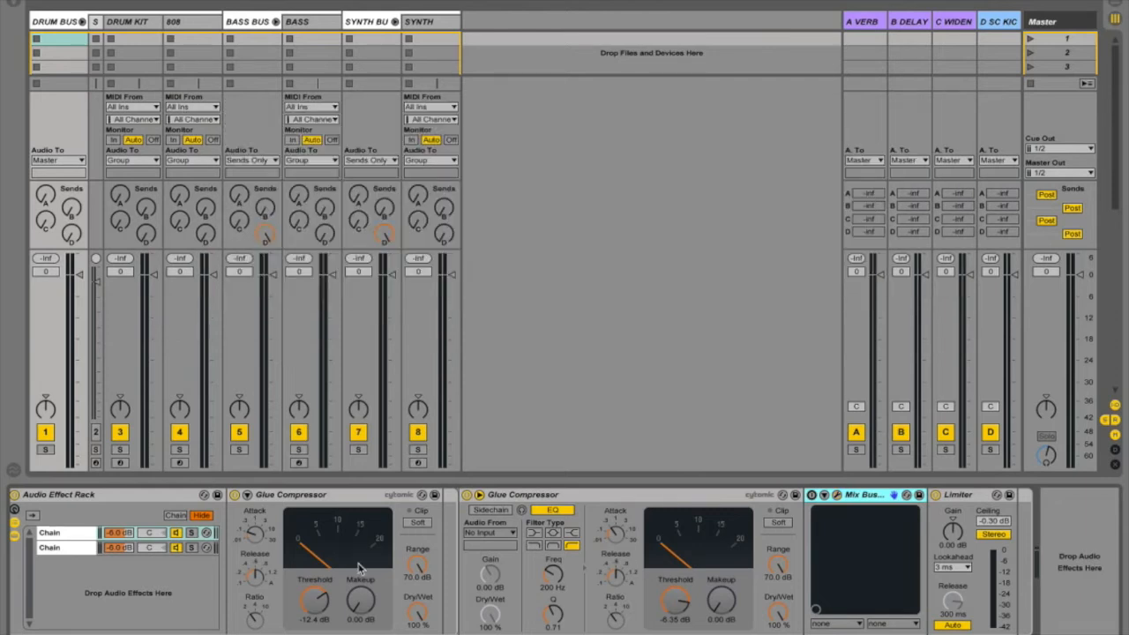
Step: Turn on the Mix Buss EQ-7A, try small MIDRANGE and HIGH MID gain changes, and reset both gains to 0
scroll(358, 569, "left", 5)
scroll(358, 568, "right", 5)
left_click(836, 495)
left_click_drag(576, 157, 571, 166)
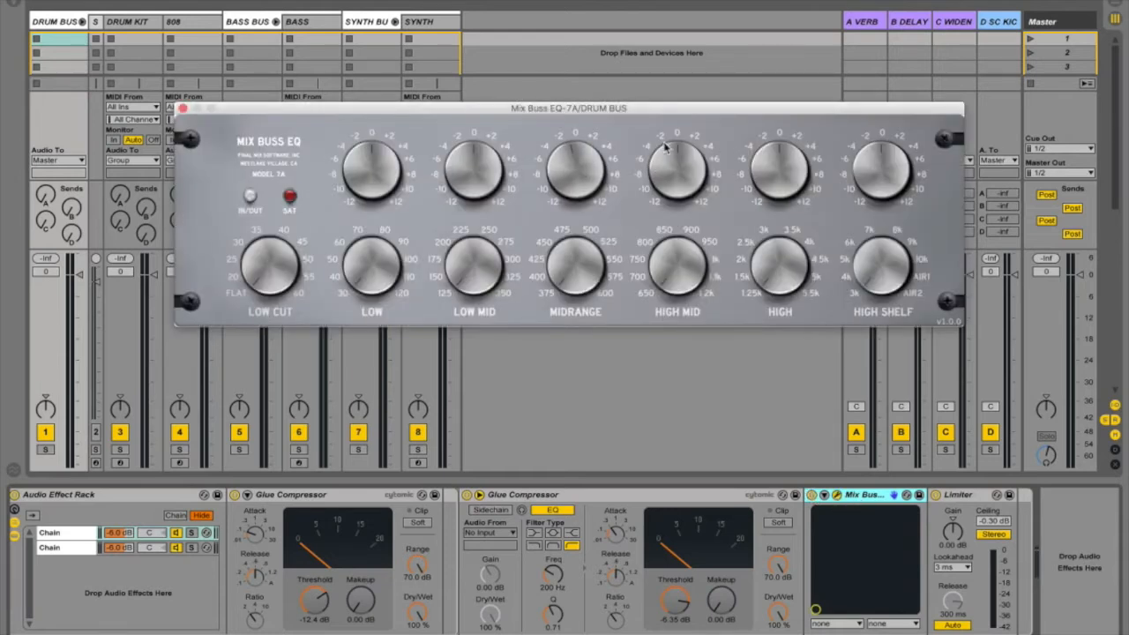
left_click_drag(666, 142, 670, 139)
double_click(581, 159)
double_click(686, 165)
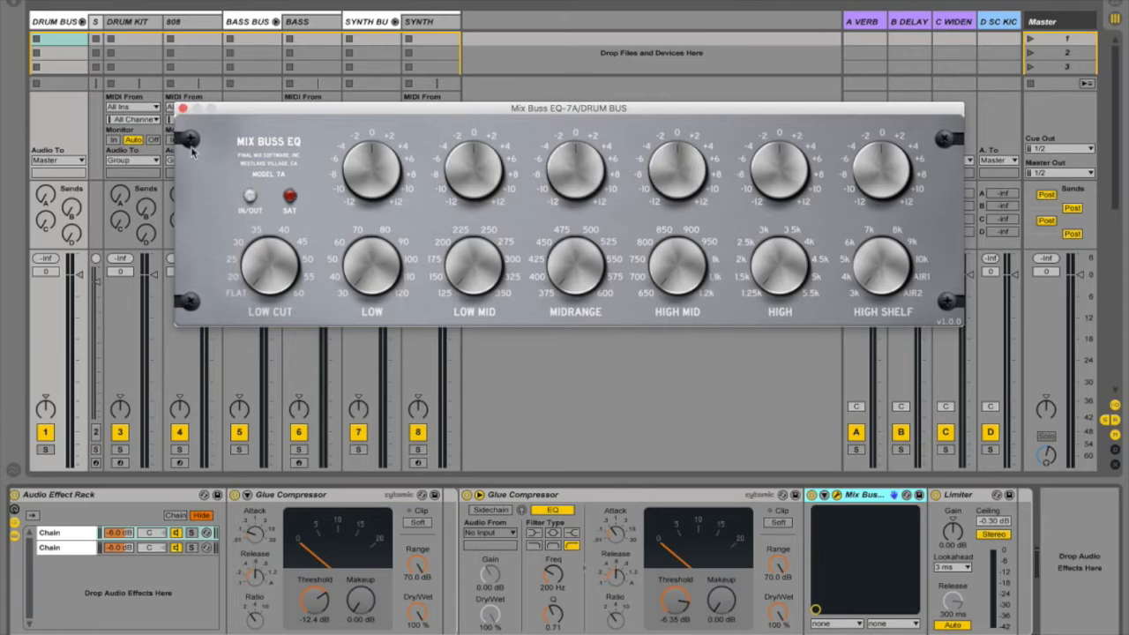
left_click(183, 107)
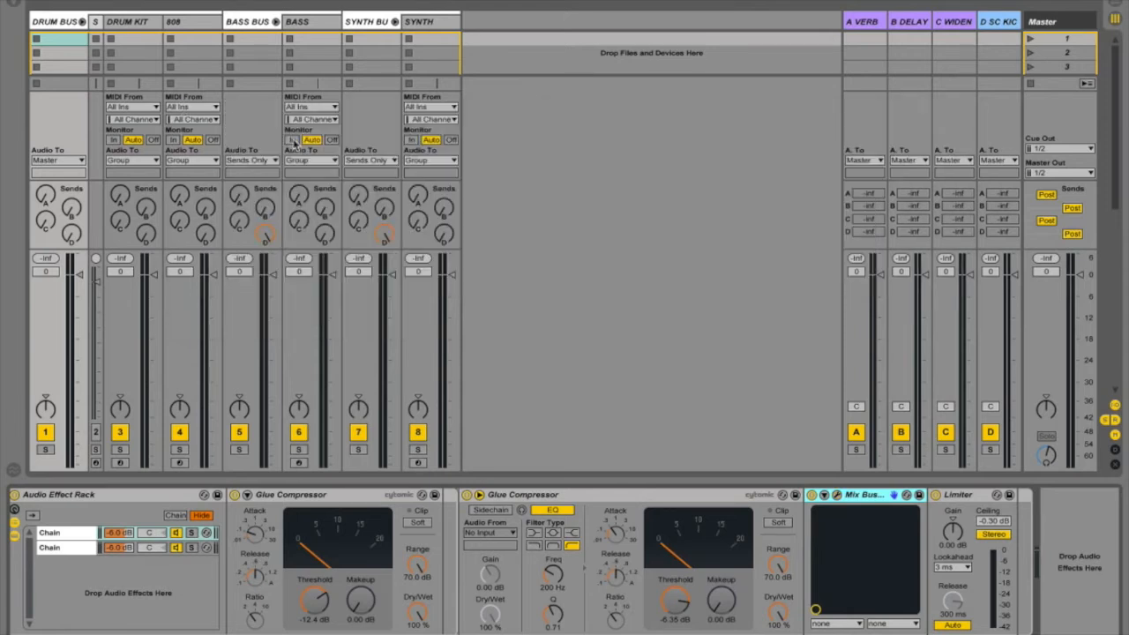
Step: Set the DRUM BUS Limiter's ceiling to -7.12 dB and switch the whole mix bus rack off
left_click(991, 520)
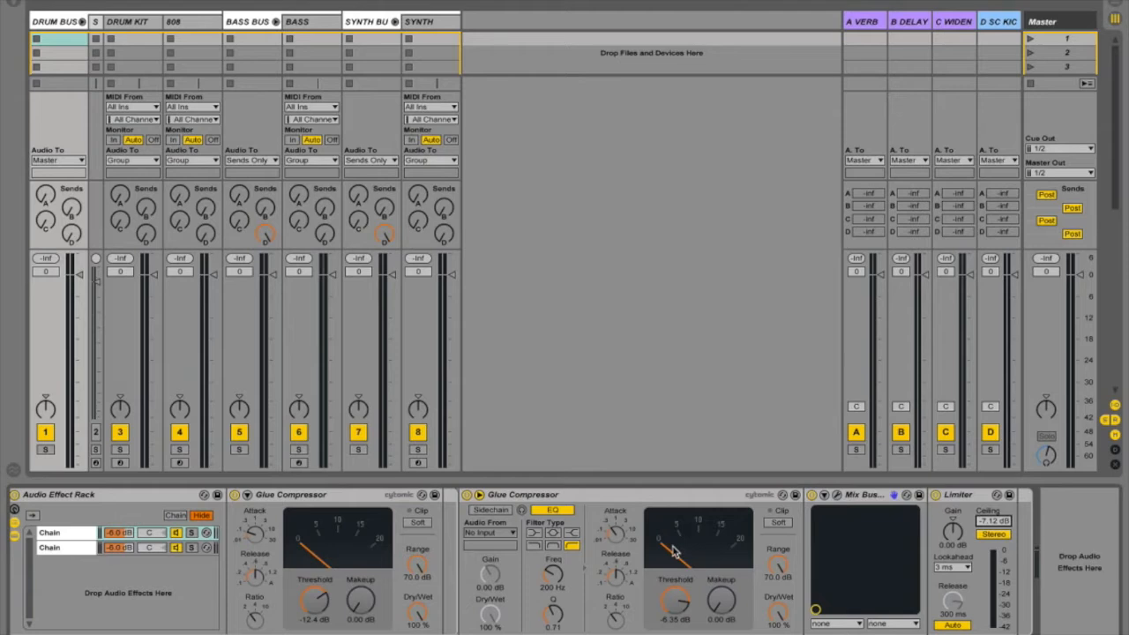
scroll(70, 545, "left", 5)
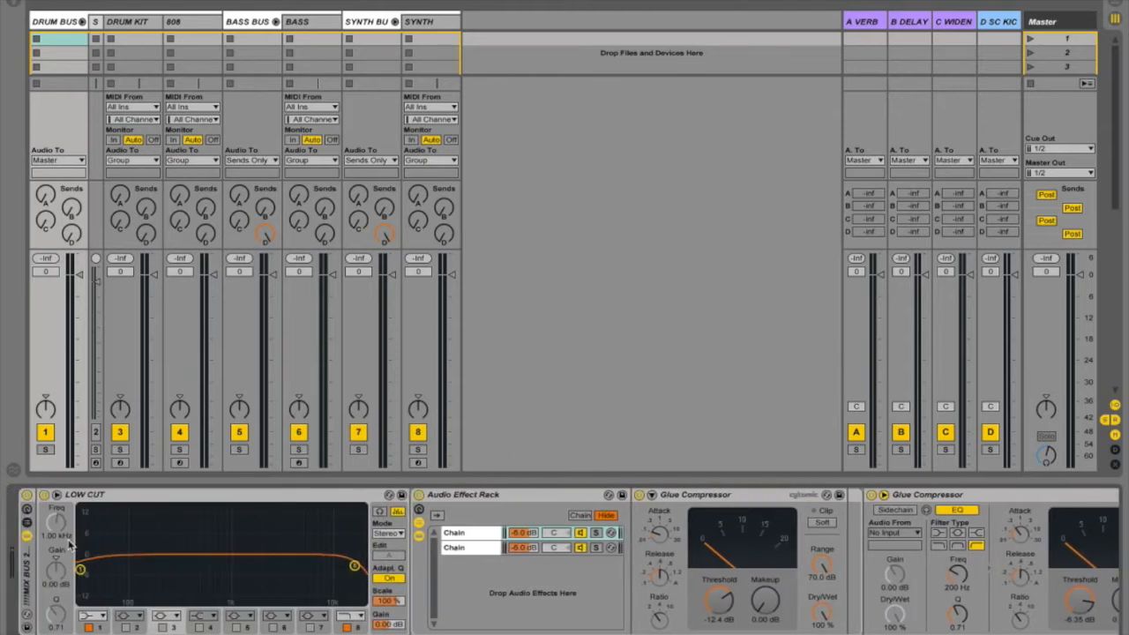
left_click(26, 583)
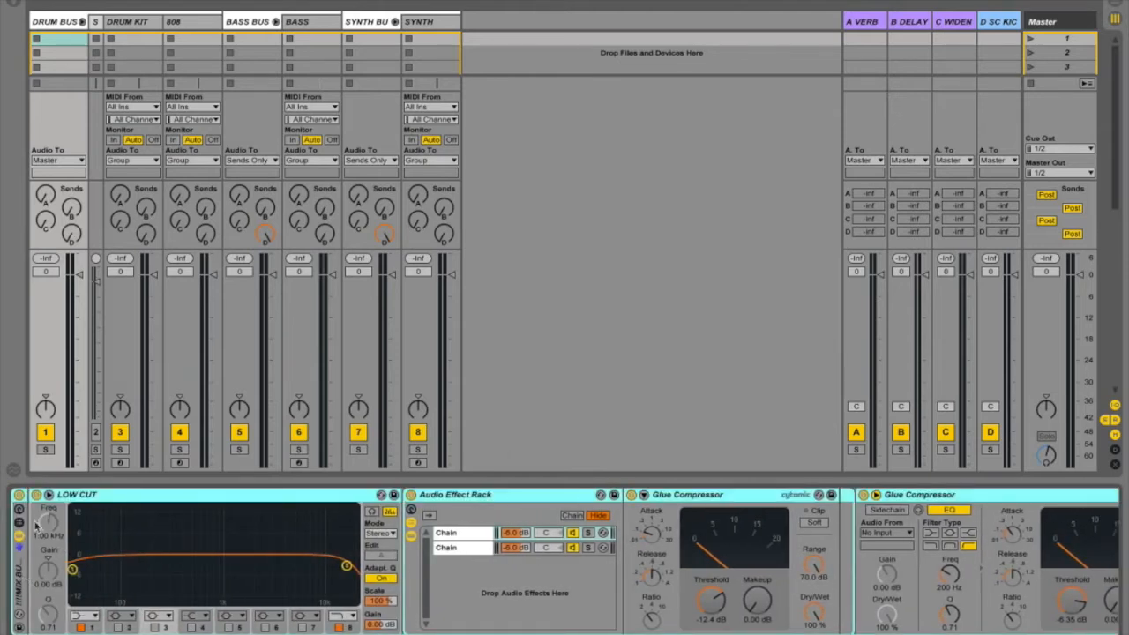
left_click(19, 495)
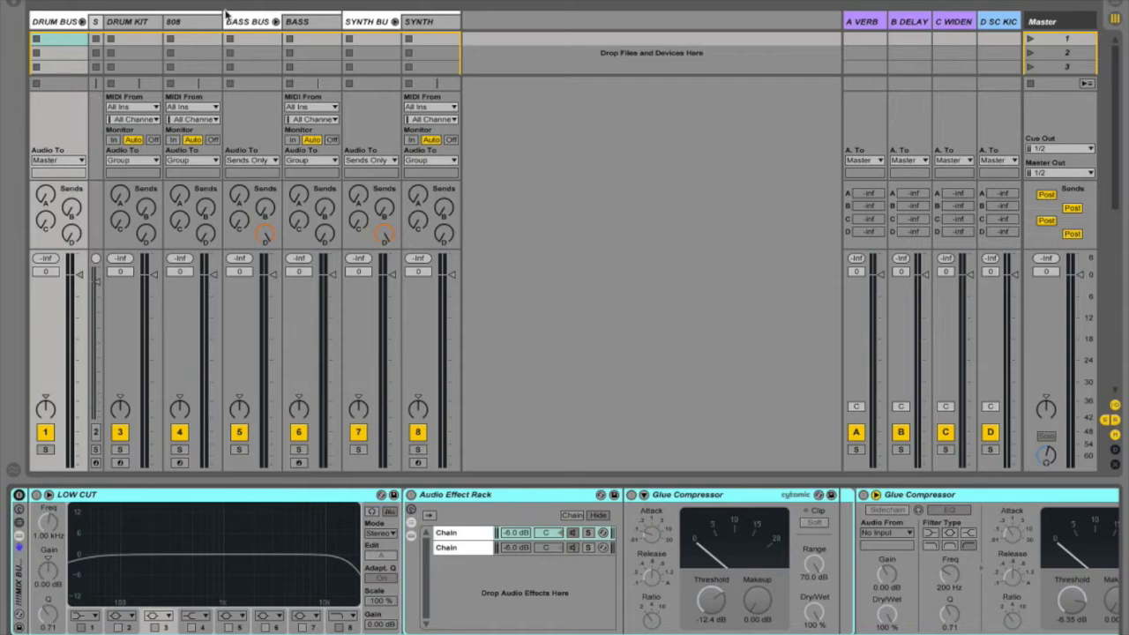
Step: Show the devices of the BASS BUS group track and the DRUM KIT track
left_click(252, 23)
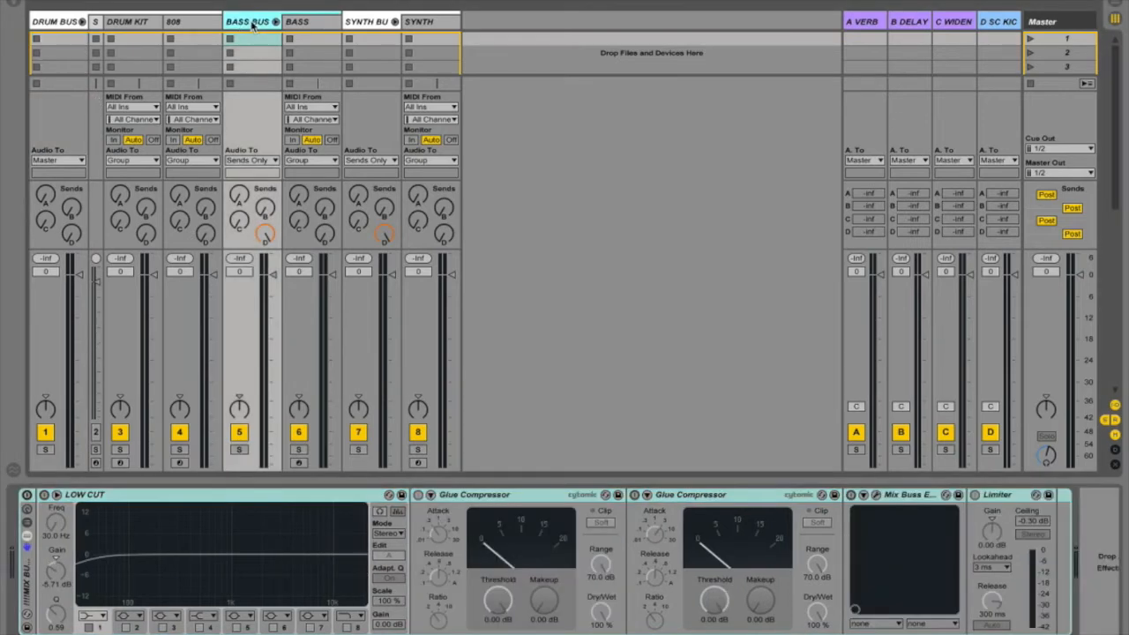
left_click(128, 23)
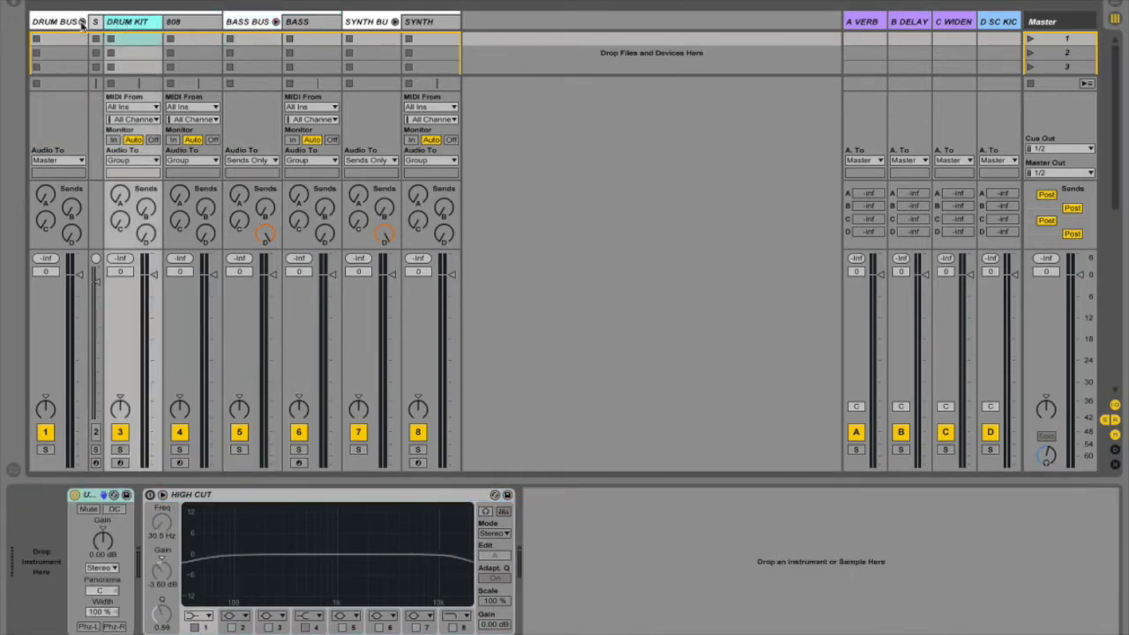
Step: Compare the device chains of the DRUM BUS, DRUM KIT and 808 tracks
left_click(46, 24)
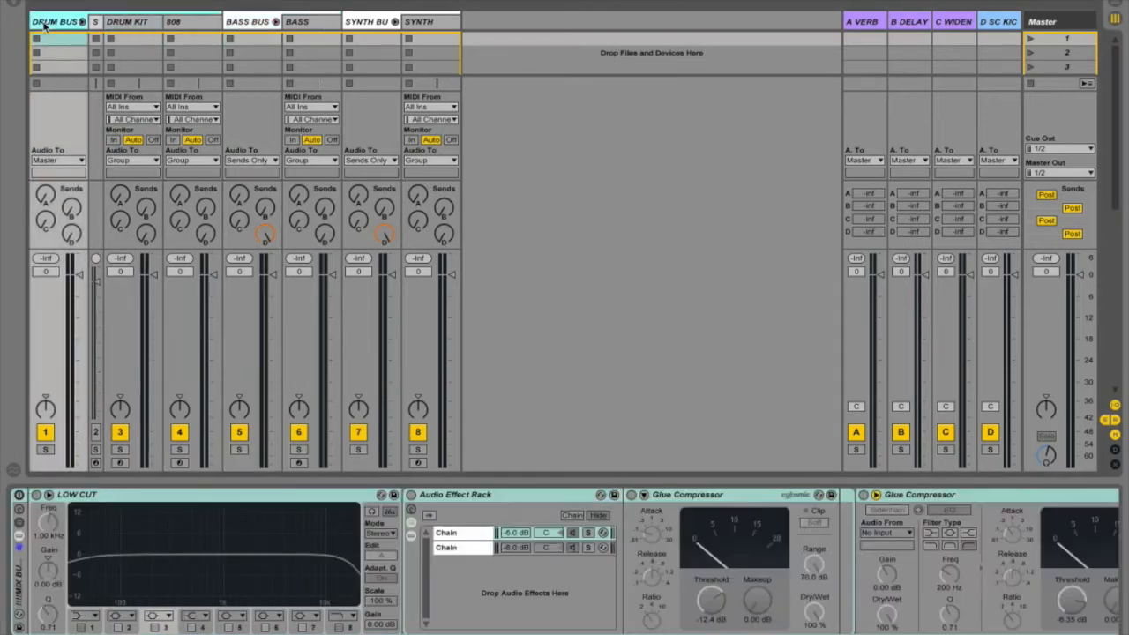
left_click(129, 24)
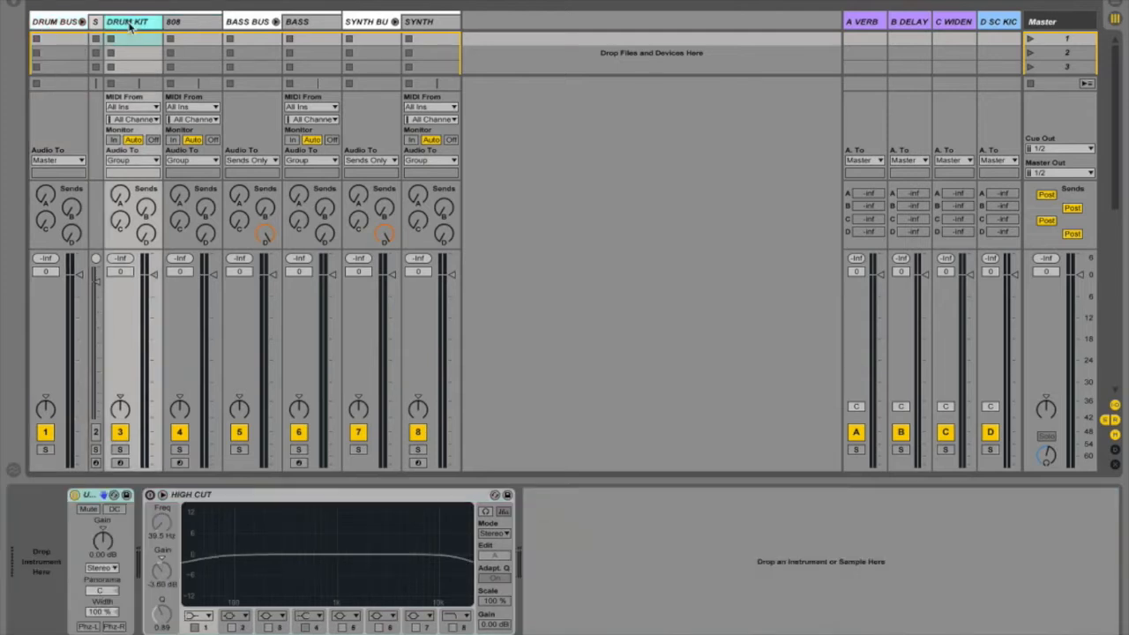
left_click(195, 26)
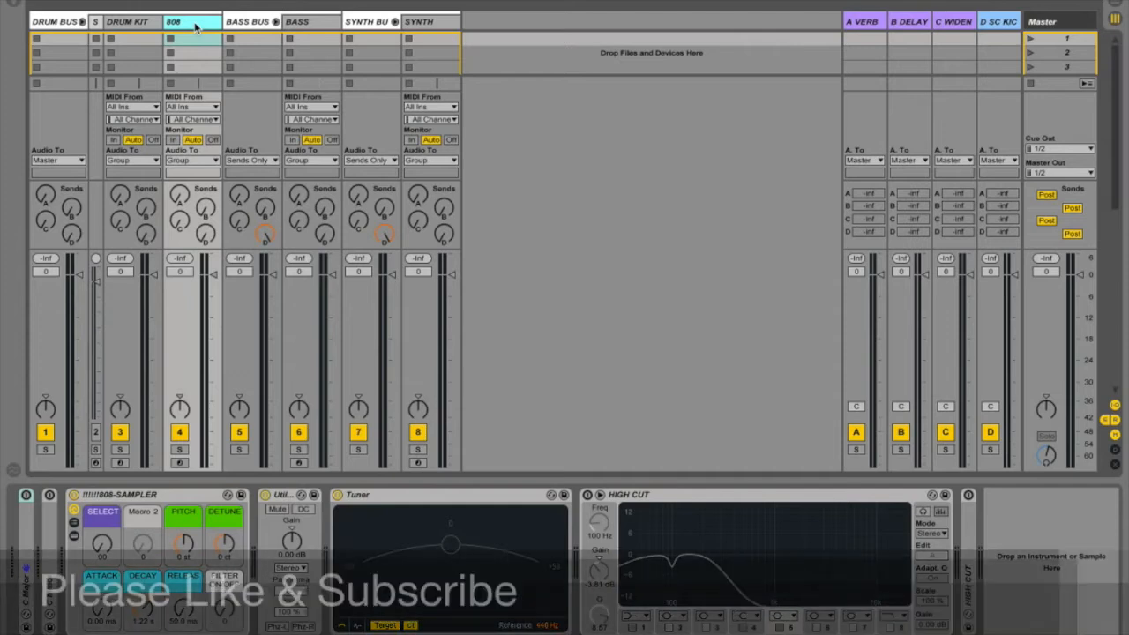
left_click(153, 24)
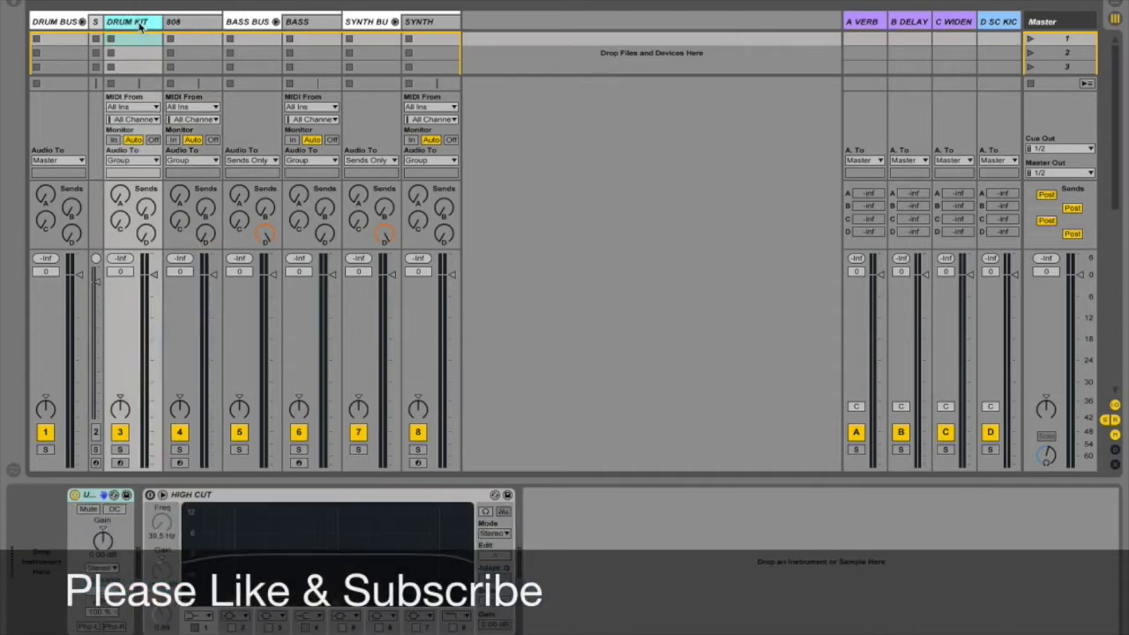
left_click(186, 25)
left_click(132, 26)
left_click(198, 32)
left_click(137, 29)
left_click(202, 24)
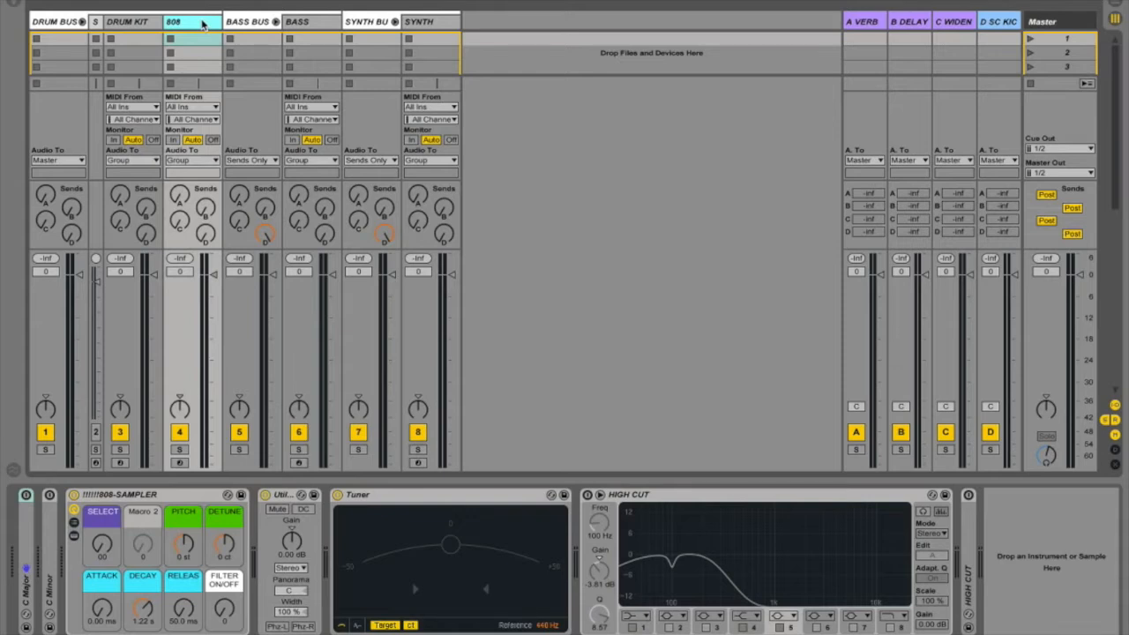
left_click(128, 24)
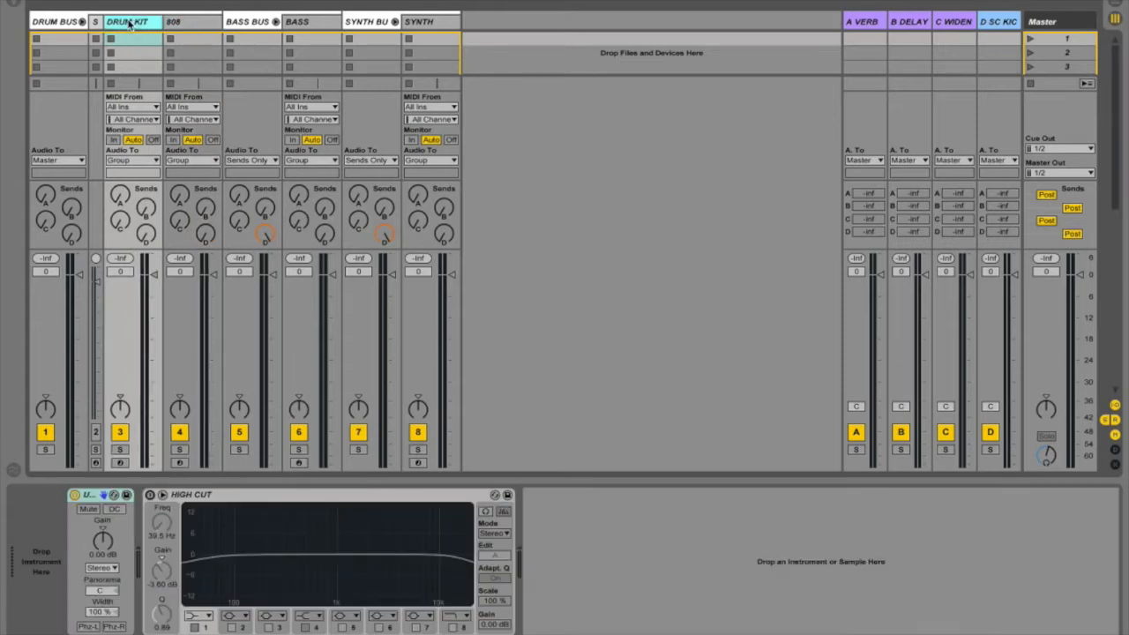
left_click(189, 29)
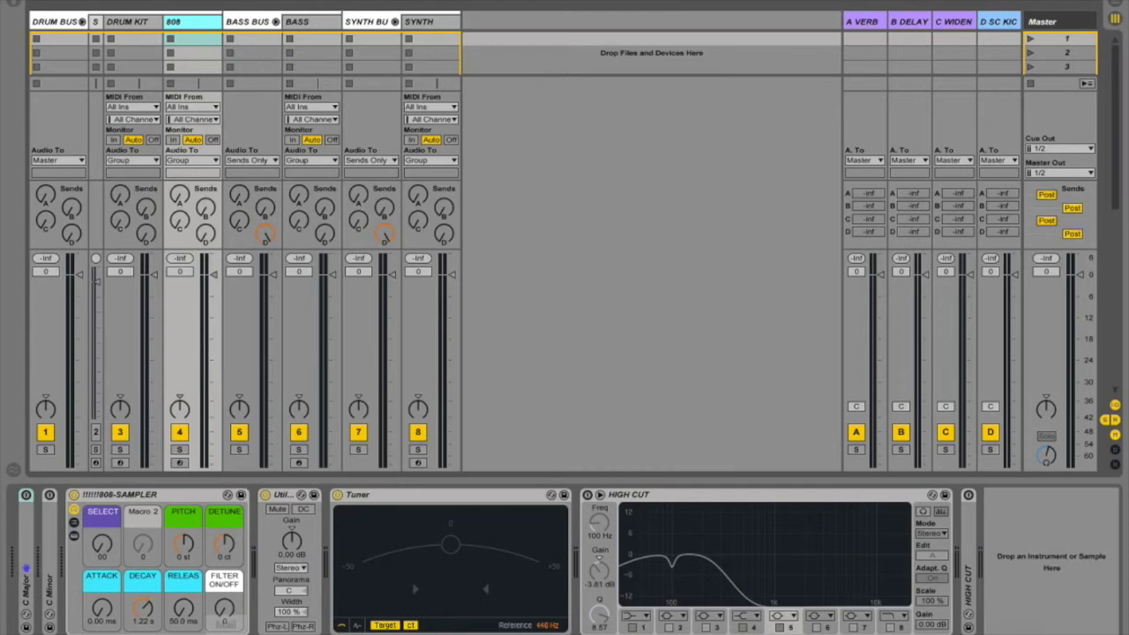
Step: View the sample zones of the Sampler inside the 808 rack and set its Pitch Bend Range to +24 st
left_click(74, 536)
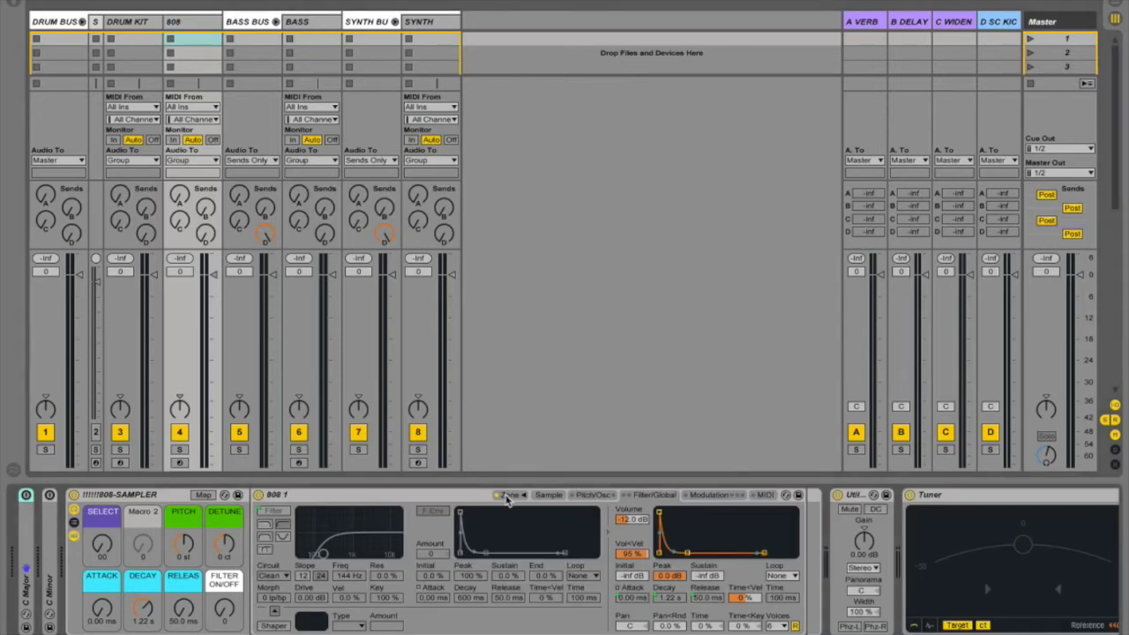
left_click(509, 495)
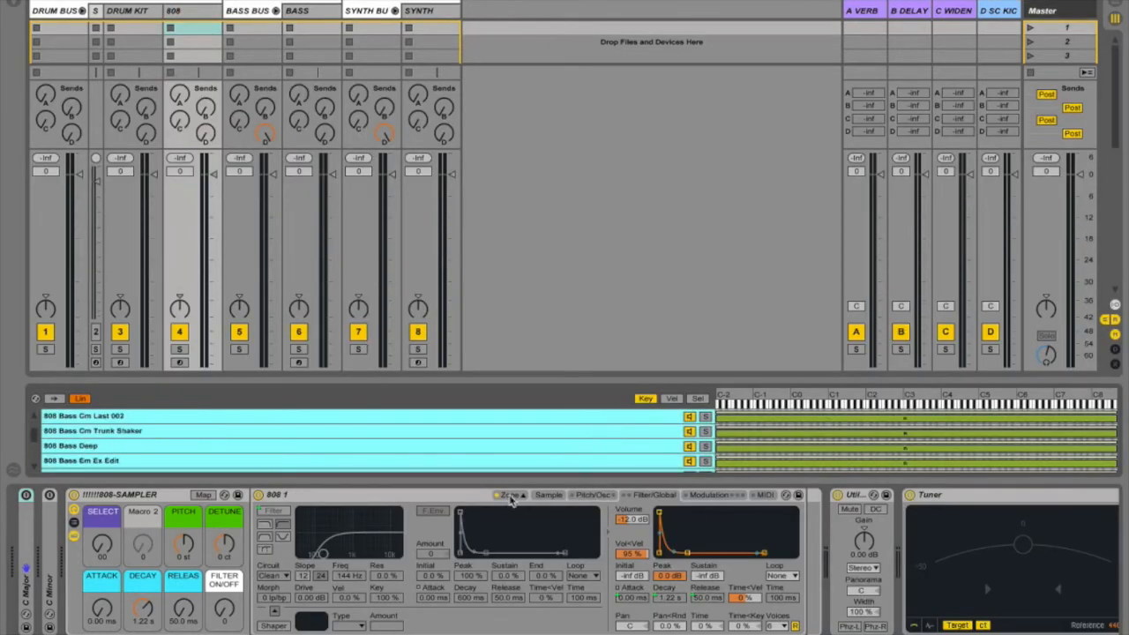
left_click(509, 495)
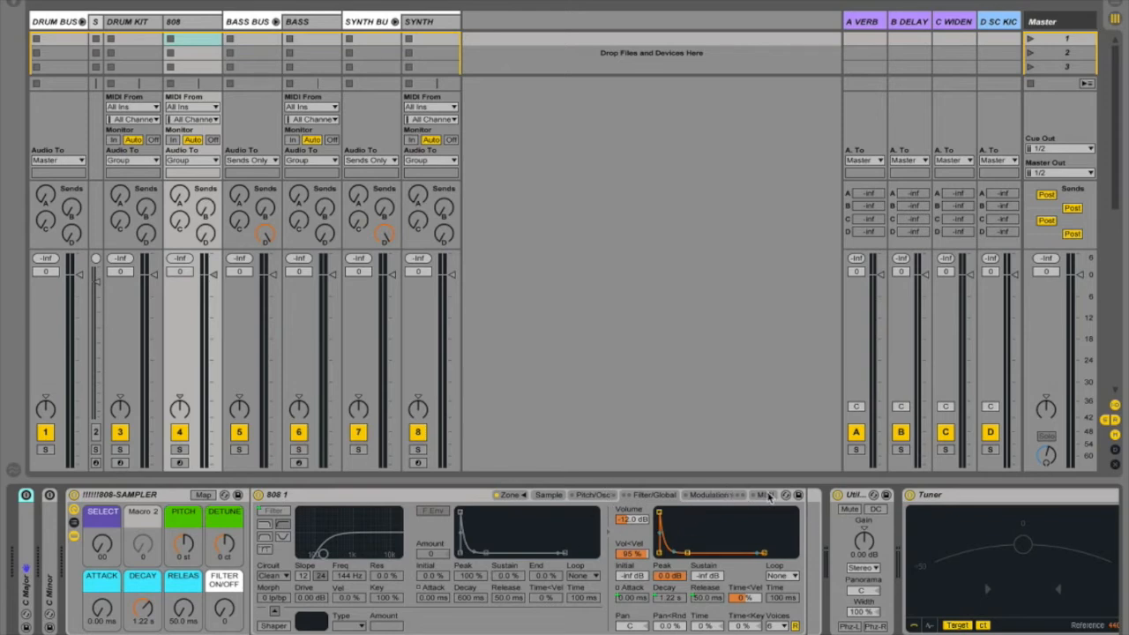
left_click(766, 496)
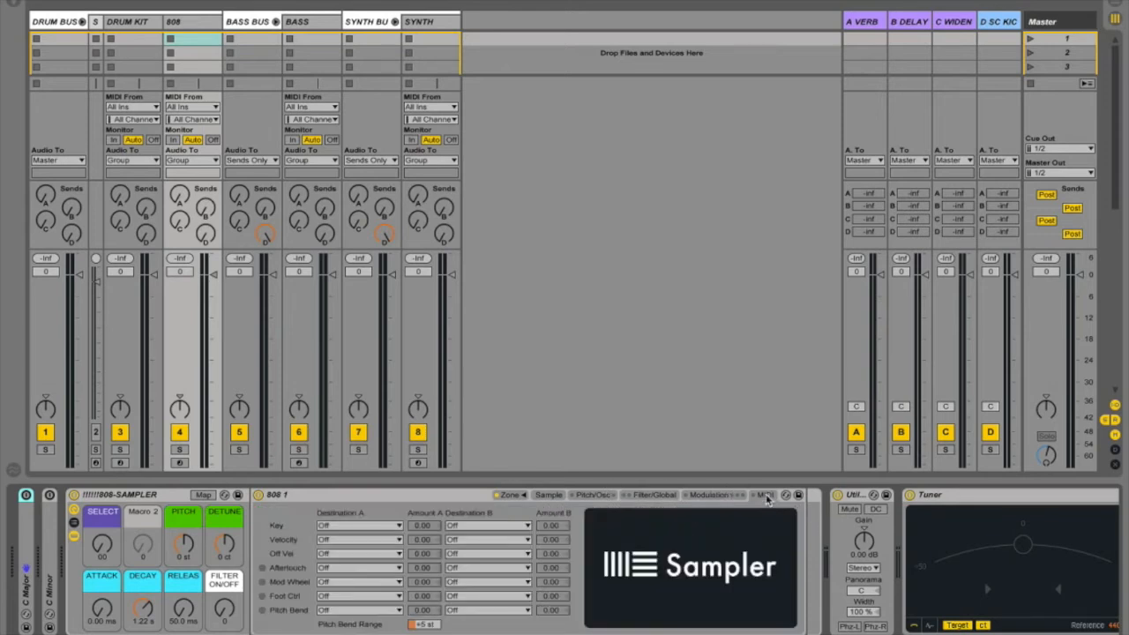
left_click_drag(435, 627, 436, 600)
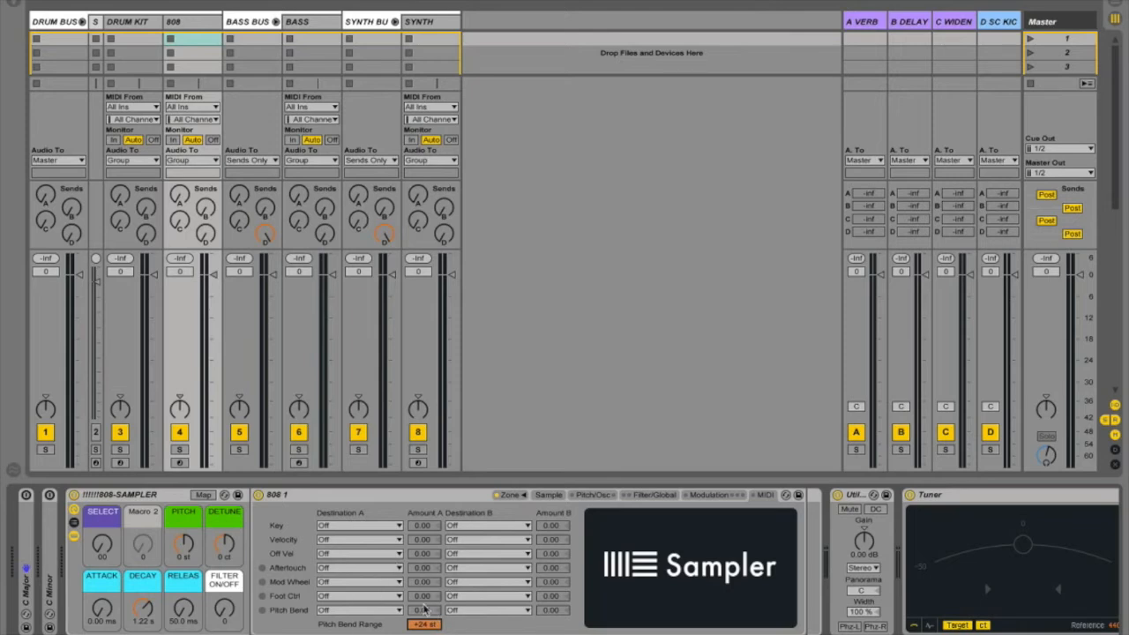
Step: Create an empty MIDI clip in the 808 track's first slot and show its envelopes
left_click(198, 44)
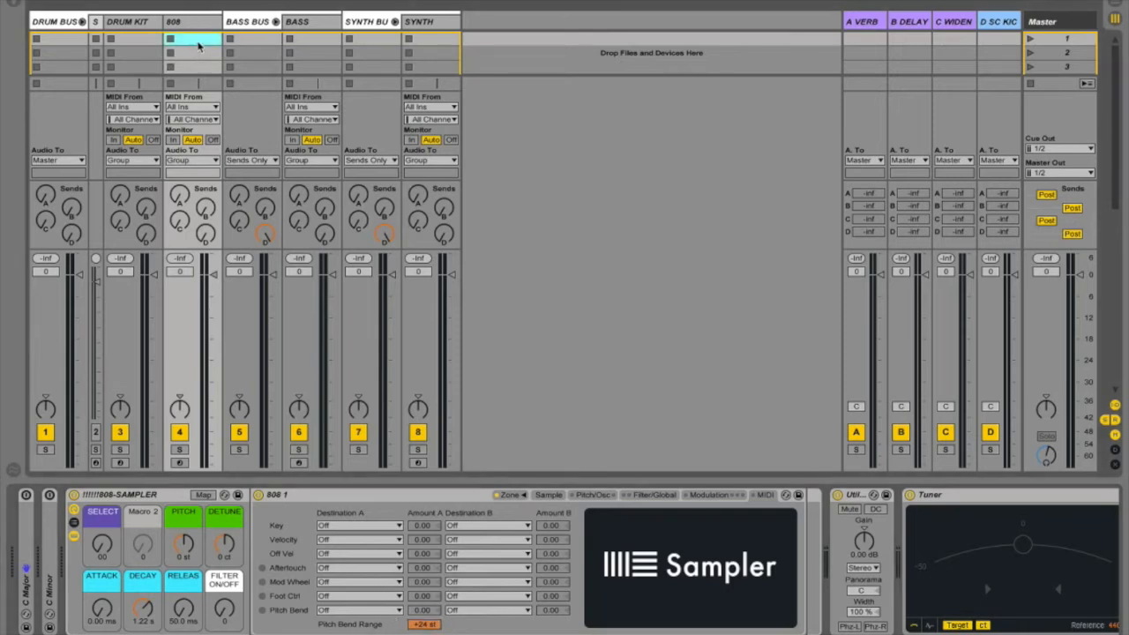
double_click(198, 44)
left_click(245, 496)
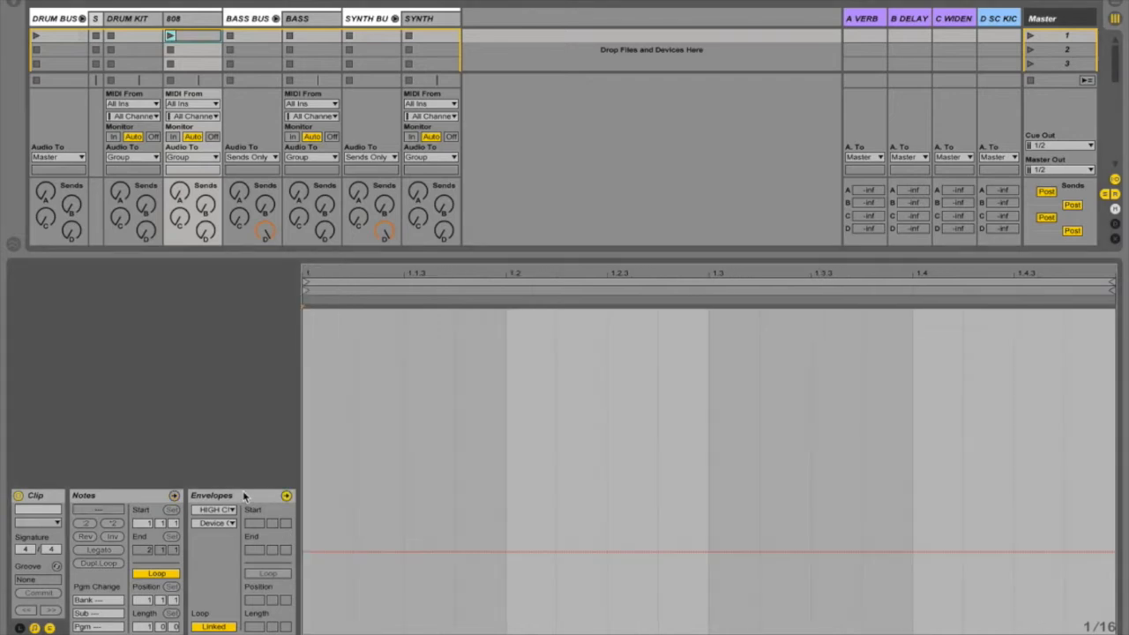
Step: Try drawing a raised block around beat 1.2 in the 808 clip's HIGH CUT envelope, and undo it
key("b")
left_click_drag(492, 390, 519, 388)
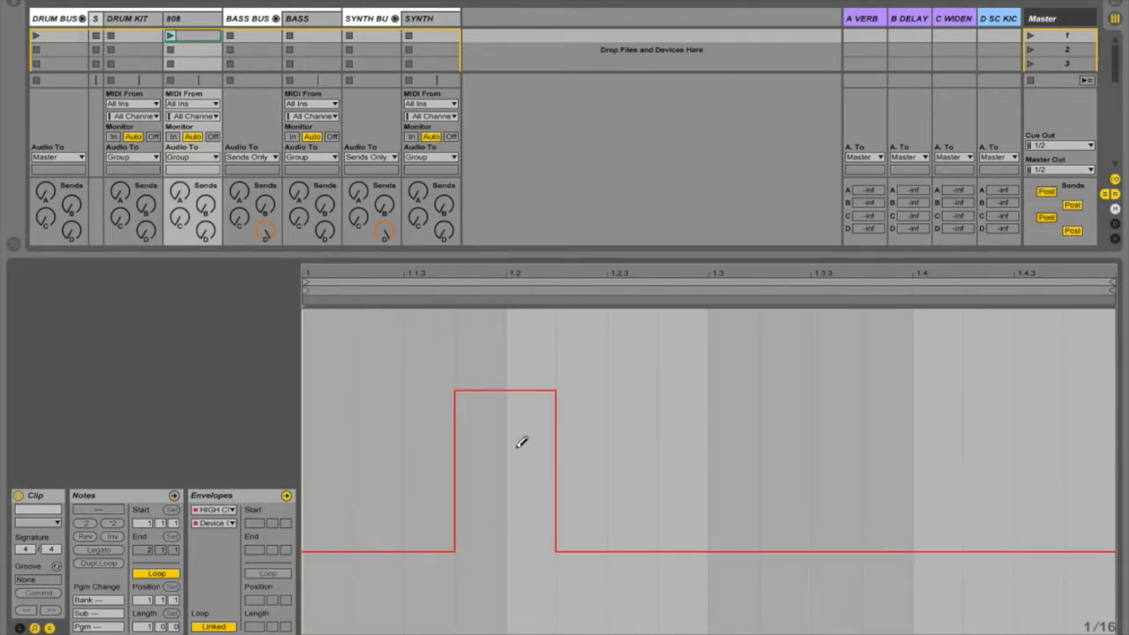
key("b")
key("super+z")
Step: In Arrangement View, set the 808 Sampler's pitch envelope amount to +36 st and its decay to 56.8 ms
key("Tab")
key("Tab")
key("Tab")
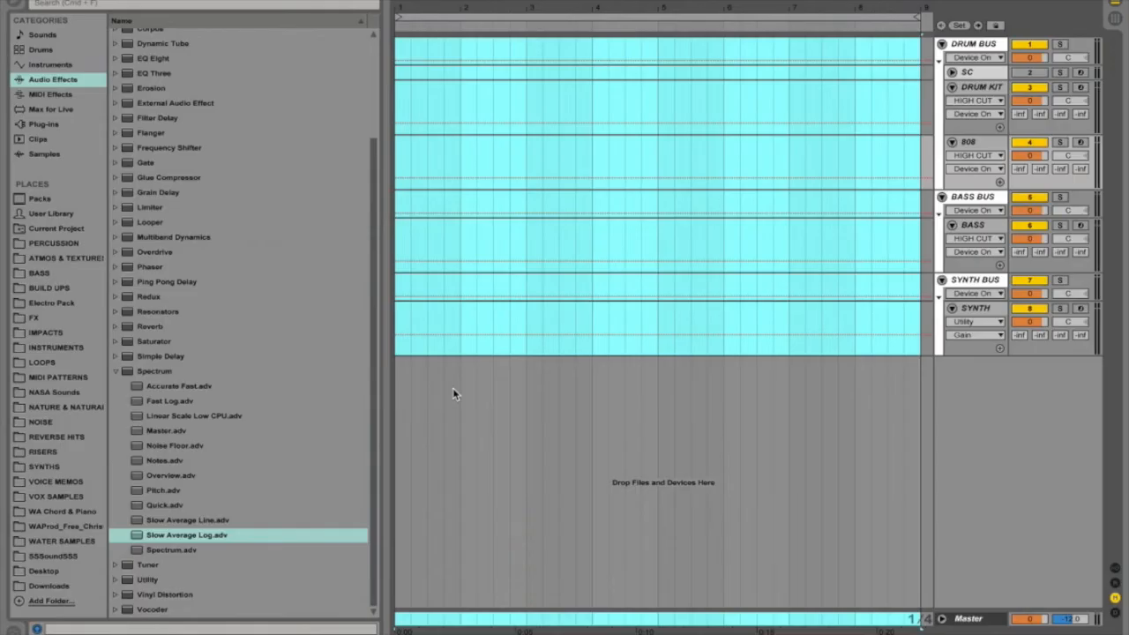
key("shift+Tab")
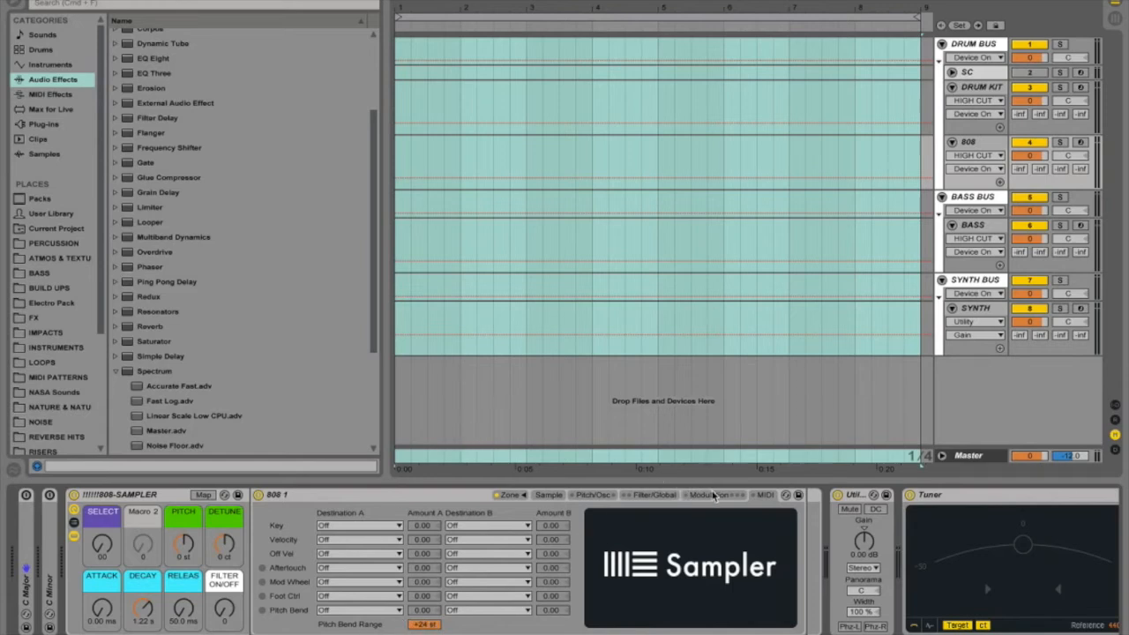
left_click(595, 495)
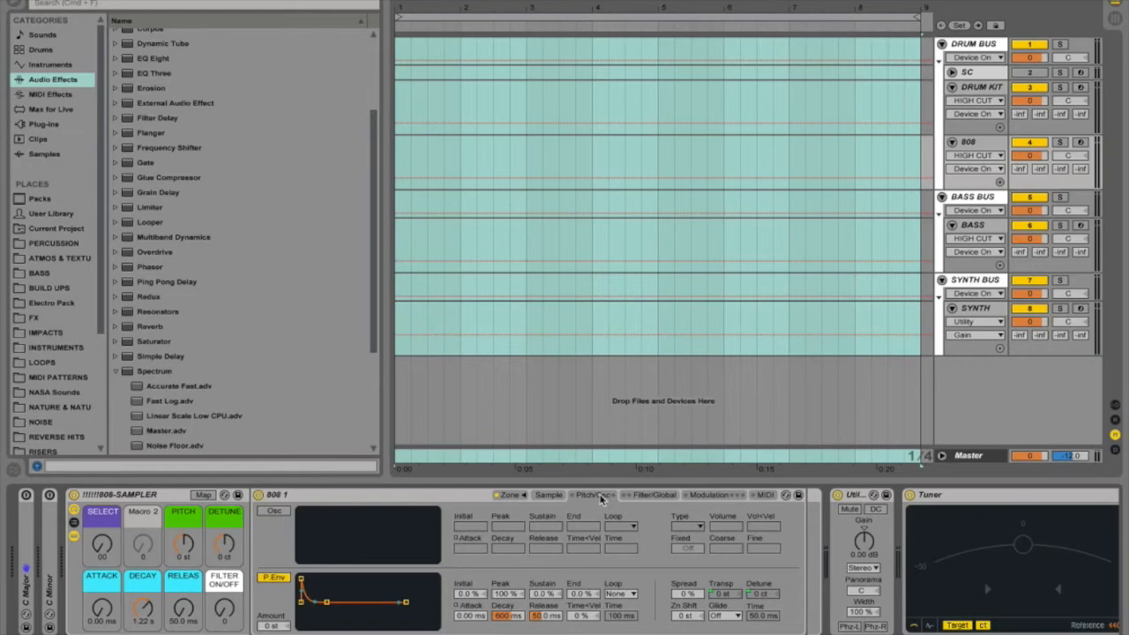
left_click(271, 626)
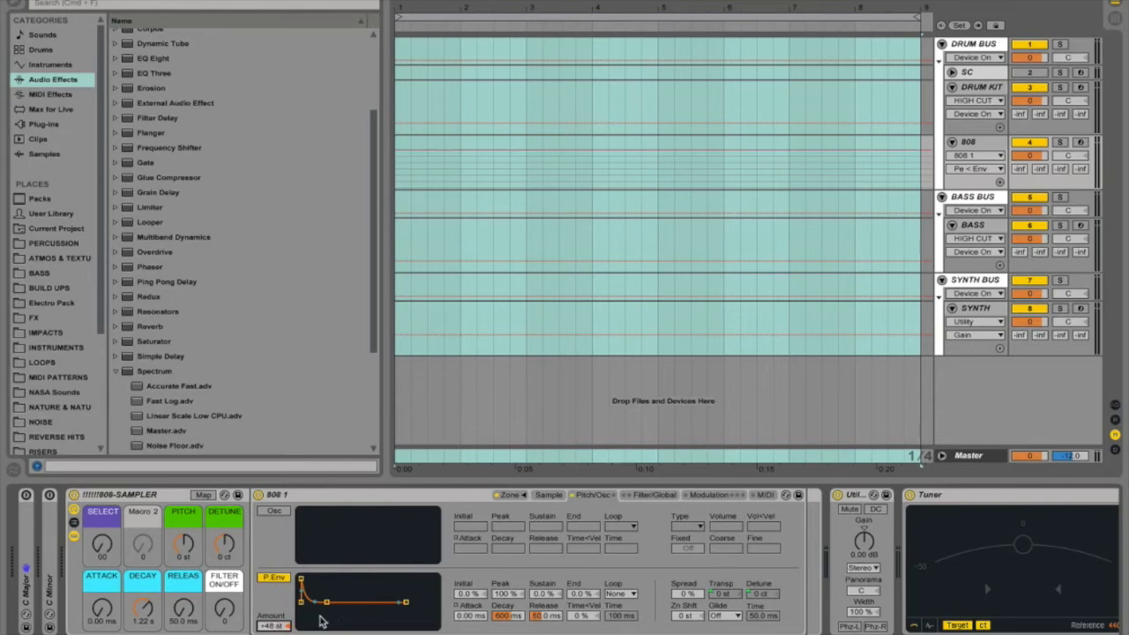
left_click_drag(267, 627, 268, 631)
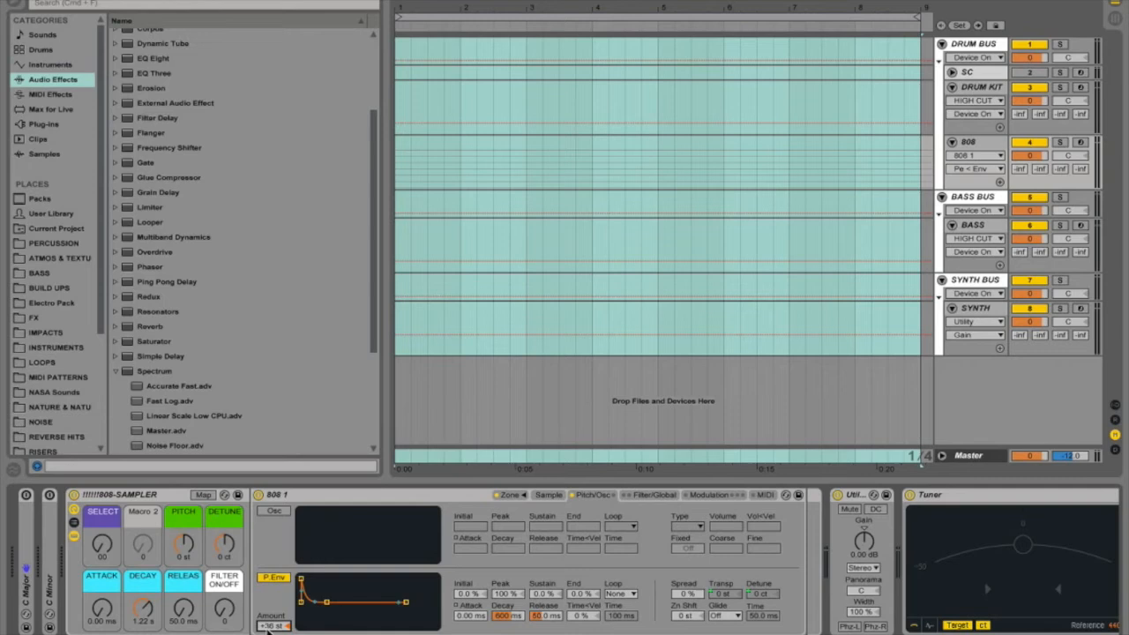
mouse_move(507, 614)
left_mouse_down()
mouse_move(508, 633)
mouse_move(524, 621)
left_mouse_up()
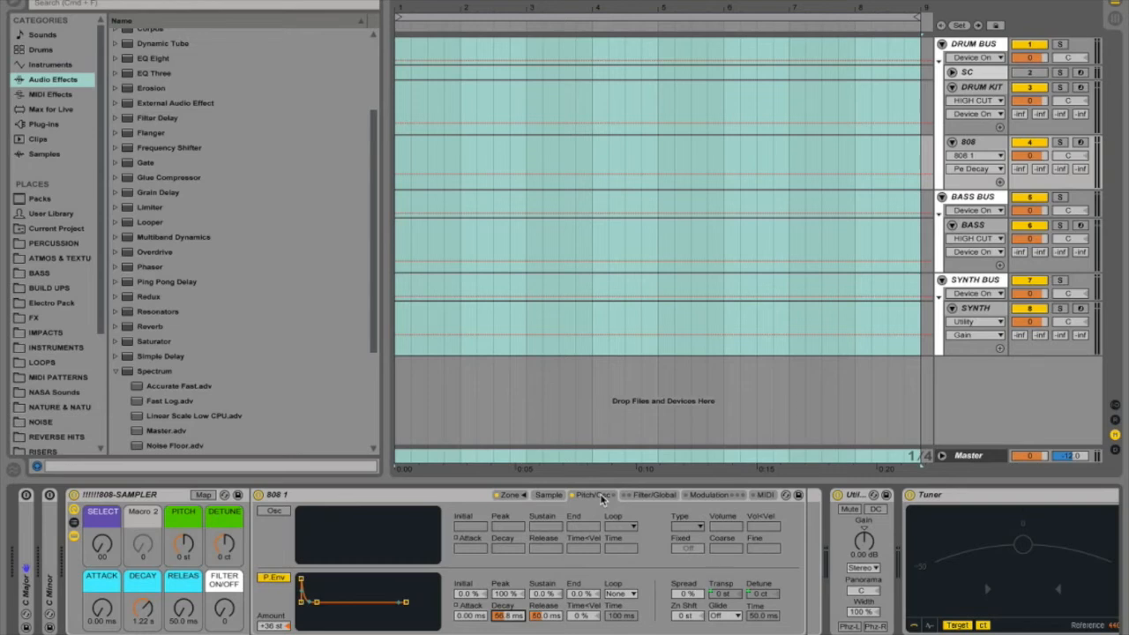
Step: Check the Sampler's sample settings, and set the 808 rack's PITCH macro to +3 st and DETUNE to +9 ct
left_click(548, 496)
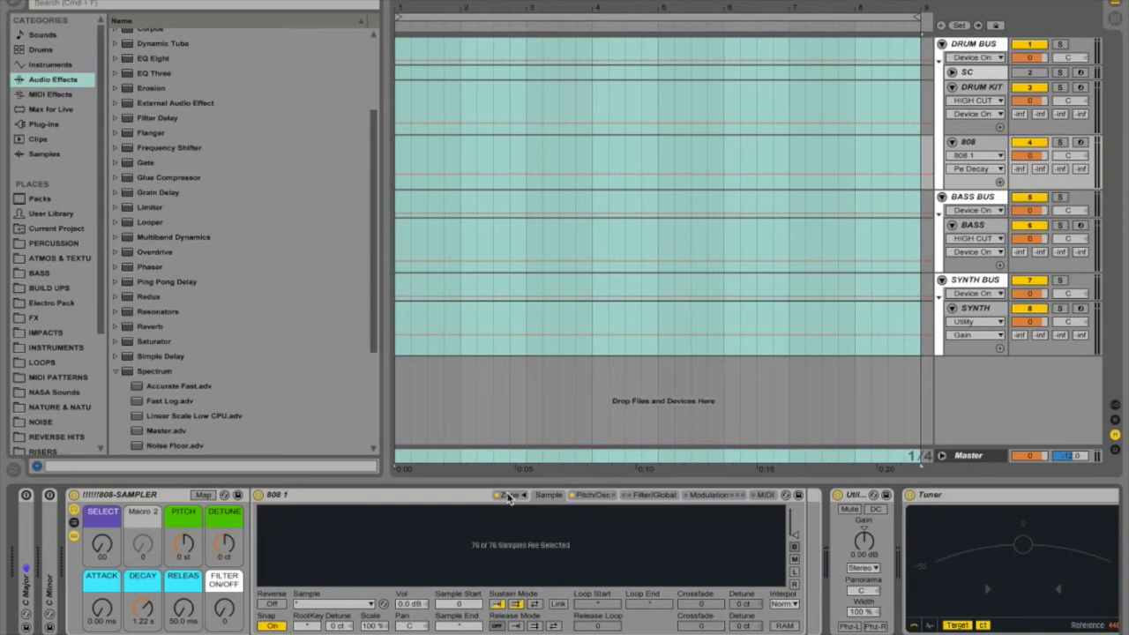
left_click(598, 499)
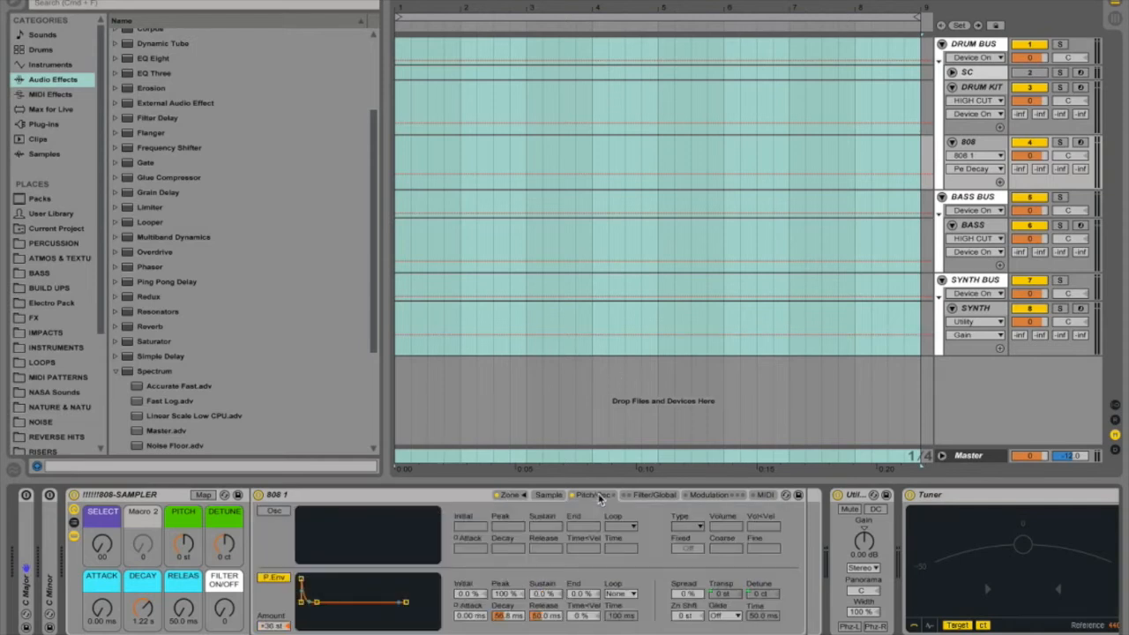
left_click_drag(188, 538, 225, 535)
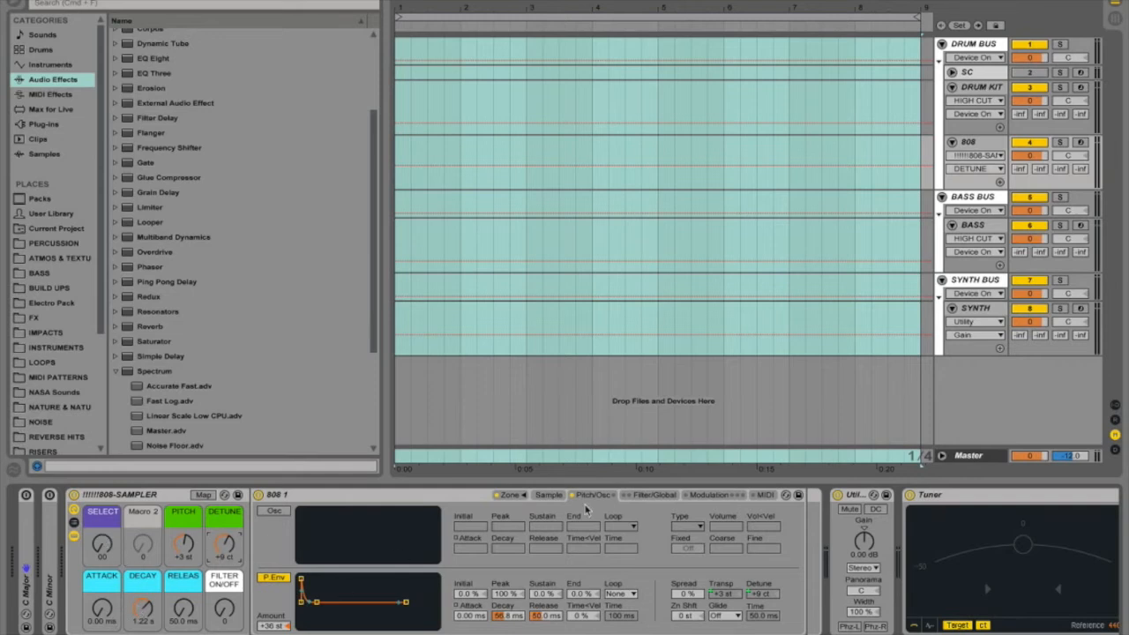
Step: Show the Sampler's filter and volume envelope settings, and set the DECAY macro to 60.0 s, release to 267 ms and ATTACK to 3.18 ms
left_click(655, 496)
left_click_drag(140, 613, 141, 596)
left_click_drag(184, 613, 182, 614)
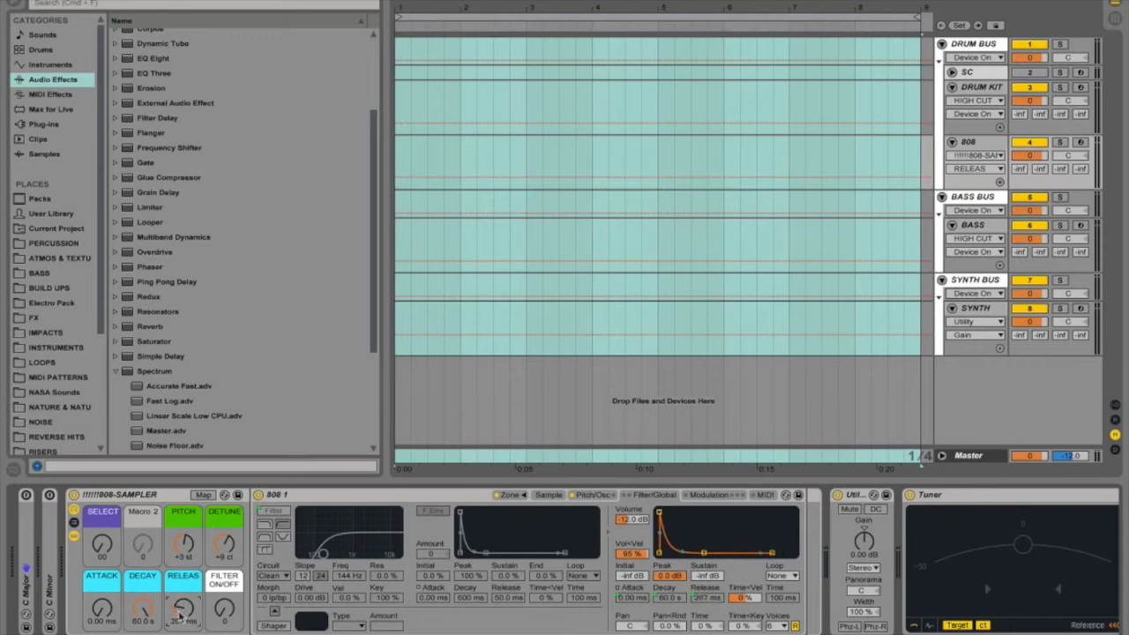
left_click_drag(104, 612, 103, 621)
Step: Set the FILTER ON/OFF macro to 127 and the Sampler's filter frequency to 72.1 Hz, and collapse the 808 rack
left_click_drag(227, 610, 228, 596)
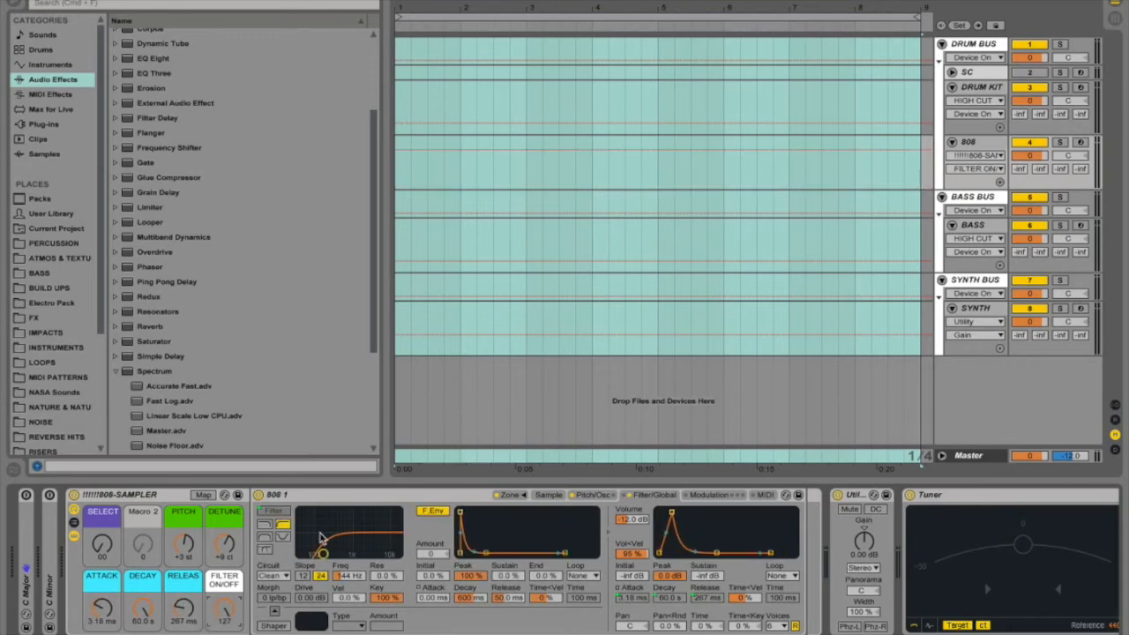
left_click_drag(355, 577, 355, 602)
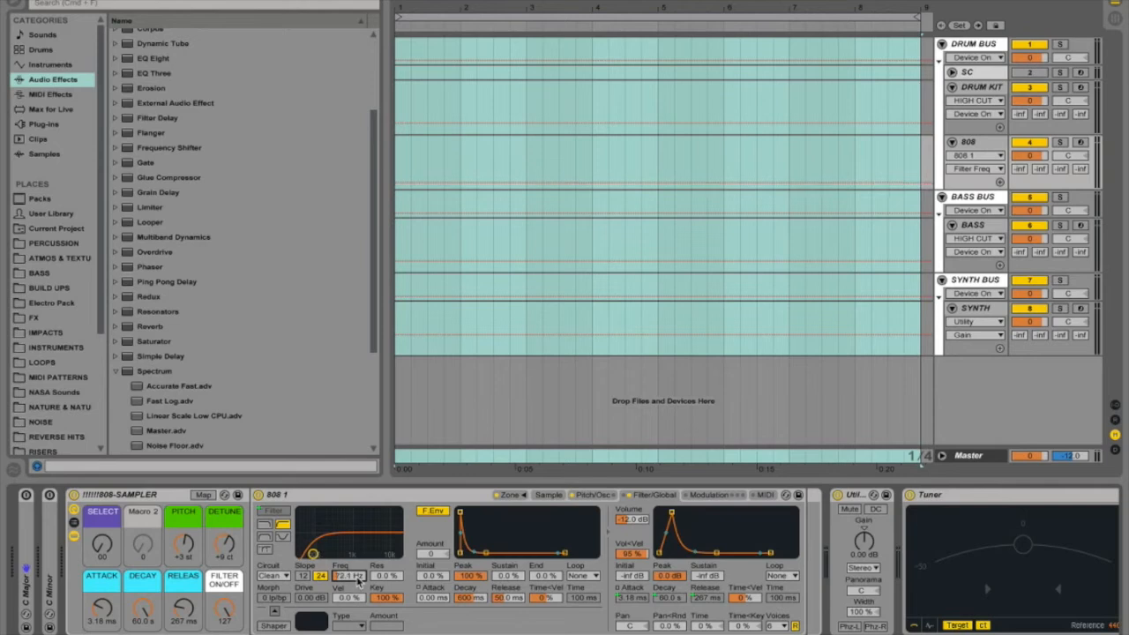
double_click(130, 497)
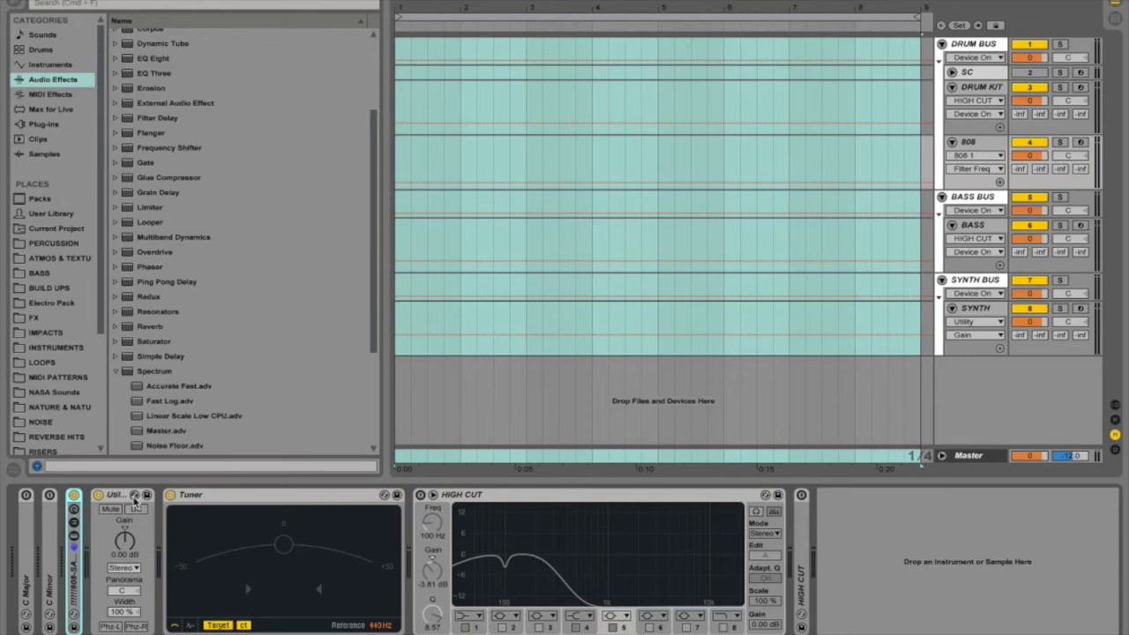
Step: Hide the browser, select the 808 track's Utility, and display its track volume automation before returning to Session View
key("super+alt+b")
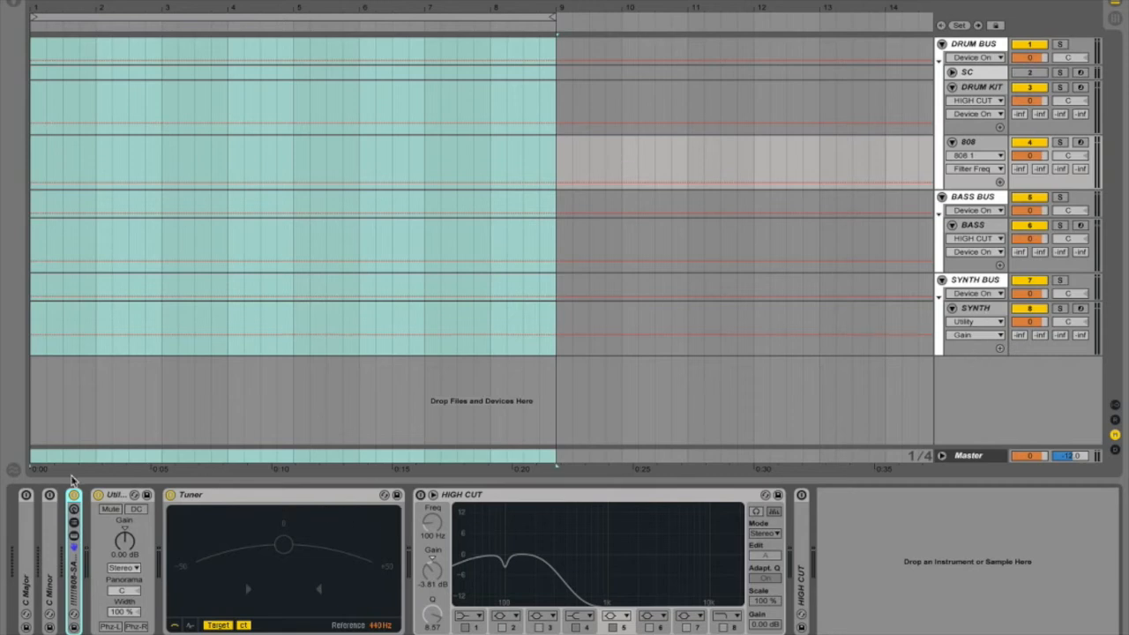
left_click(120, 502)
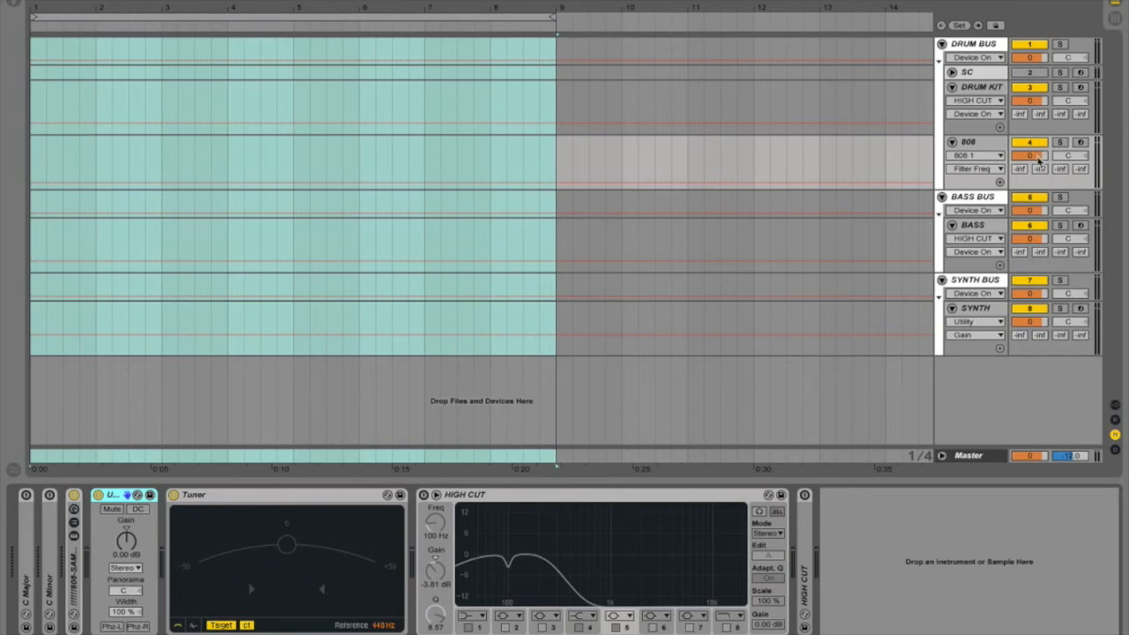
left_click(1038, 158)
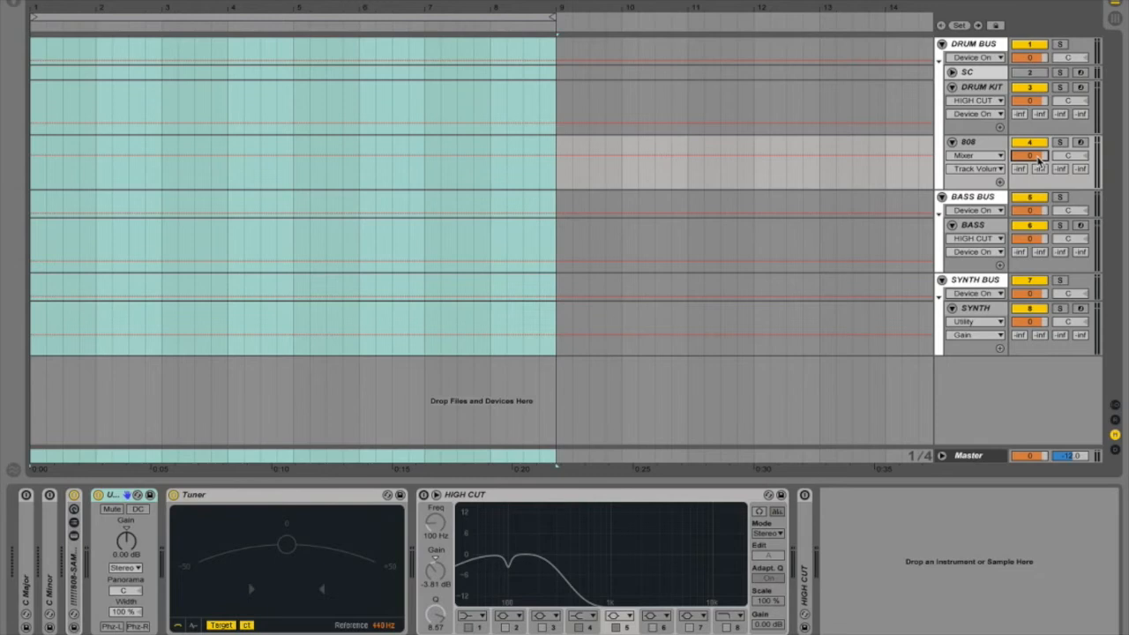
key("Tab")
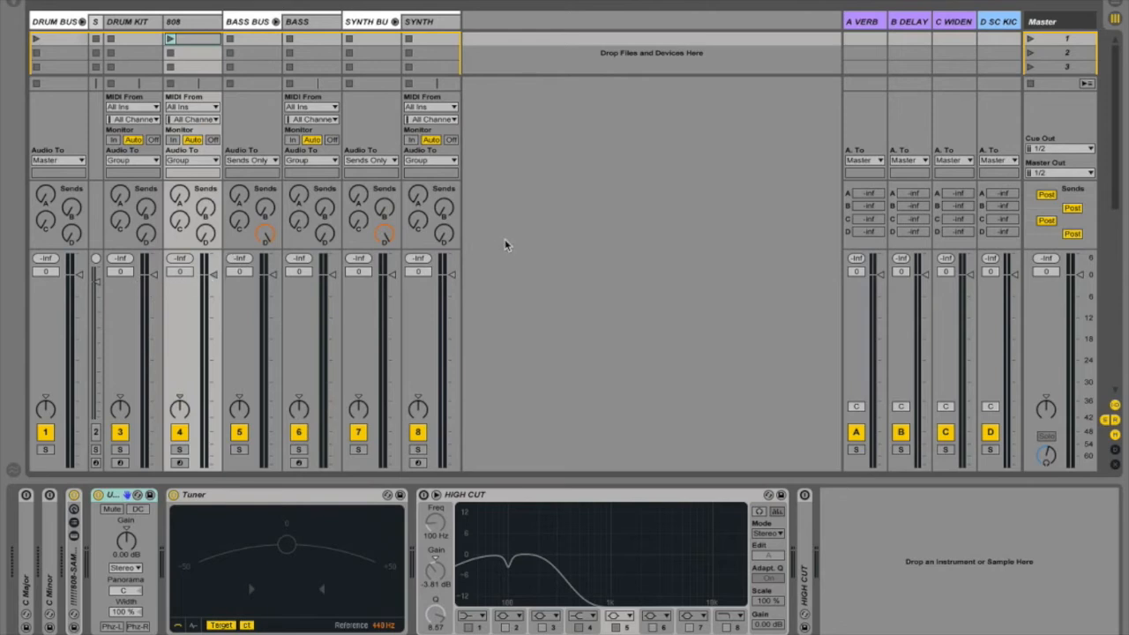
Step: Widen the SYNTH track, lower its volume to -20.1 dB, and narrow the track to its former width
left_click_drag(460, 22, 579, 21)
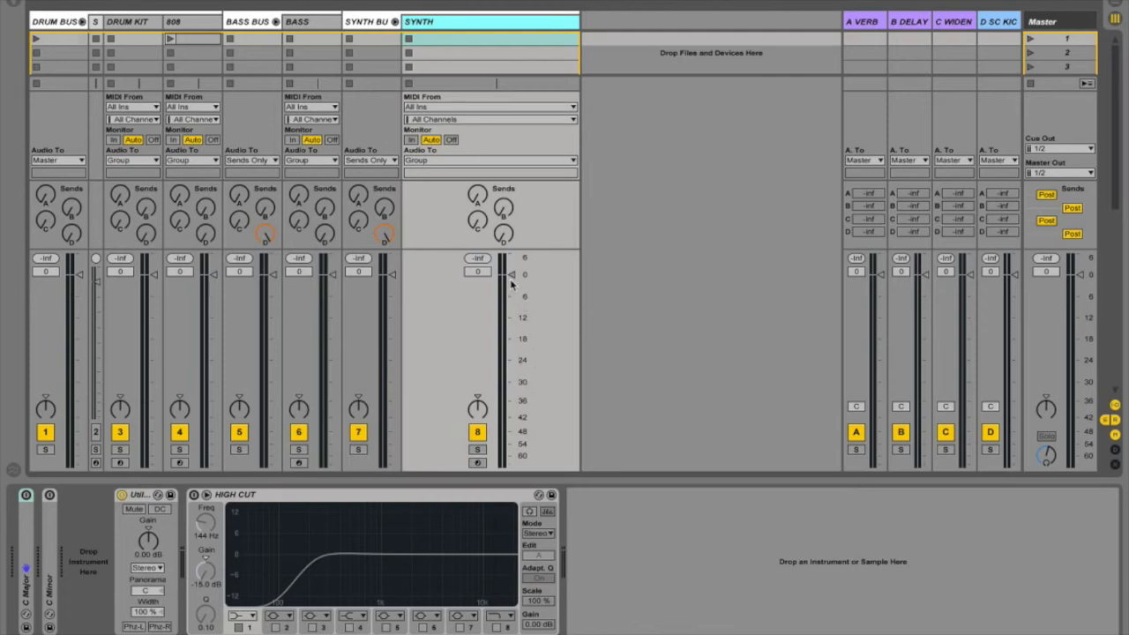
left_click_drag(509, 280, 511, 288)
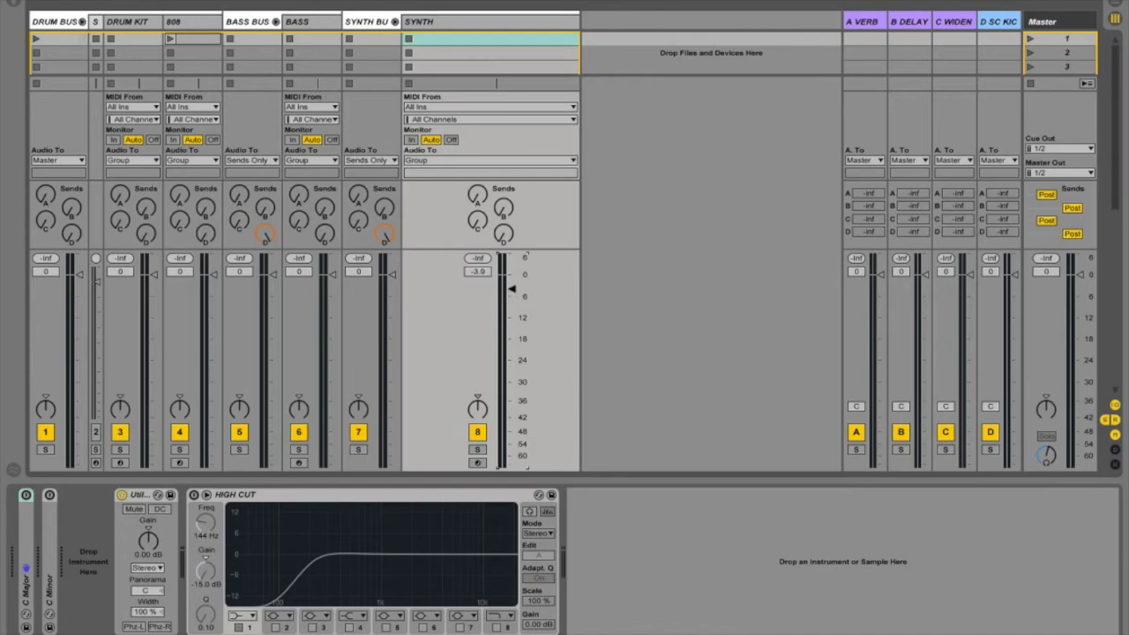
left_click_drag(512, 288, 511, 347)
left_click_drag(579, 23, 460, 24)
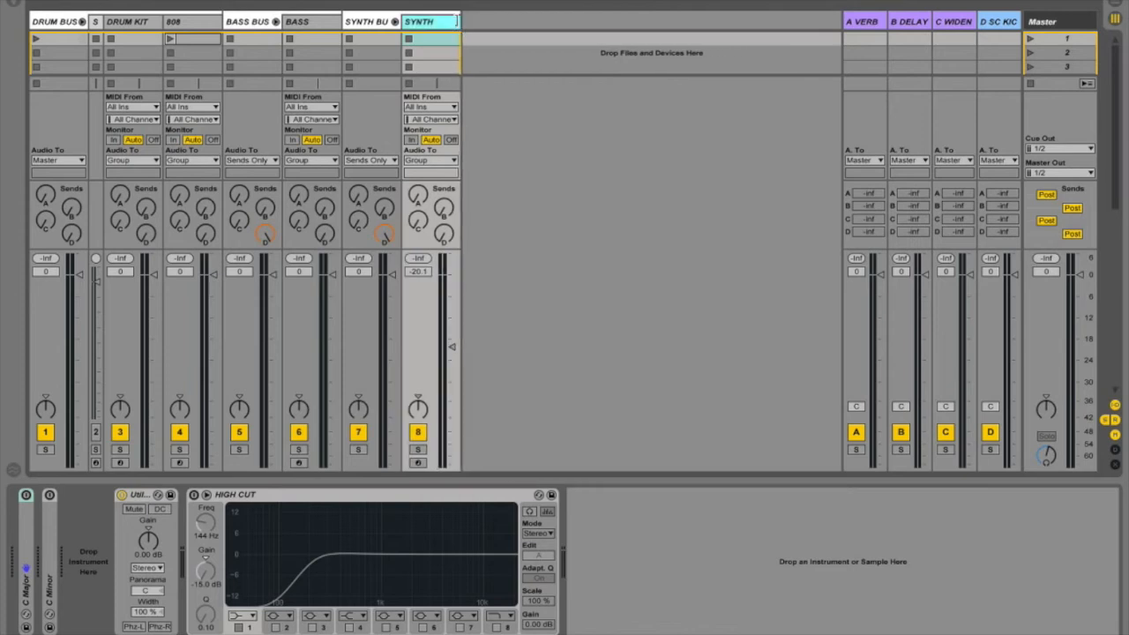
Step: Switch to Arrangement View and show the device chains of the 808, BASS and SYNTH tracks in turn
key("Tab")
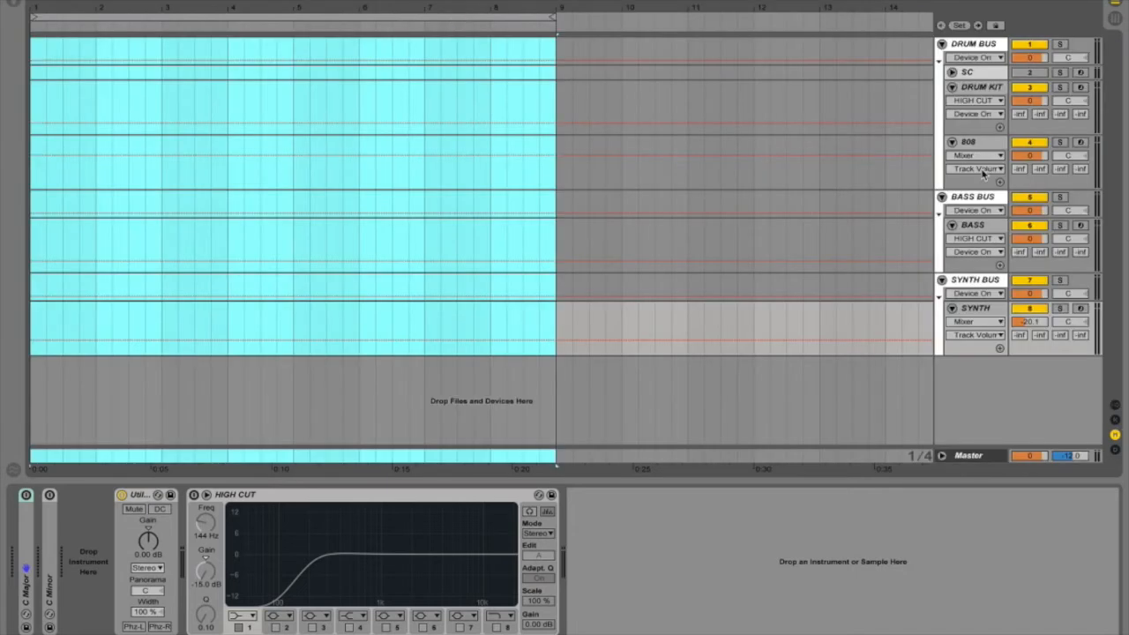
left_click(982, 87)
left_click(993, 148)
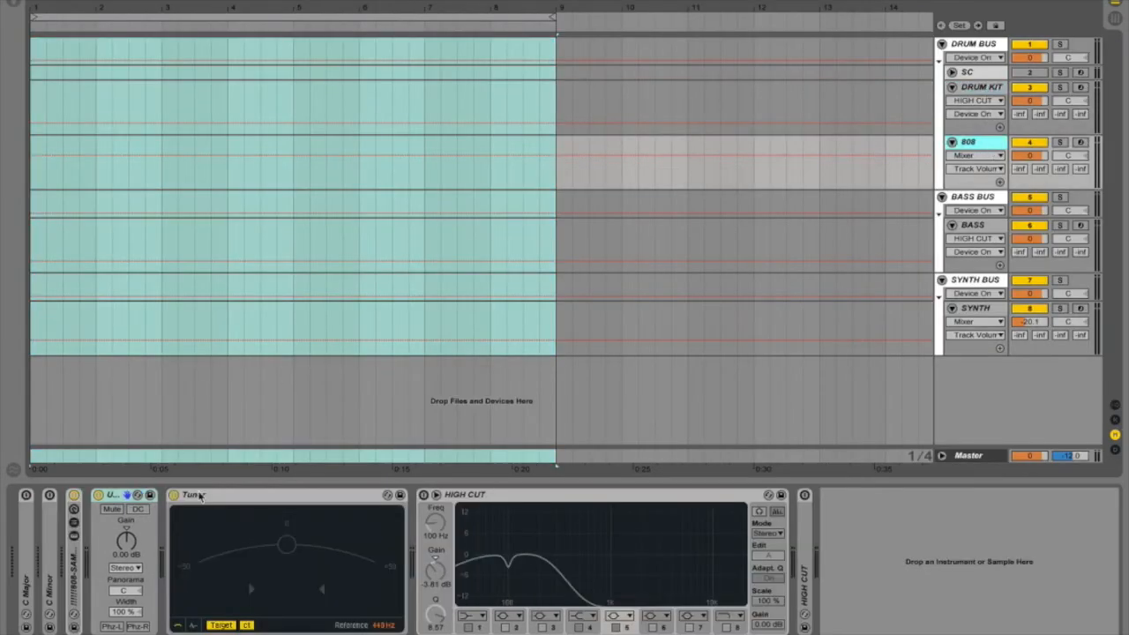
left_click(975, 225)
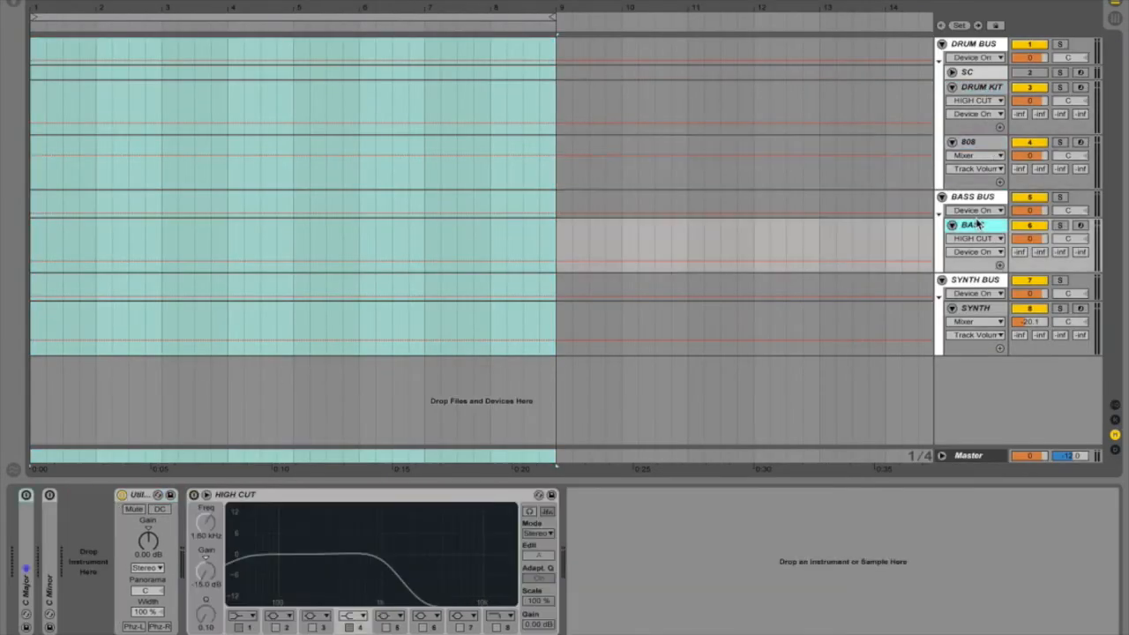
left_click(993, 307)
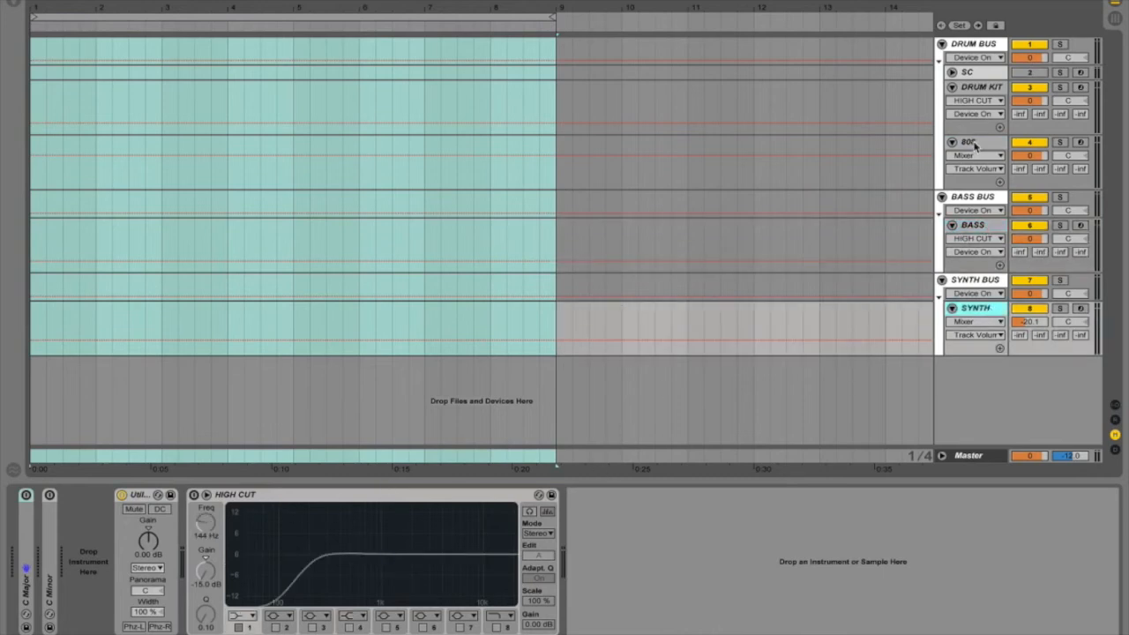
Step: Unfold the 808 track's last HIGH CUT and compare its EQs with those on BASS and SYNTH before returning to Session View
left_click(961, 144)
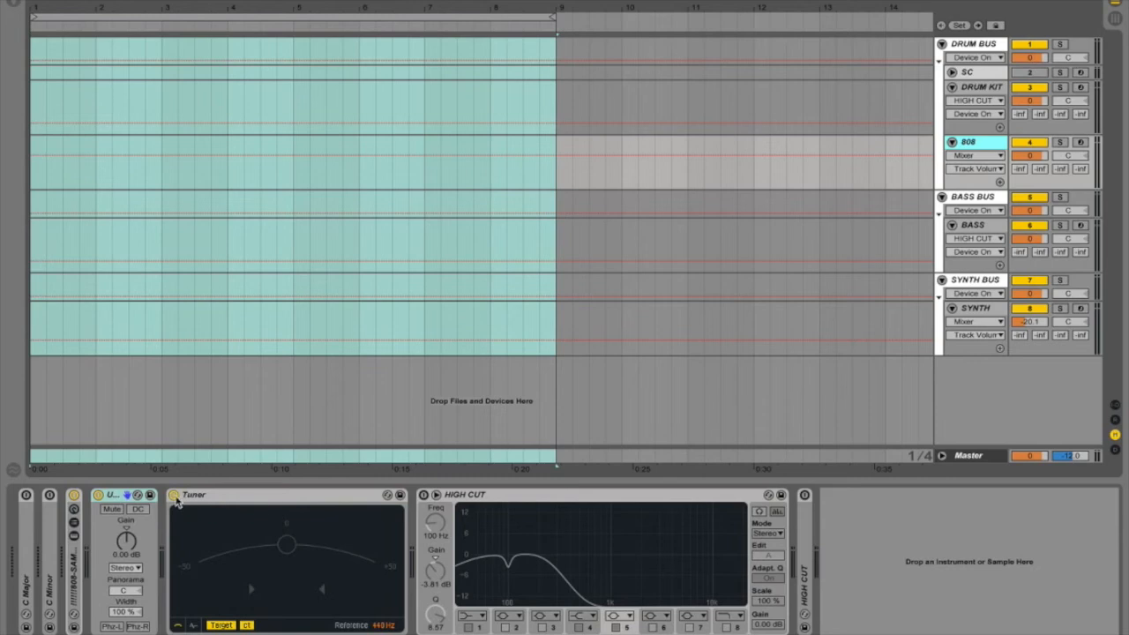
double_click(804, 551)
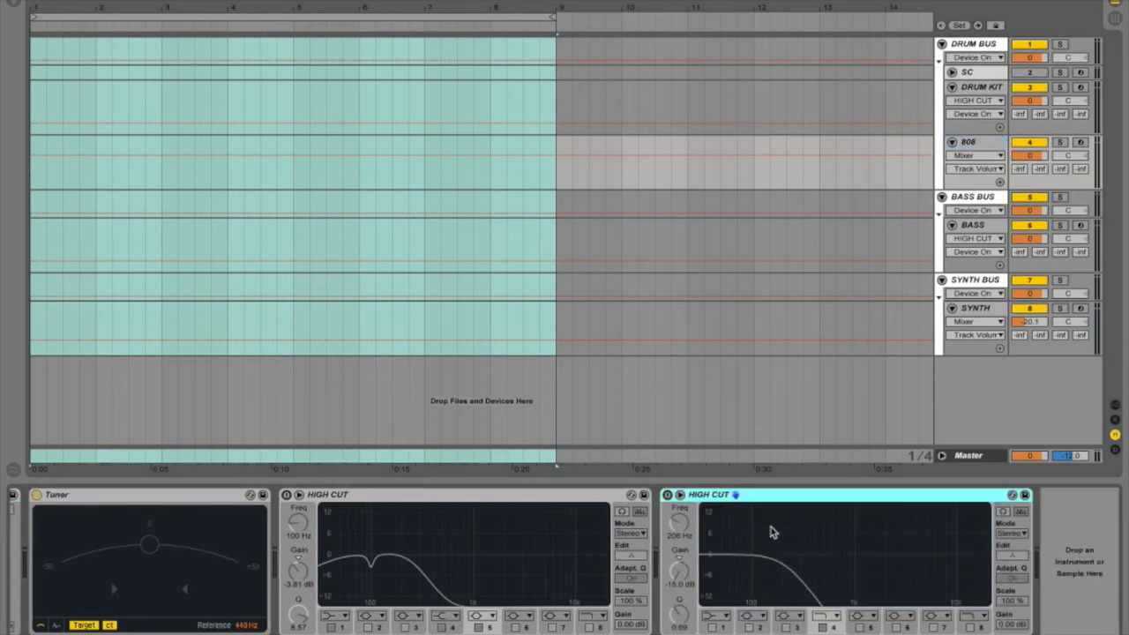
left_click(447, 495)
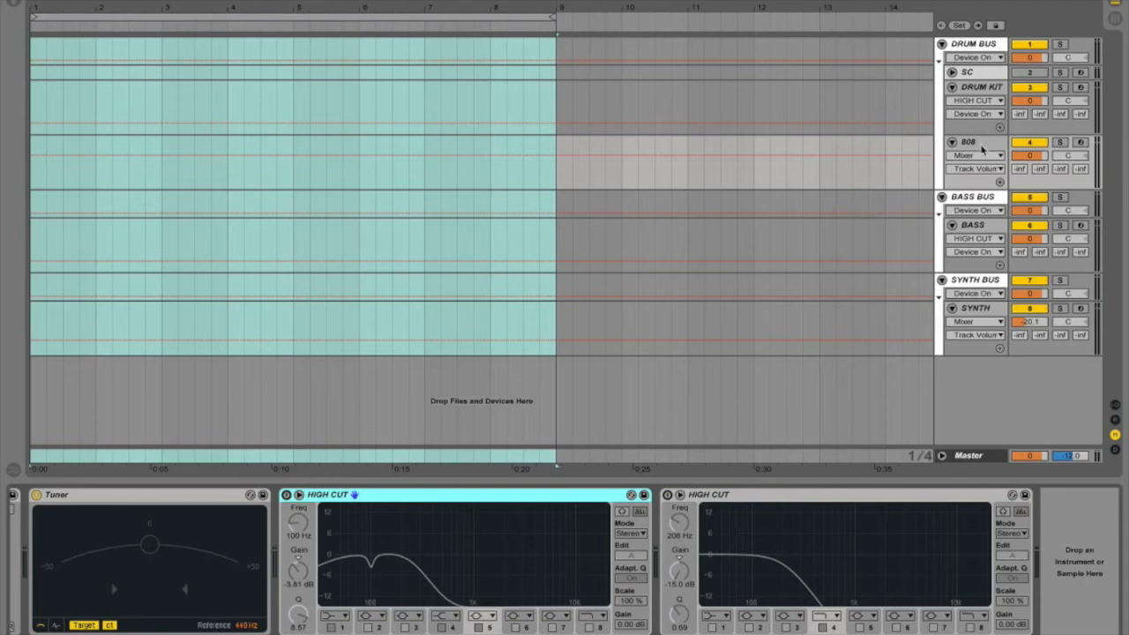
left_click(983, 229)
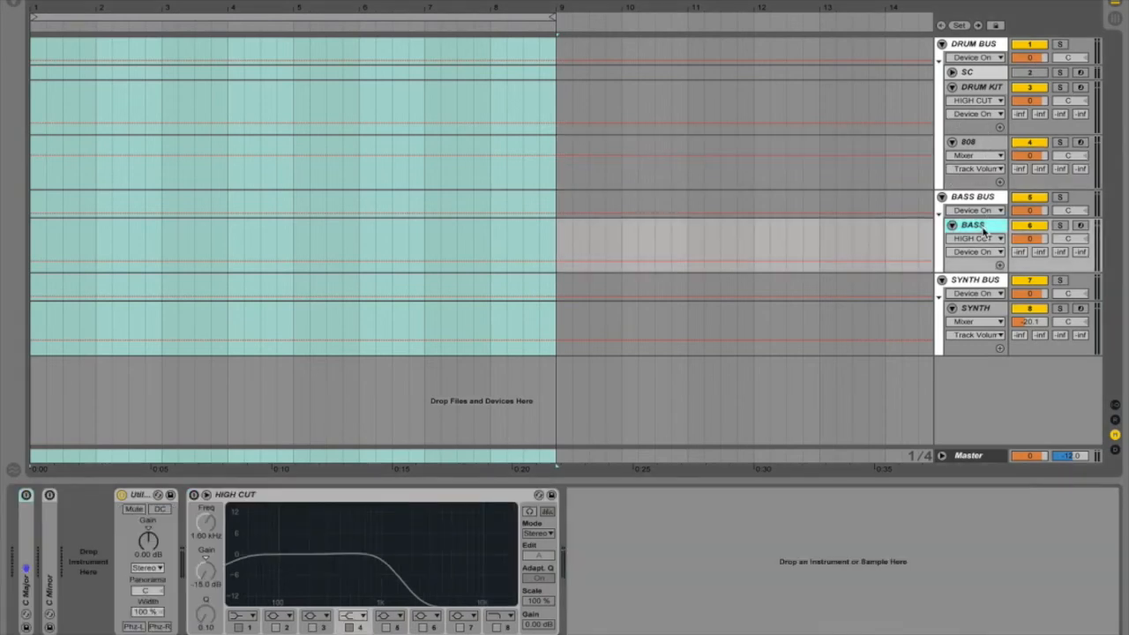
left_click(983, 310)
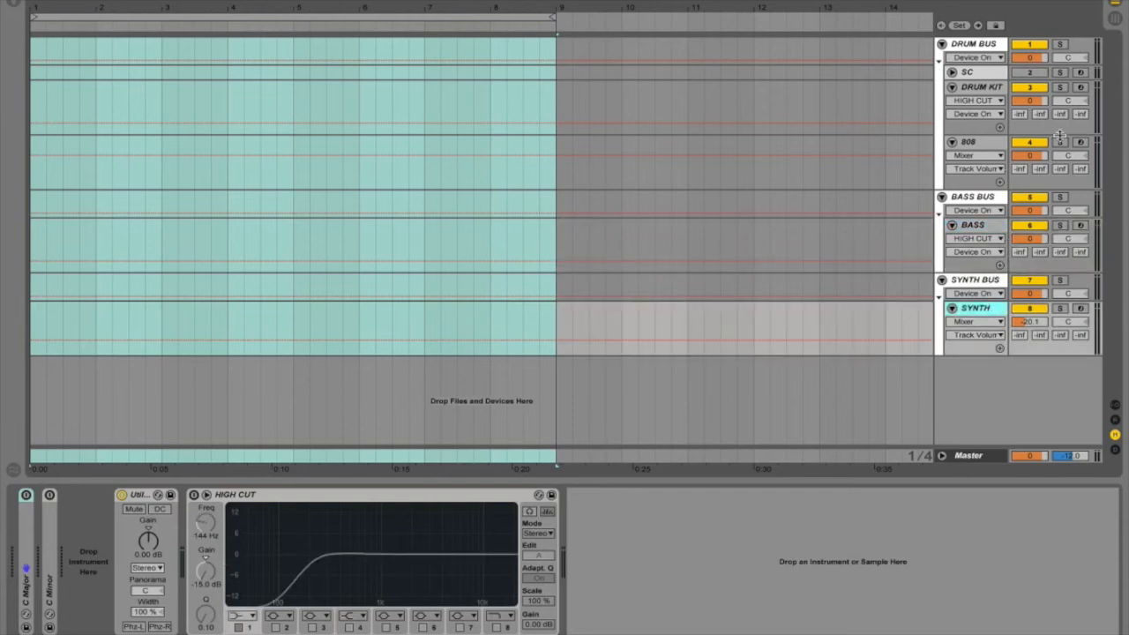
key("Tab")
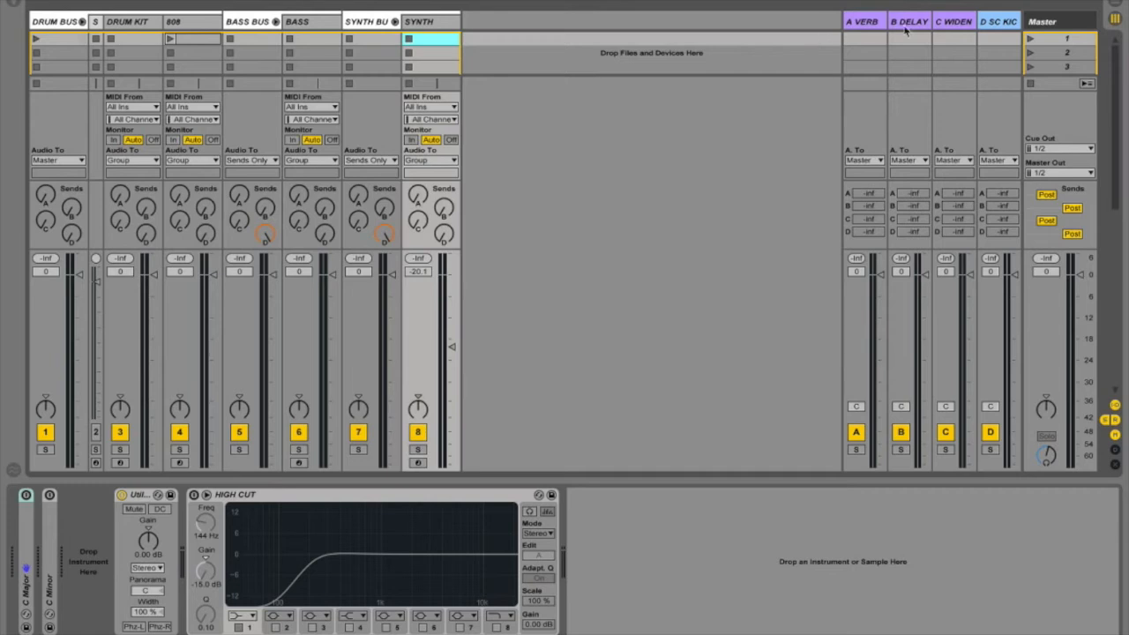
Step: Show the D SC KICK return and the SYNTH BUS and BASS BUS that feed it, and turn on the return's Compressor
left_click(991, 25)
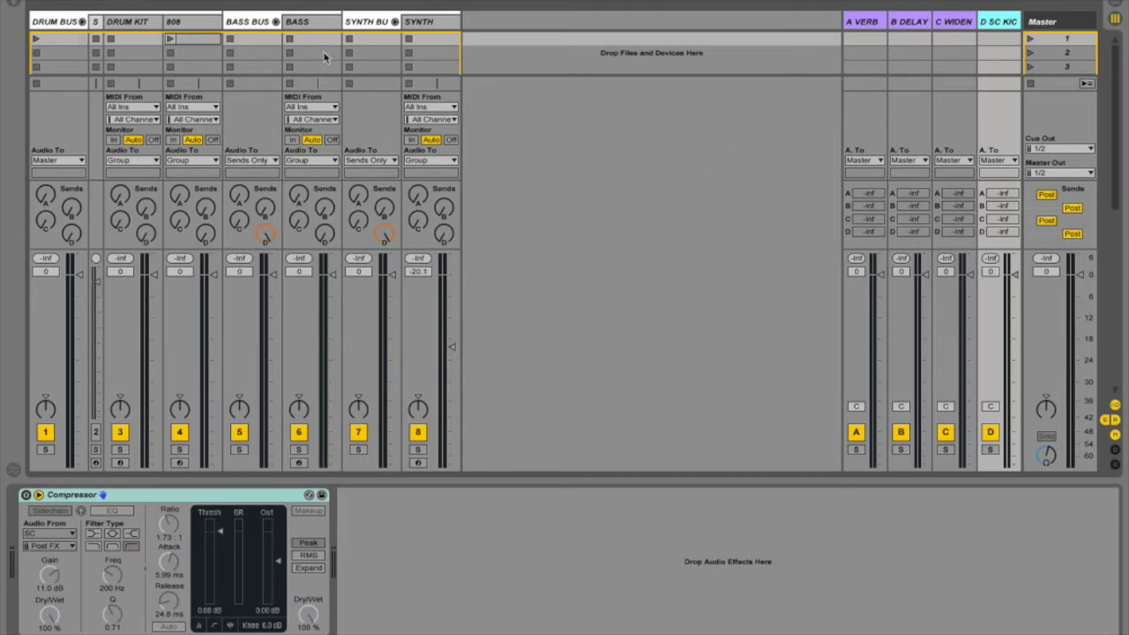
left_click(361, 21)
left_click(254, 21)
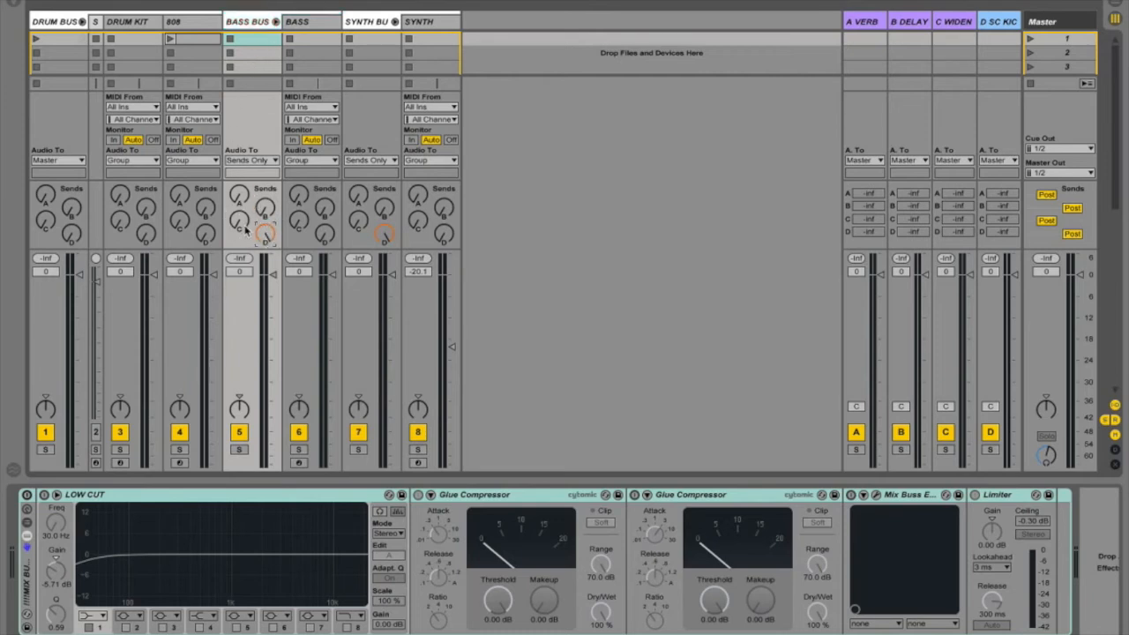
left_click(993, 22)
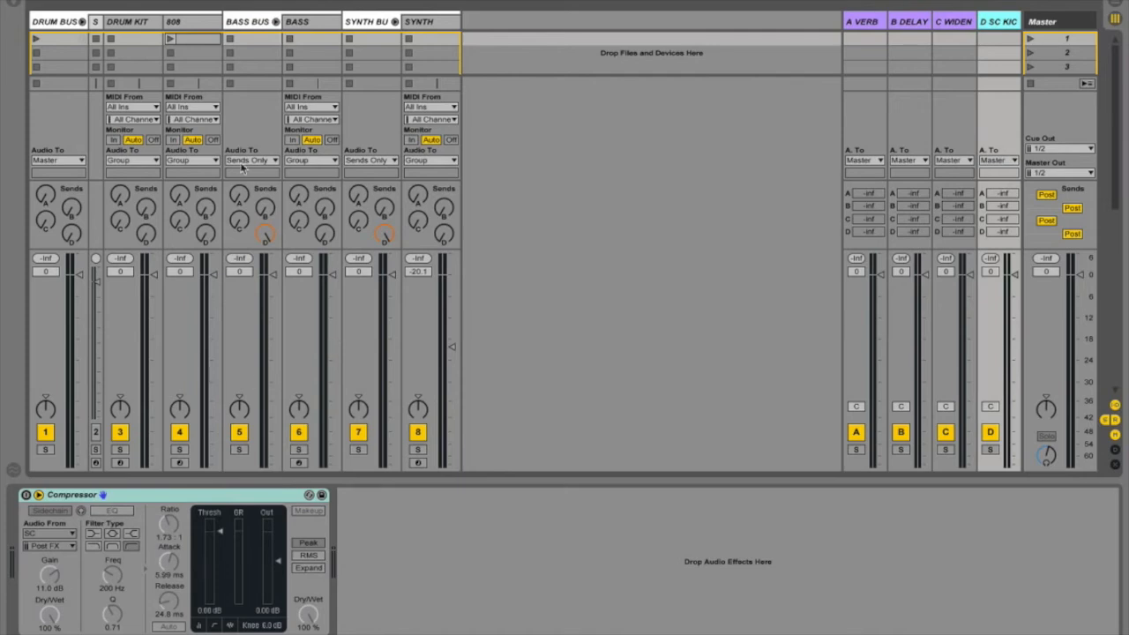
left_click(26, 495)
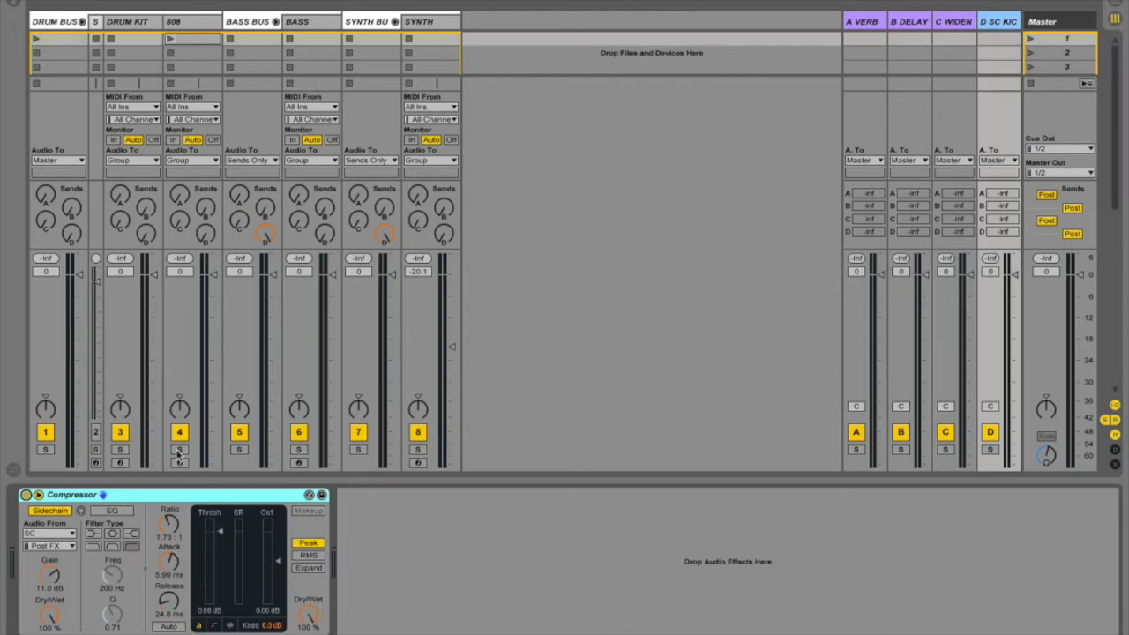
Step: Widen the SC track in Session View and unfold it in Arrangement View to show its click_01b device chain
left_click_drag(102, 23, 163, 24)
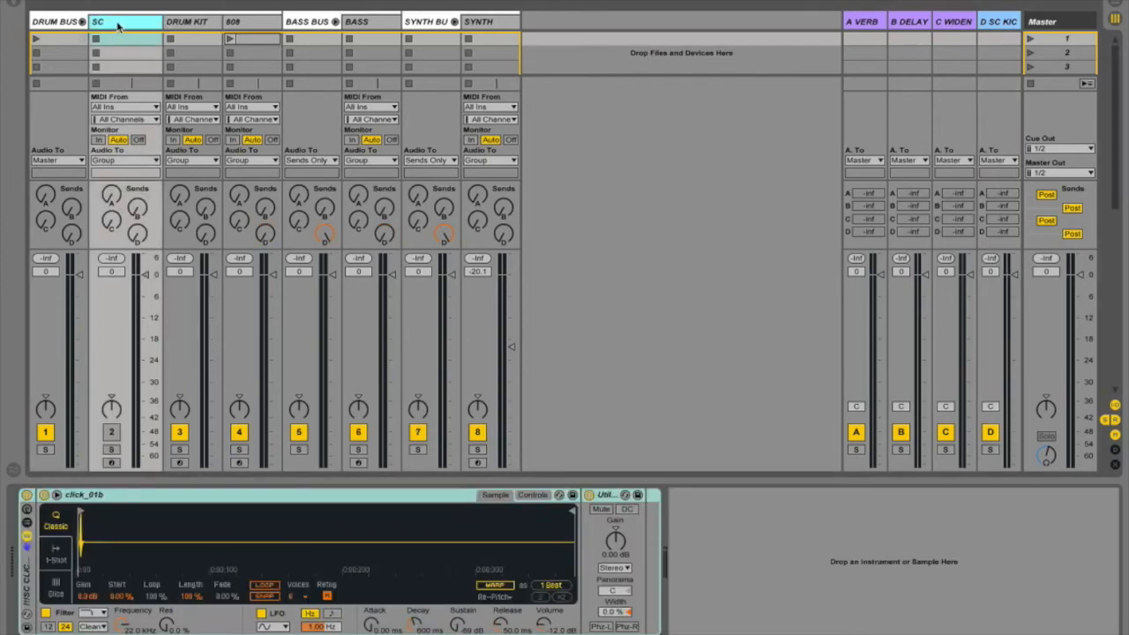
key("Tab")
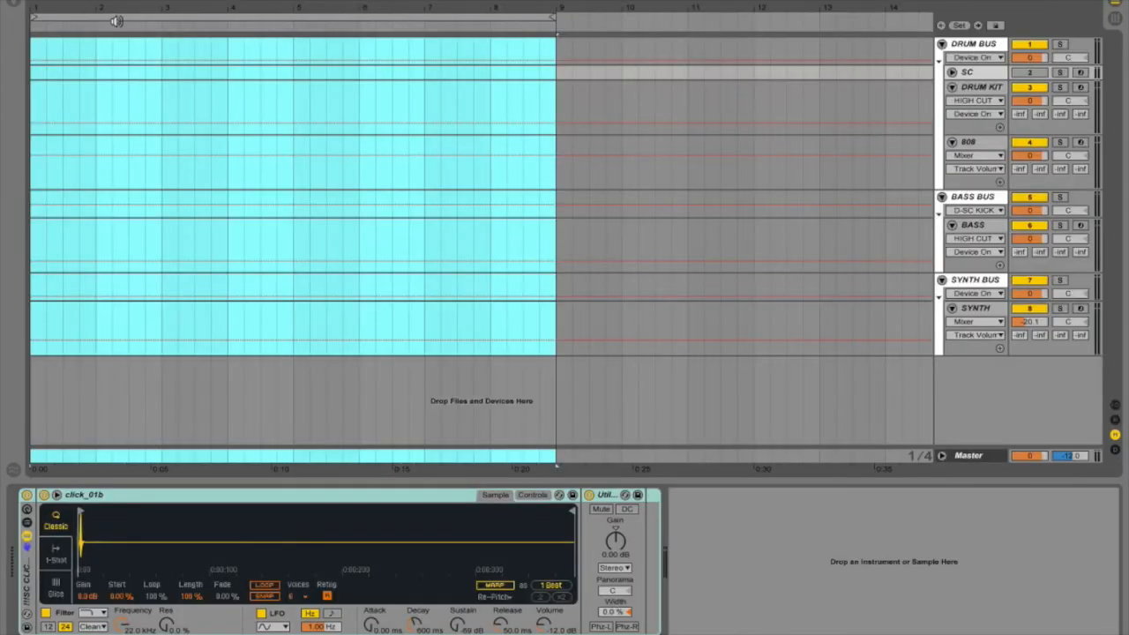
left_click(952, 72)
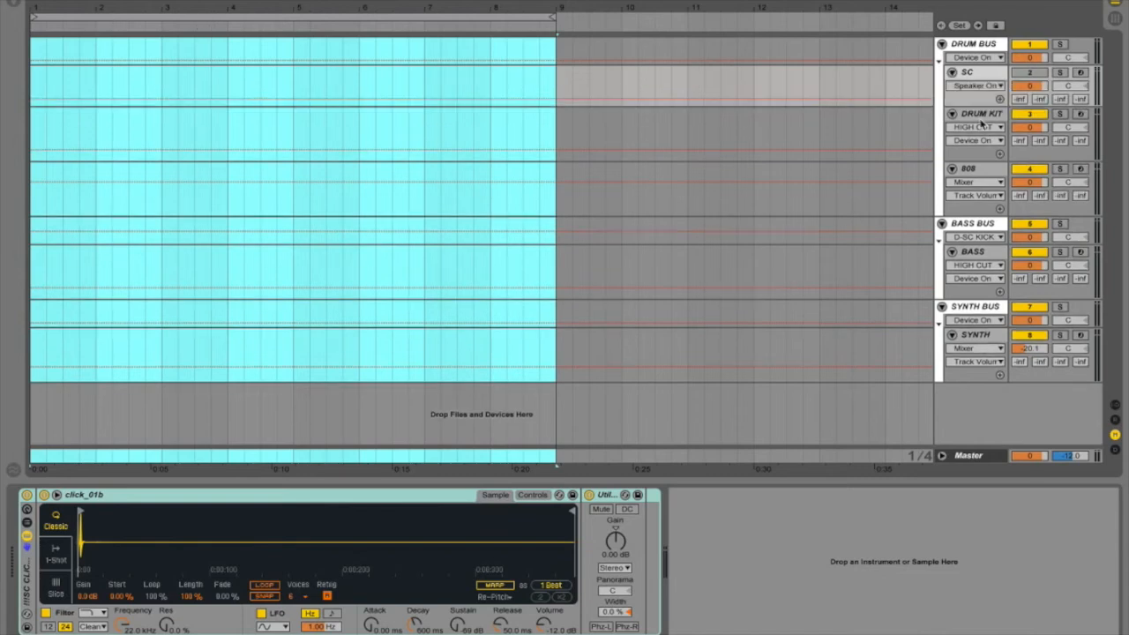
left_click(985, 115)
left_click(971, 72)
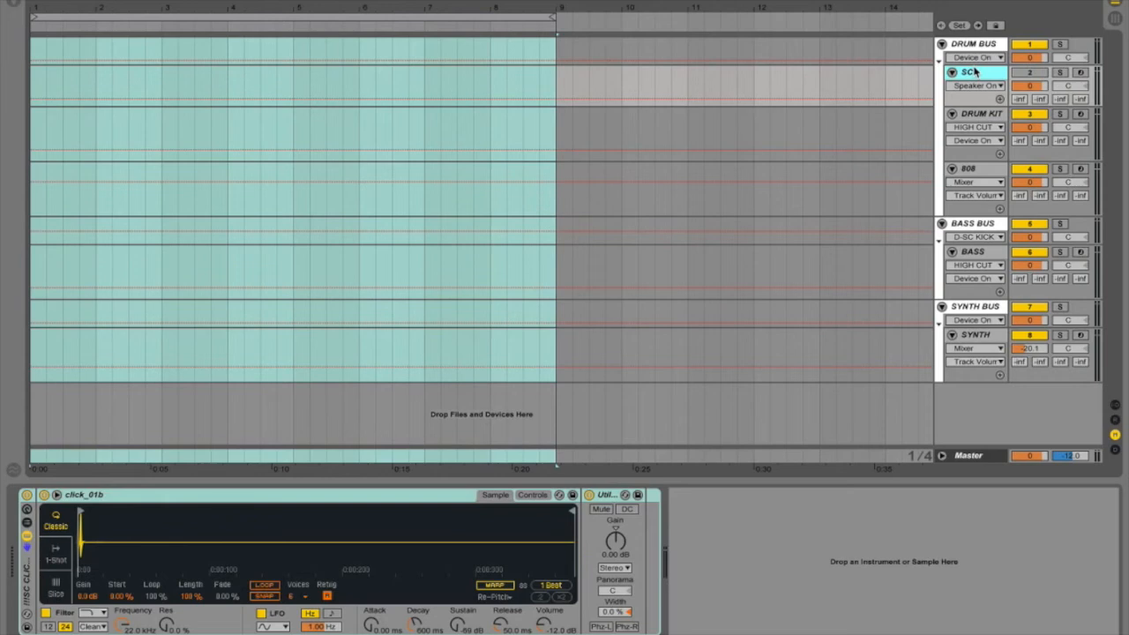
Step: Select the SC track's first eight bars and its click_01b Simpler, and return to Session View
left_click_drag(44, 81, 457, 91)
left_click_drag(552, 77, 7, 71)
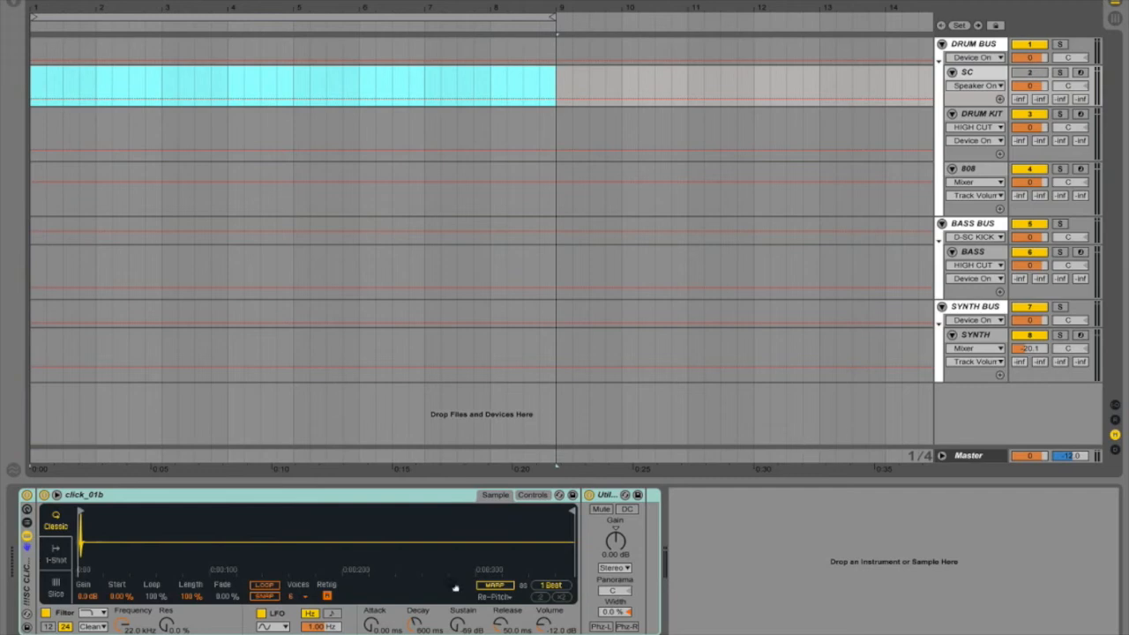
left_click(291, 500)
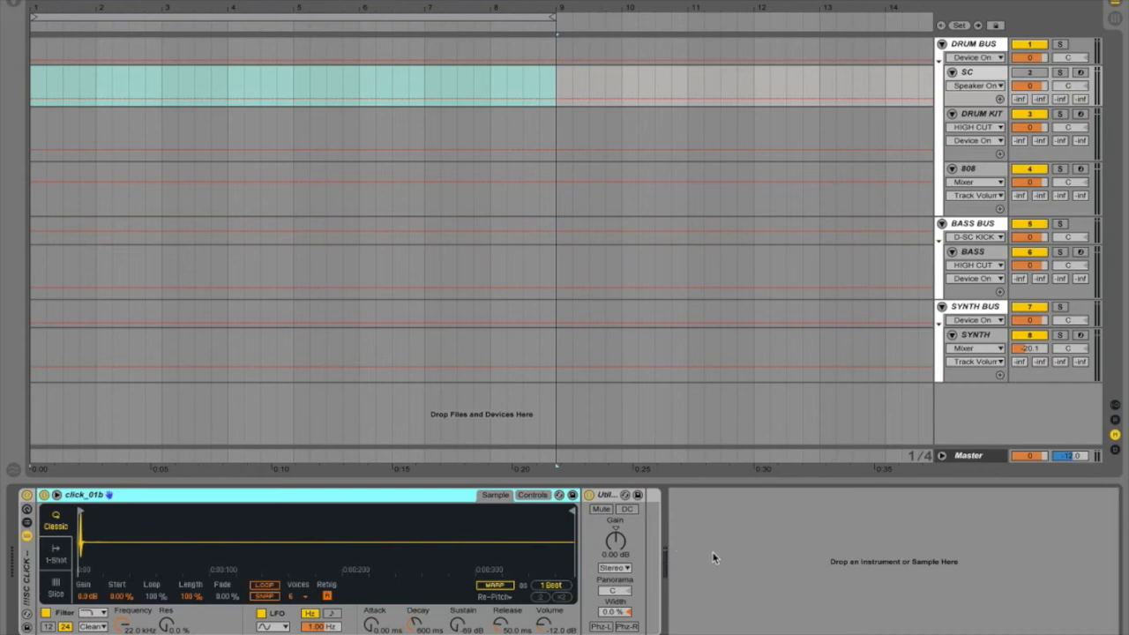
key("Tab")
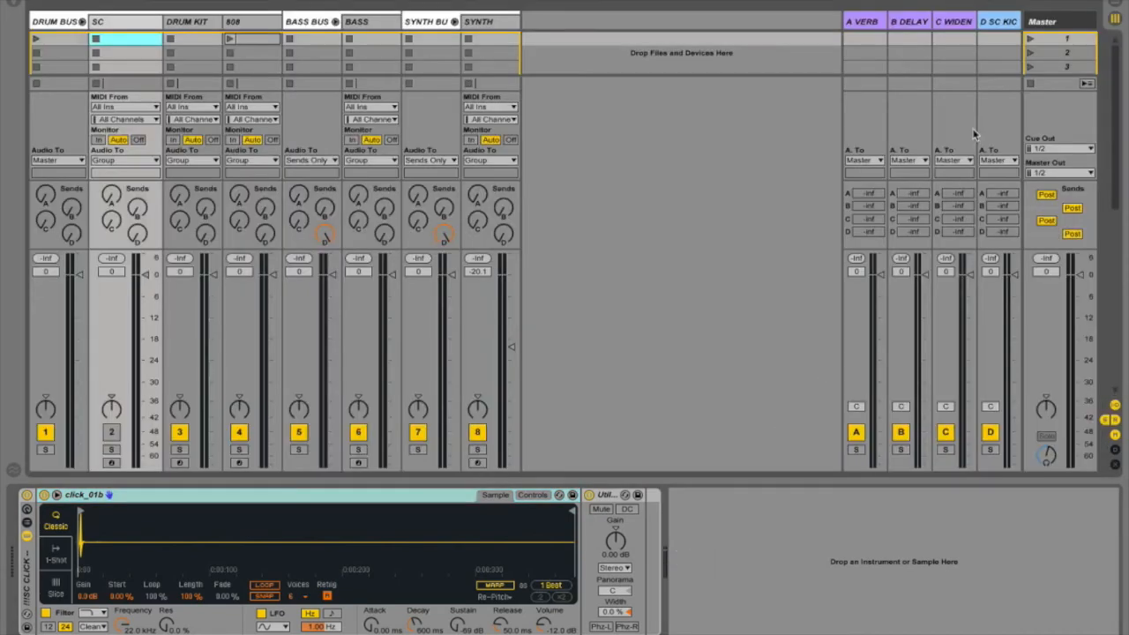
Step: Show the D SC KICK Compressor and the DRUM KIT chain, and narrow the SC track in the mixer
left_click(999, 24)
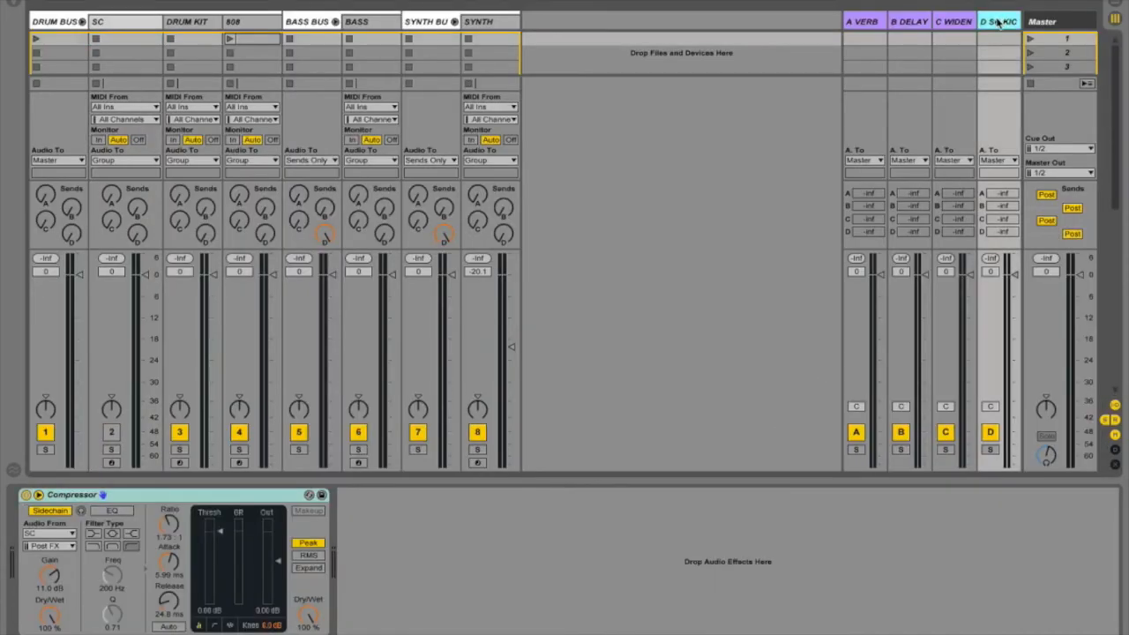
left_click(205, 24)
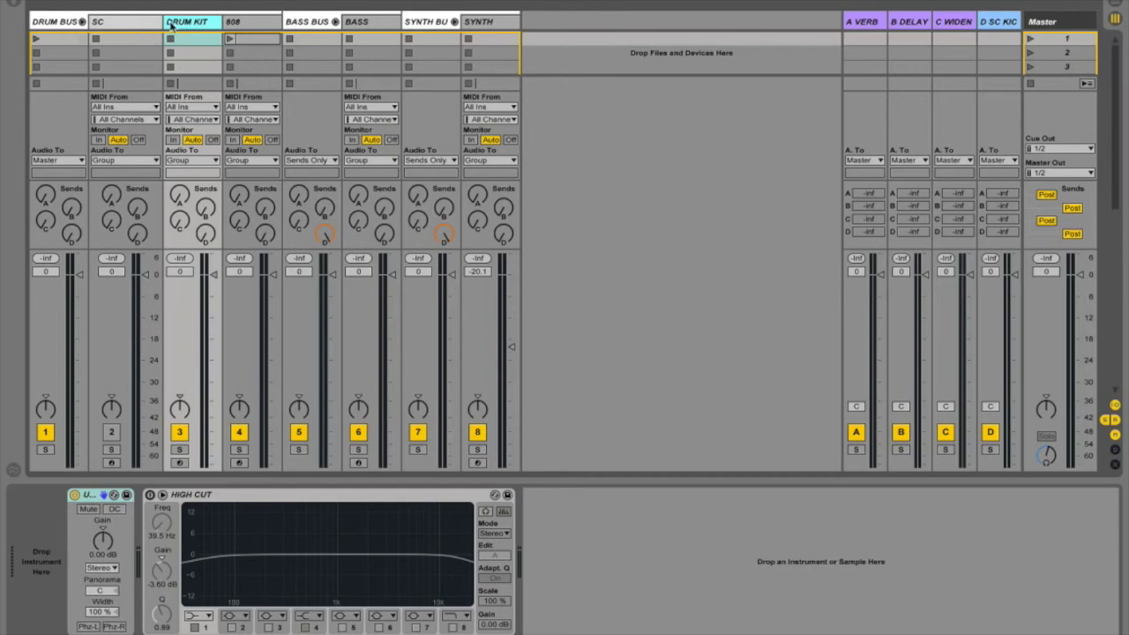
left_click_drag(162, 22, 118, 21)
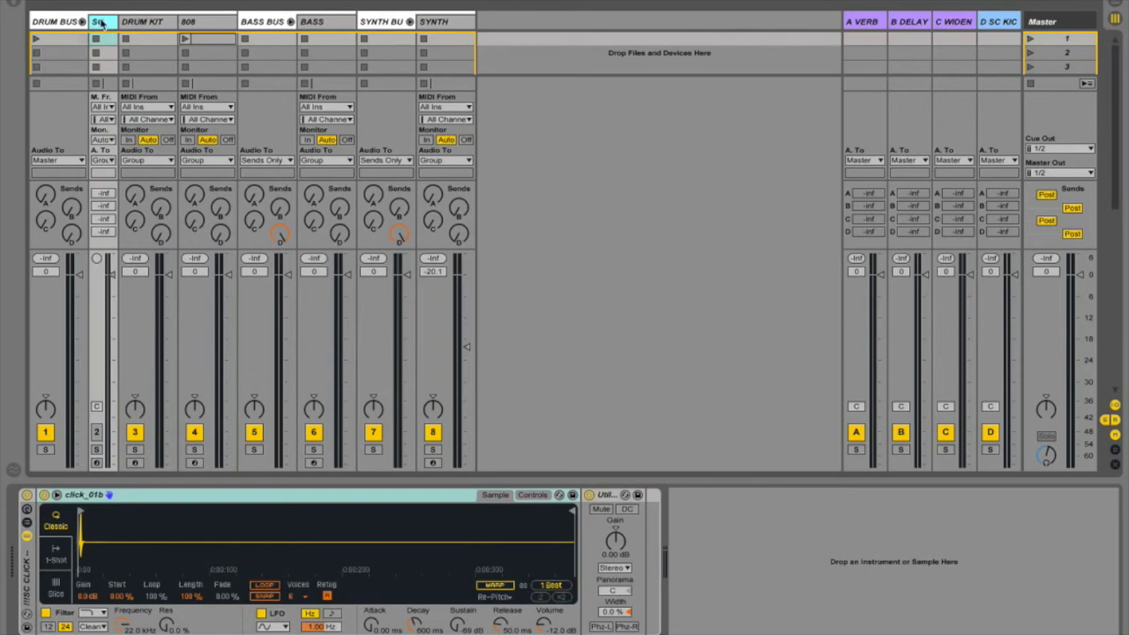
Step: Keep SC as the D SC KICK Compressor's sidechain source and lower its threshold slightly below 0 dB, checking Arrangement View briefly
left_click(1011, 23)
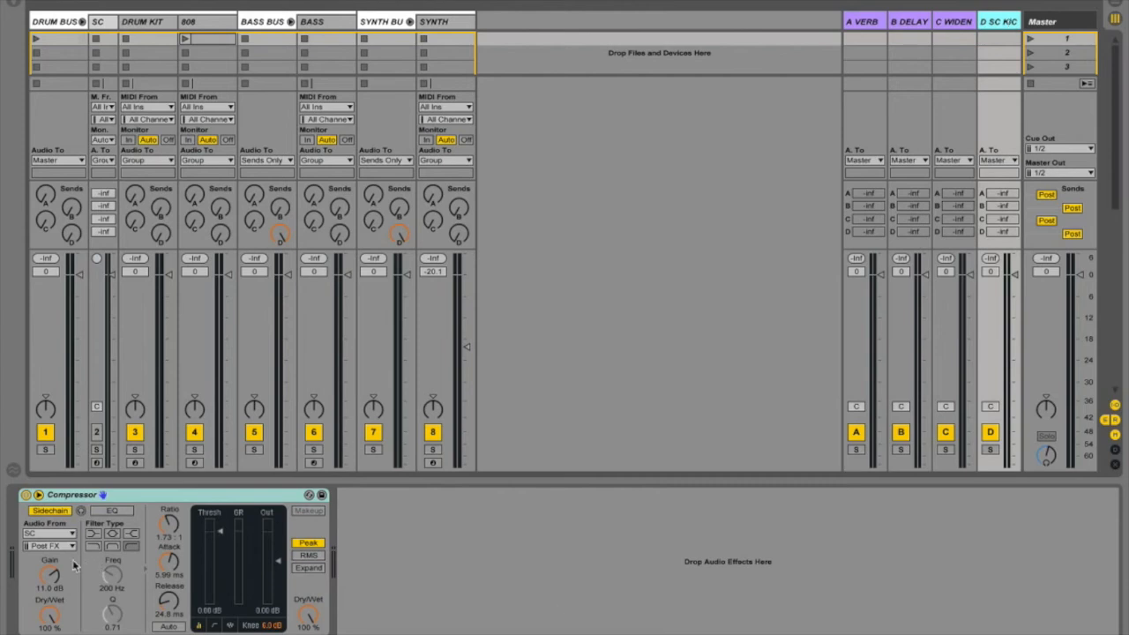
left_click(70, 533)
left_click(39, 378)
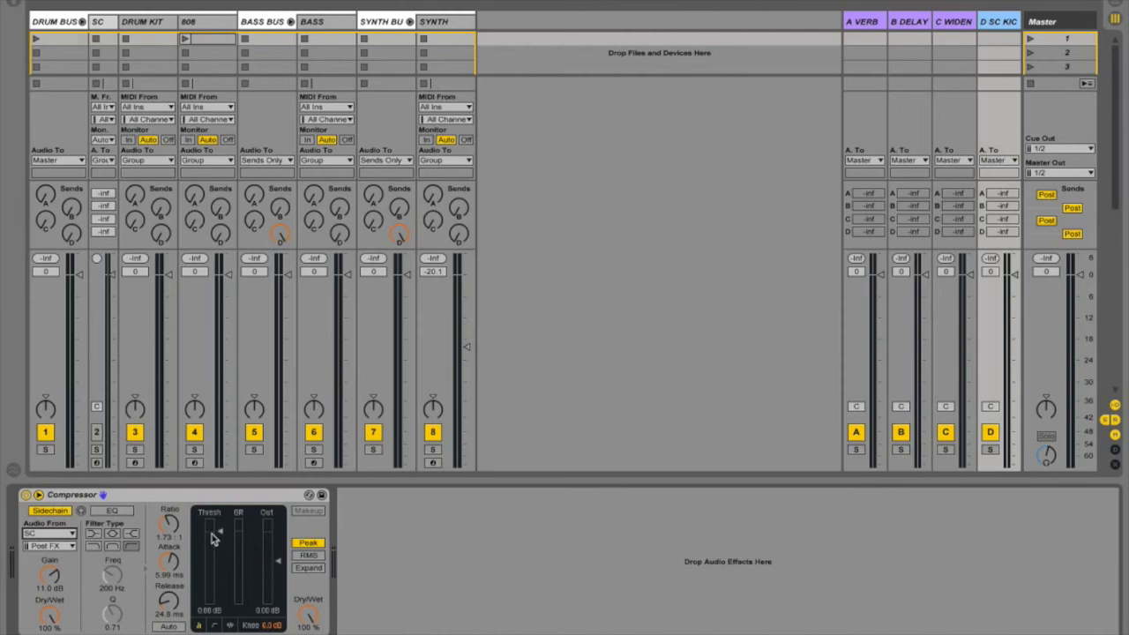
left_click_drag(213, 539, 216, 546)
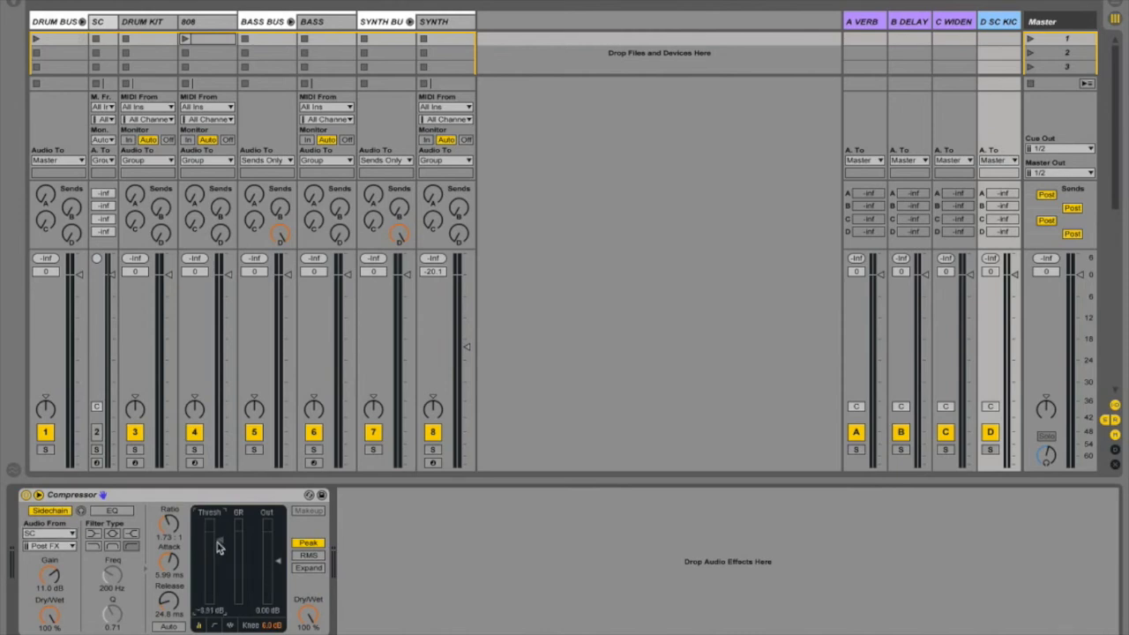
key("Tab")
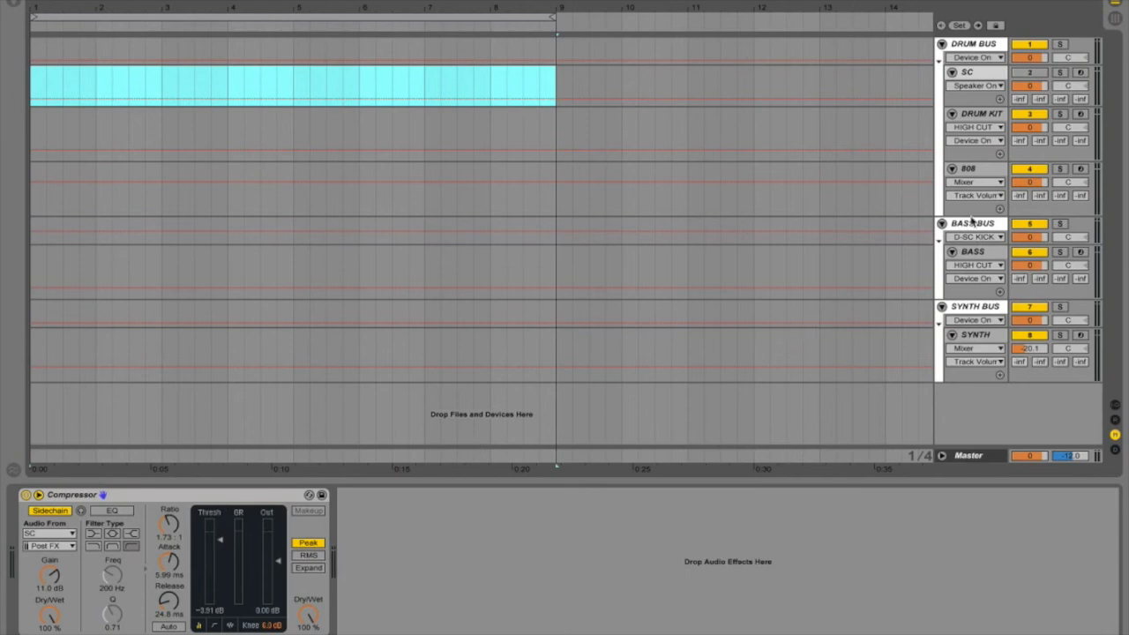
key("Tab")
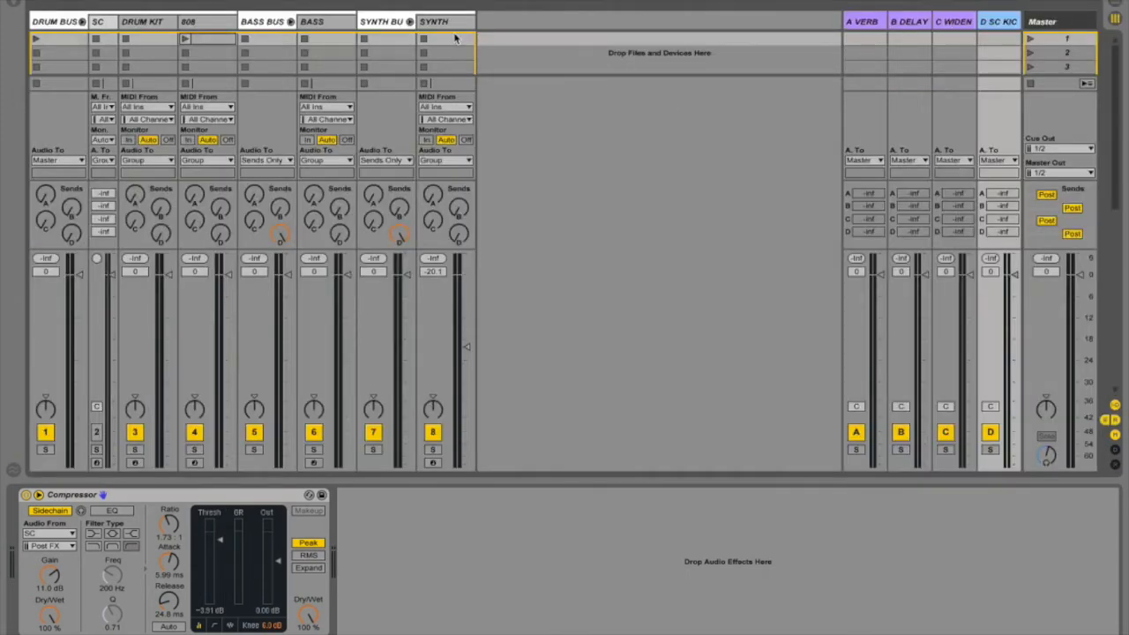
Step: Show the effect chains of the A VERB, B DELAY and C WIDEN returns, ending on A VERB
left_click(876, 23)
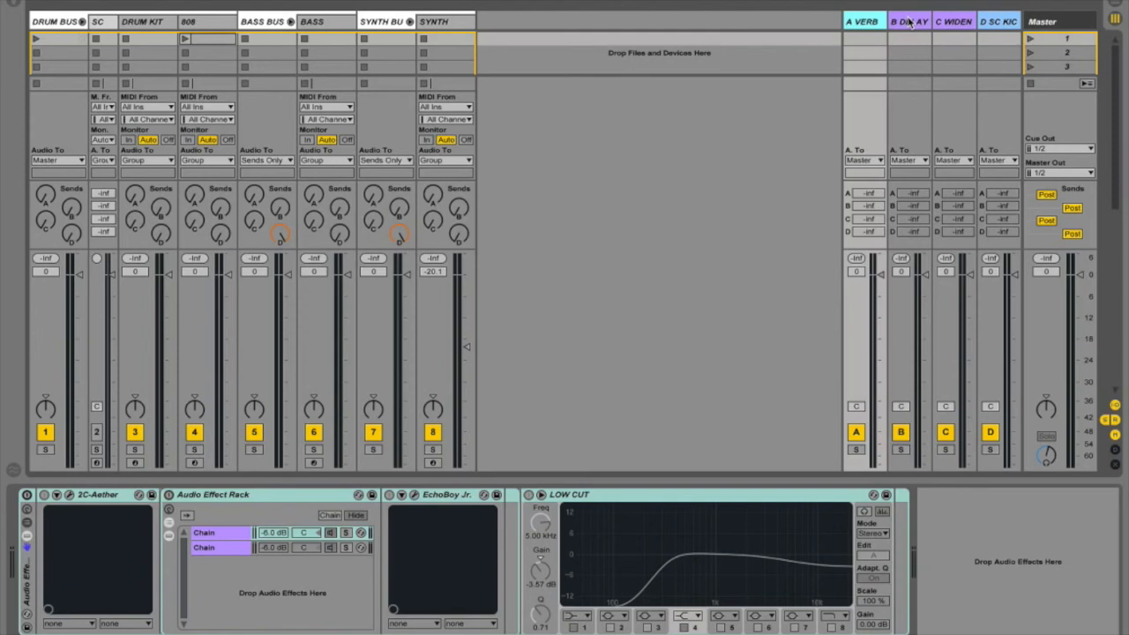
left_click(916, 23)
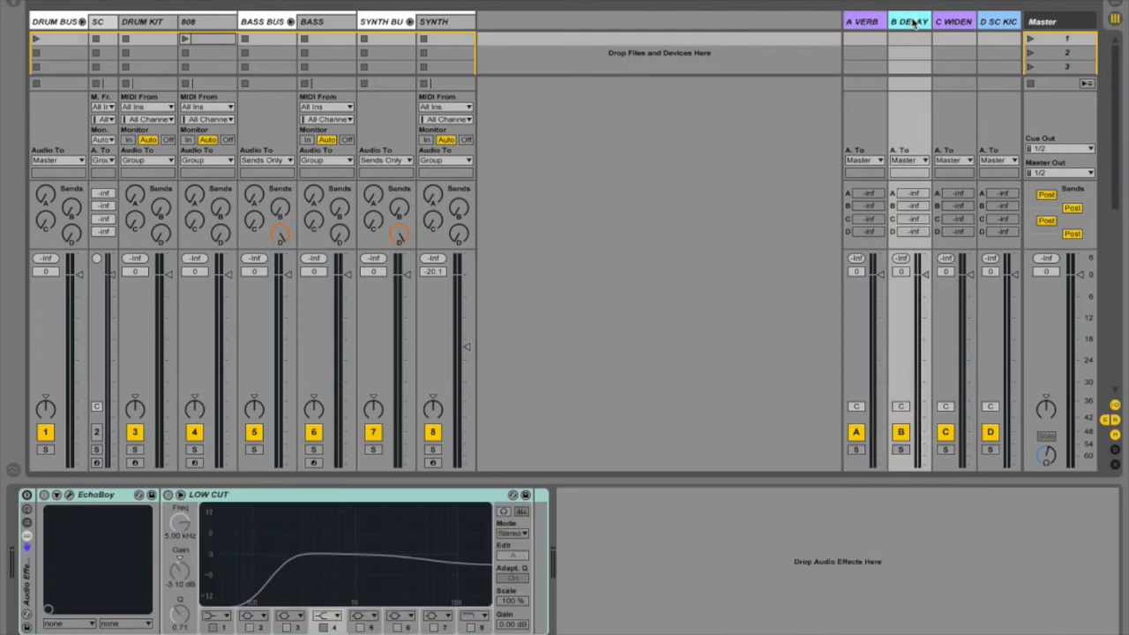
left_click(940, 22)
left_click(871, 23)
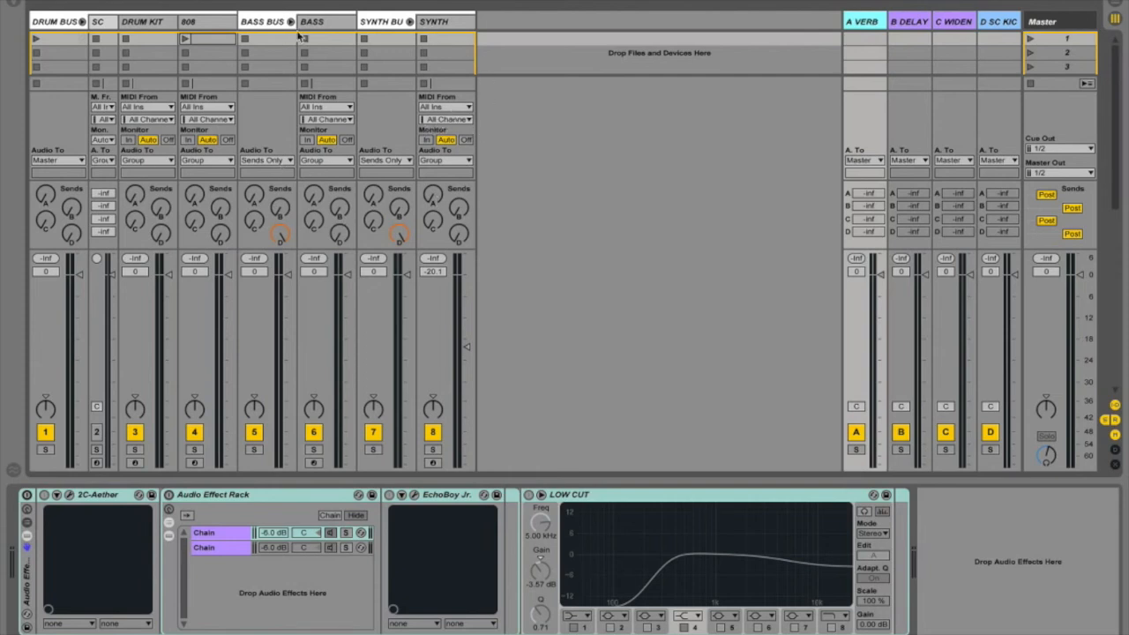
Step: Show the device chains of the SYNTH, DRUM KIT and DRUM BUS tracks, and of the A VERB and B DELAY returns
left_click(451, 23)
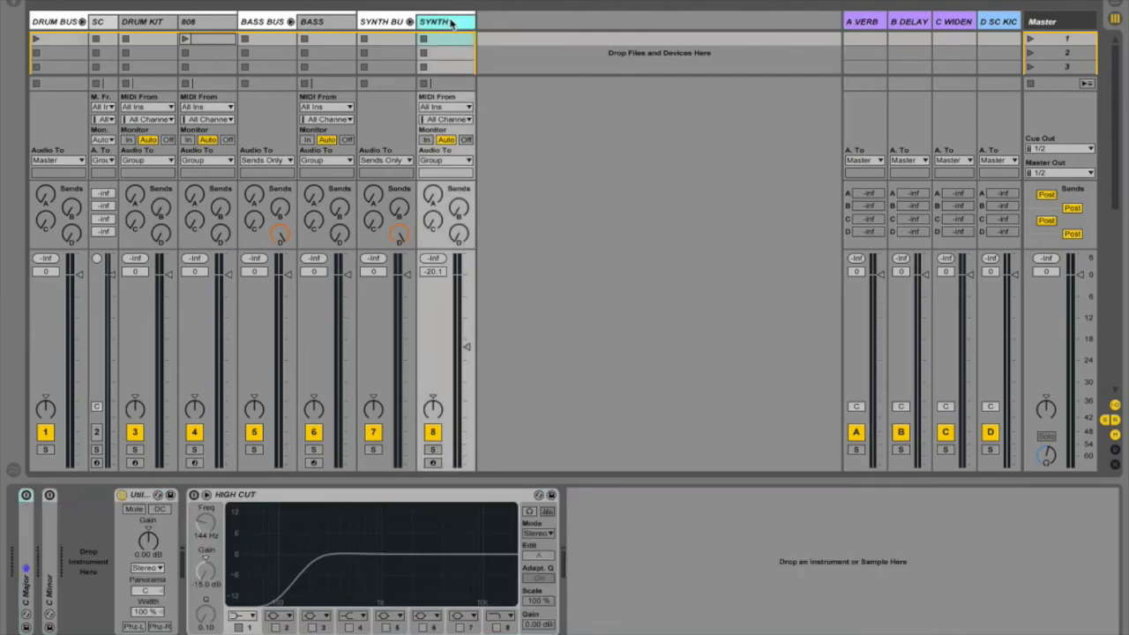
left_click(137, 24)
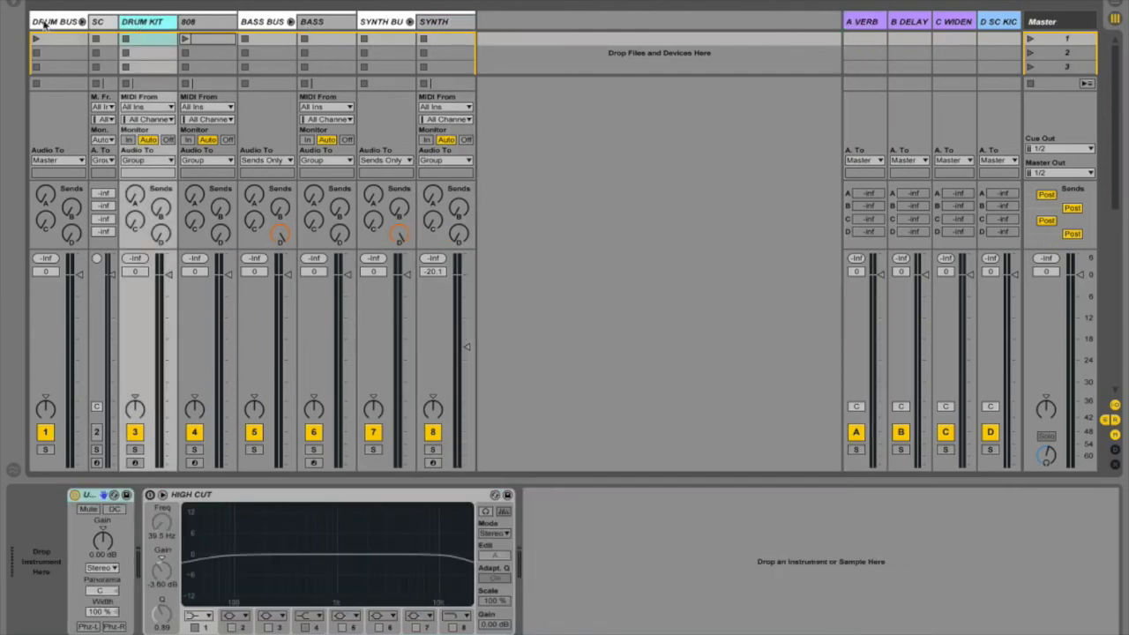
right_click(38, 22)
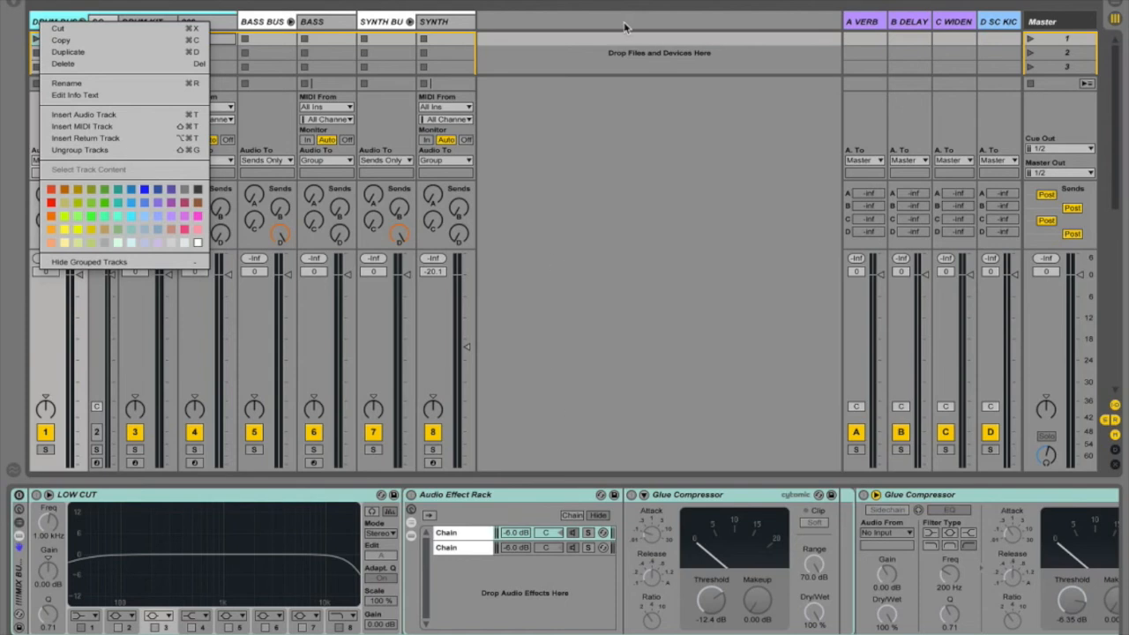
left_click(674, 123)
left_click(860, 23)
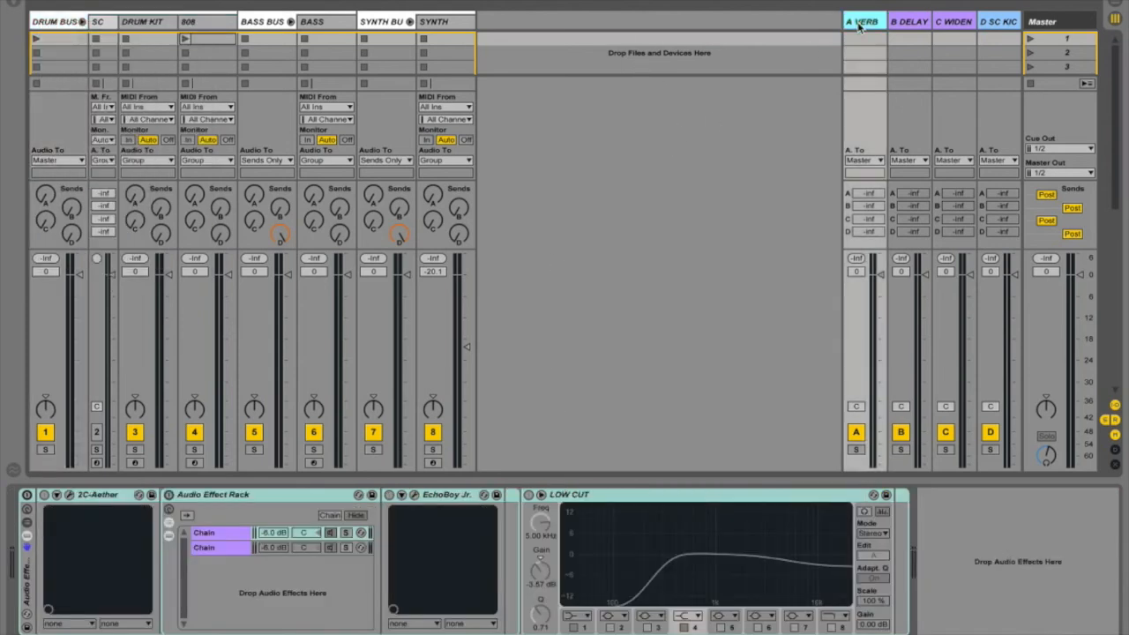
left_click(909, 24)
left_click(860, 25)
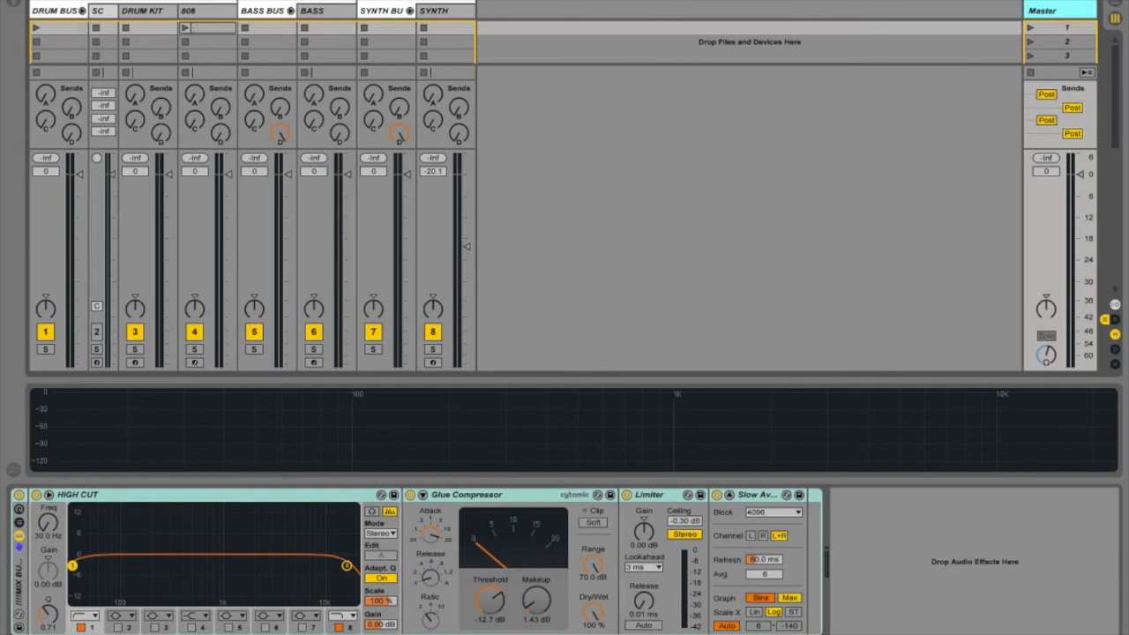
Step: Review the Rendered Track choices in the audio export settings, keep Master selected, and close the dialog without exporting
left_click(87, 1)
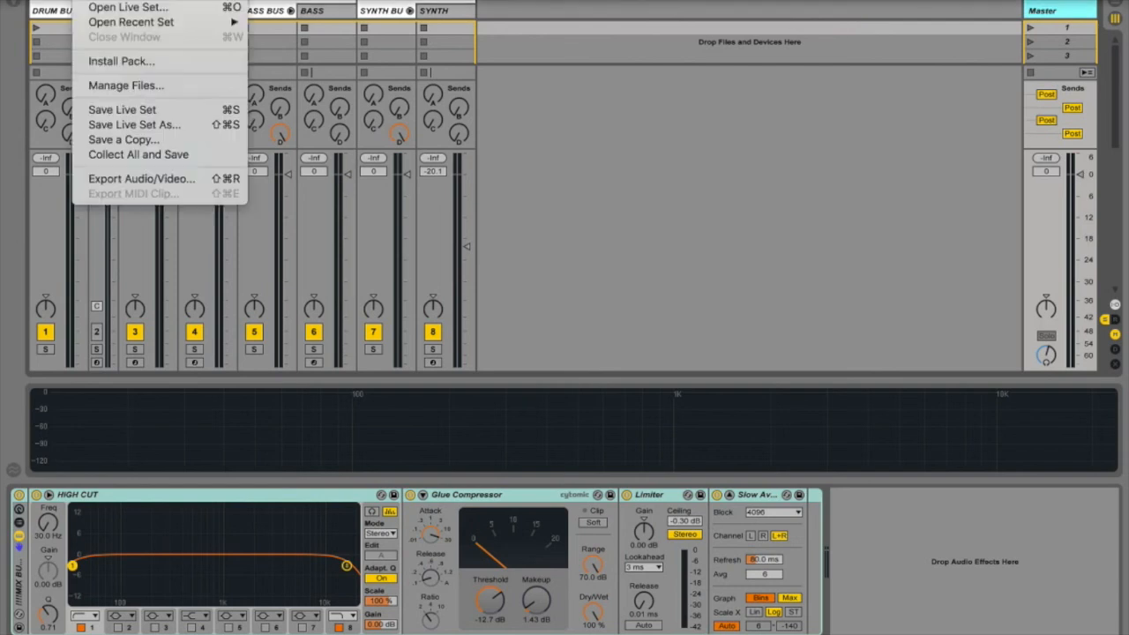
left_click(141, 178)
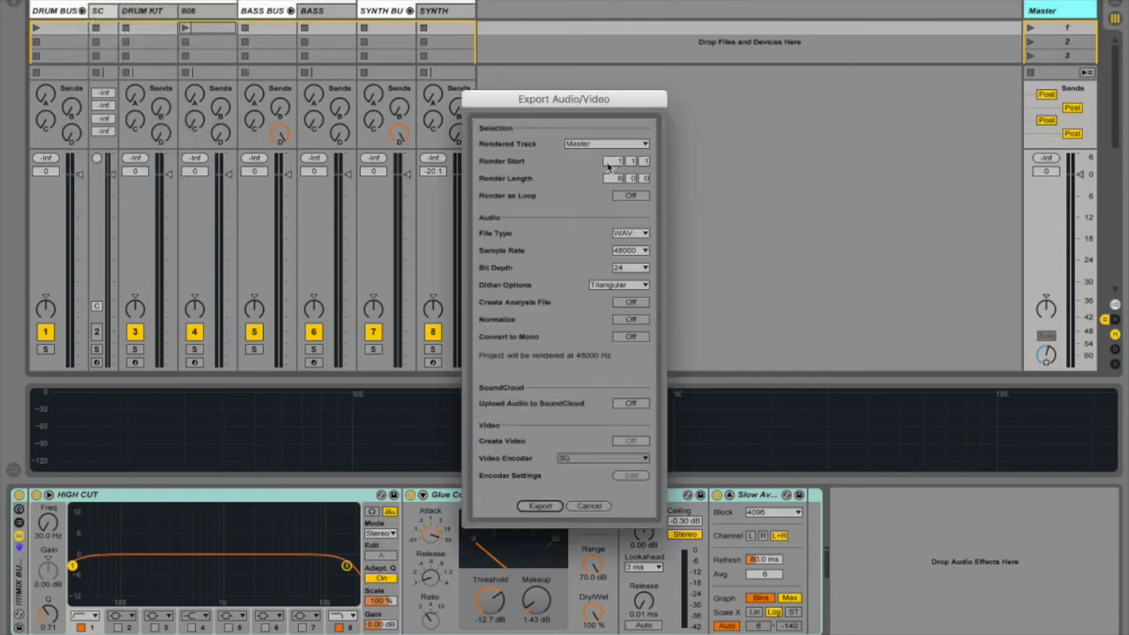
left_click(600, 144)
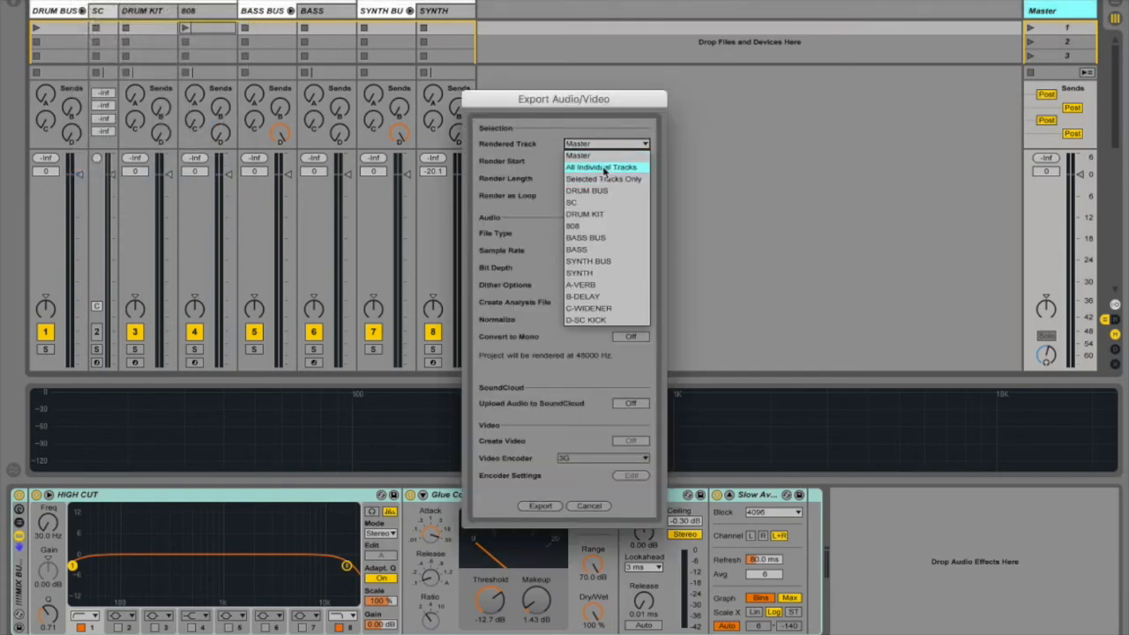
left_click(602, 155)
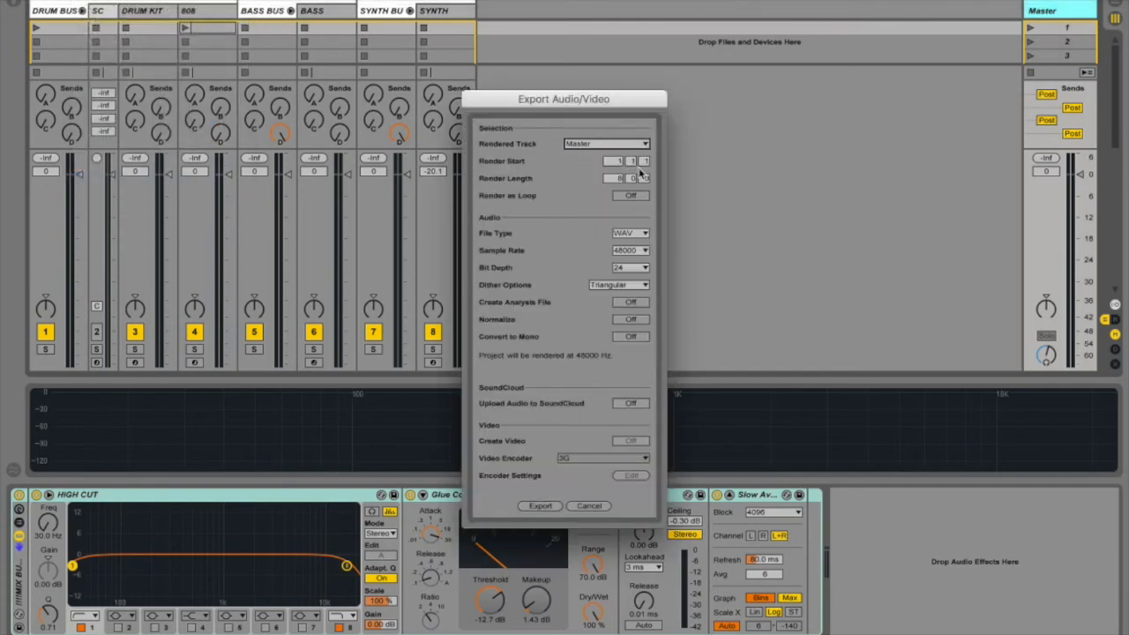
key("Escape")
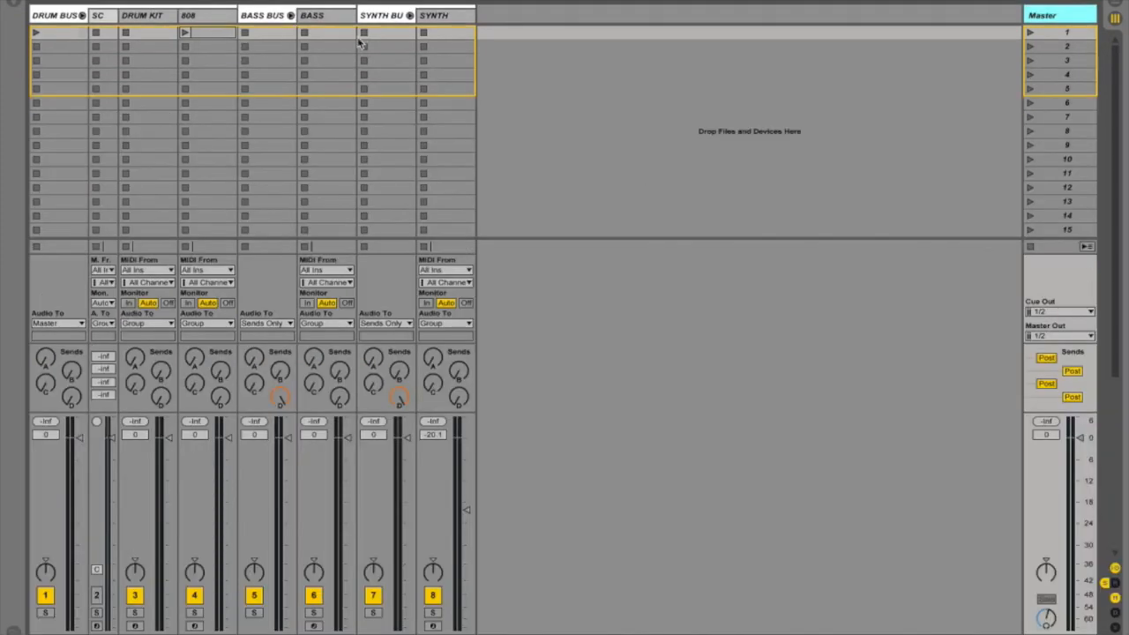
Step: Show the return tracks and inspect the Audio Effect Rack and LOW CUT EQ in A VERB's device chain
key("ctrl+alt+r")
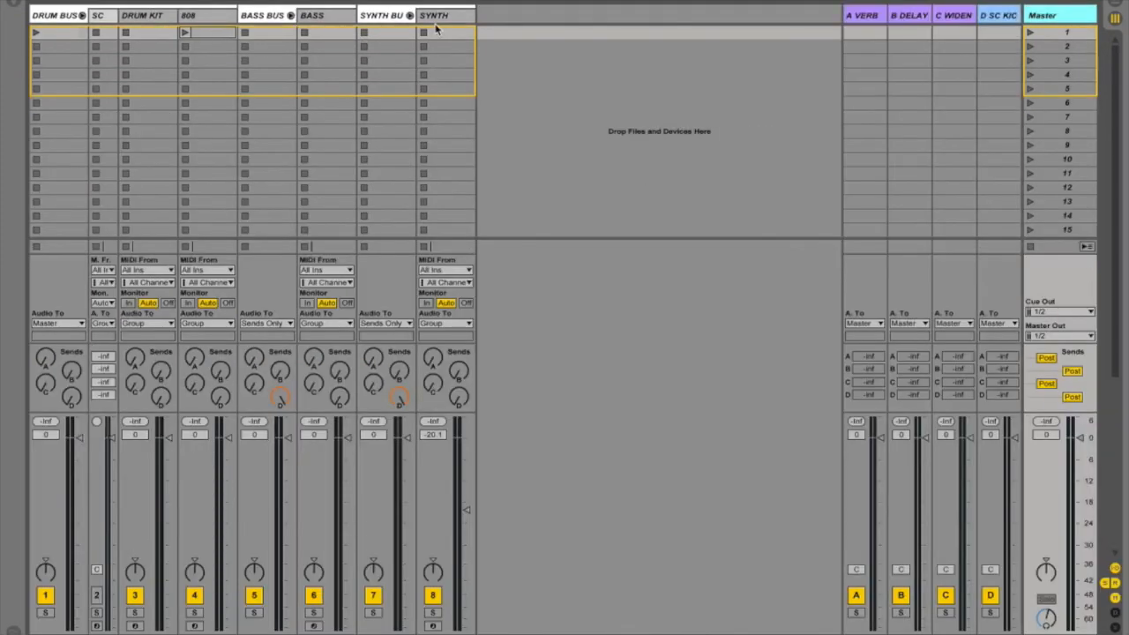
double_click(860, 15)
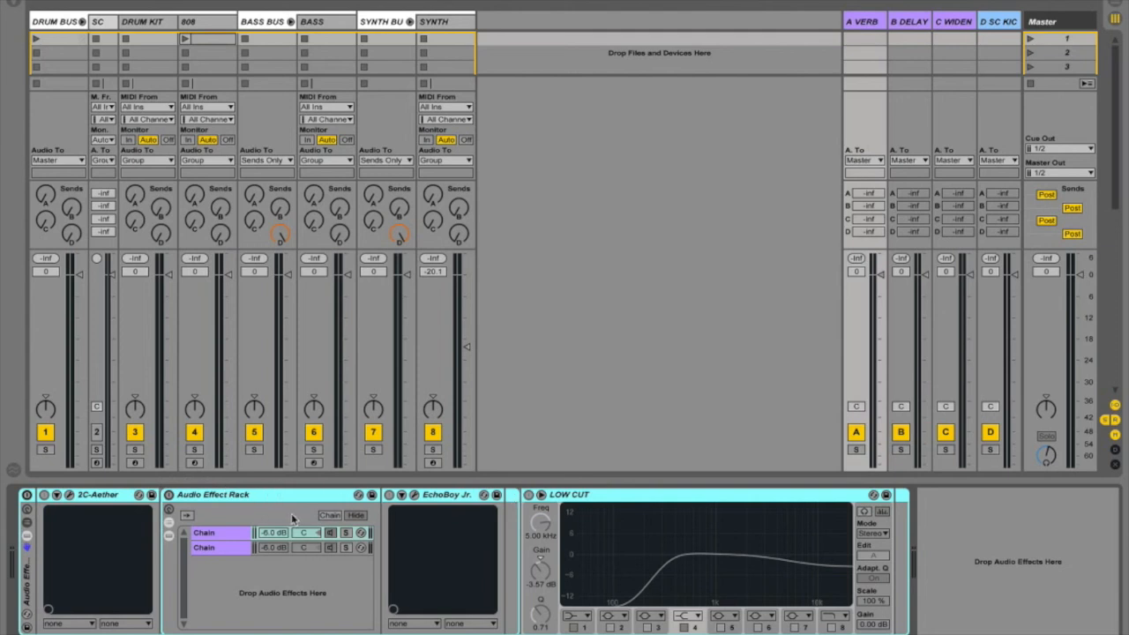
left_click(214, 495)
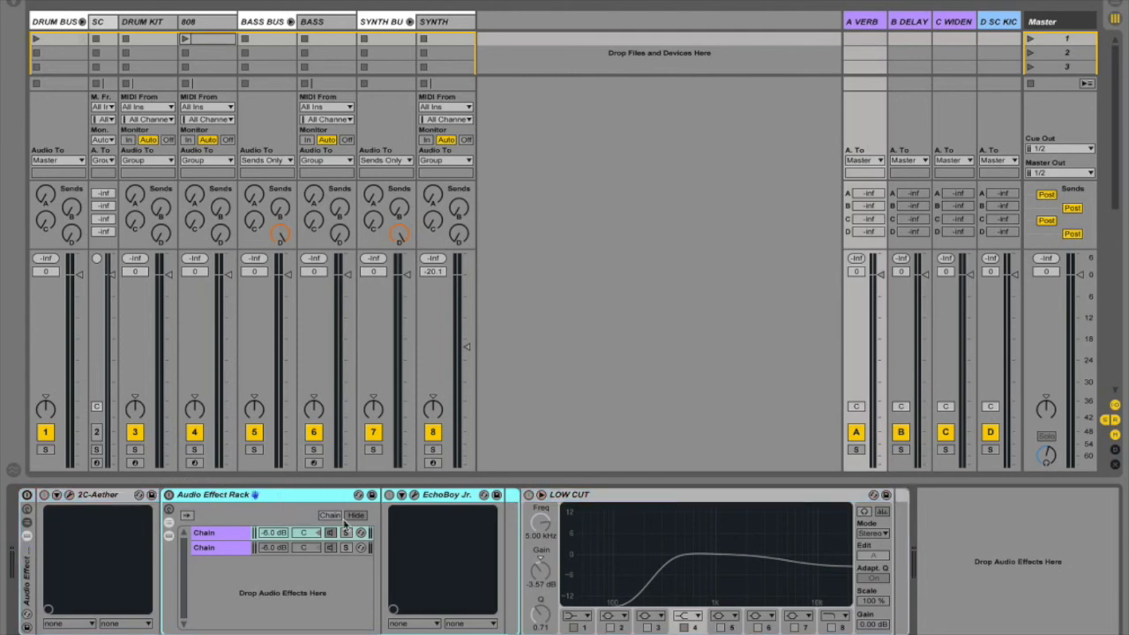
left_click(590, 500)
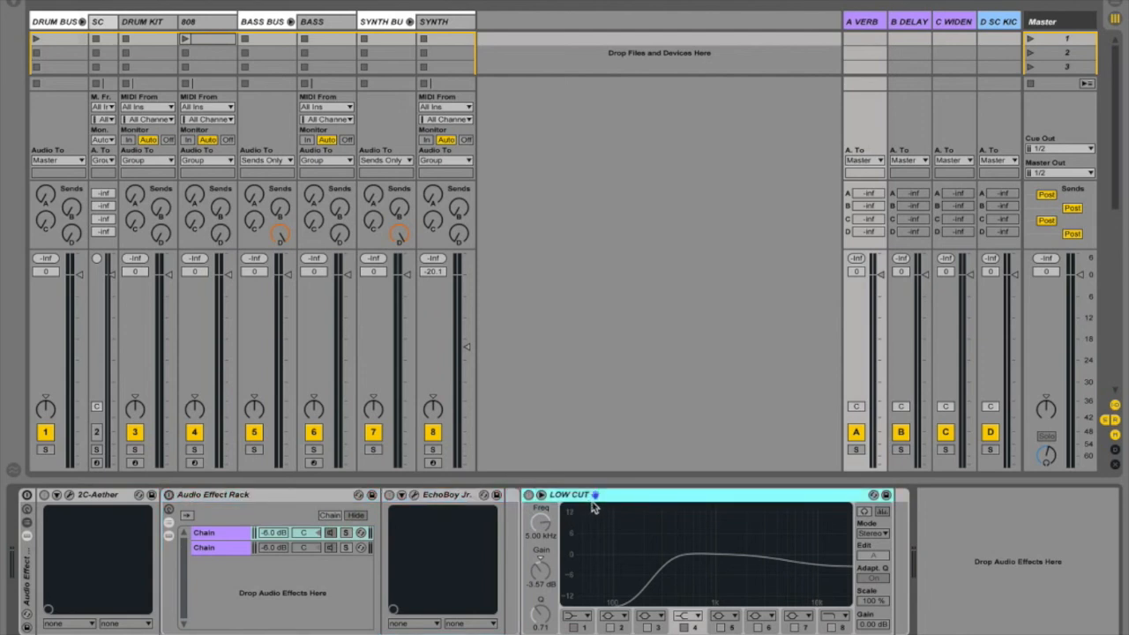
Step: Switch on the LOW CUT EQ on A VERB and collapse the active 2C-Aether reverb
left_click(529, 496)
left_click(106, 496)
key("Delete")
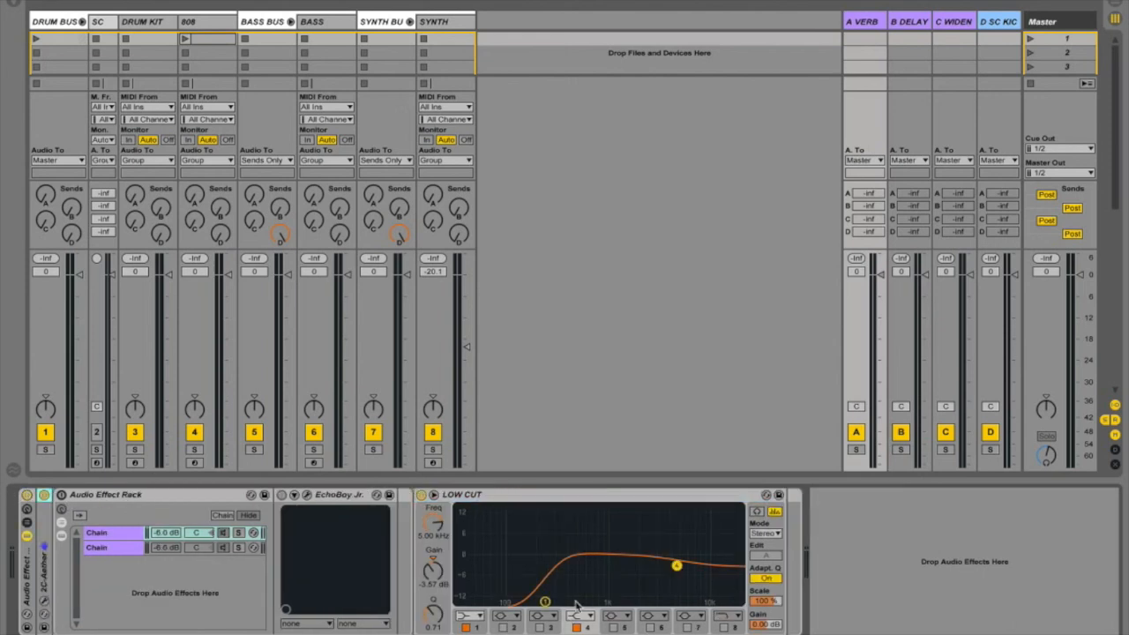
Step: Raise LOW CUT's band 1 cutoff frequency and set its band 4 shelf to about 2.69 kHz, -6.19 dB and Q 0.59
left_click_drag(545, 602, 572, 601)
left_click_drag(678, 567, 651, 573)
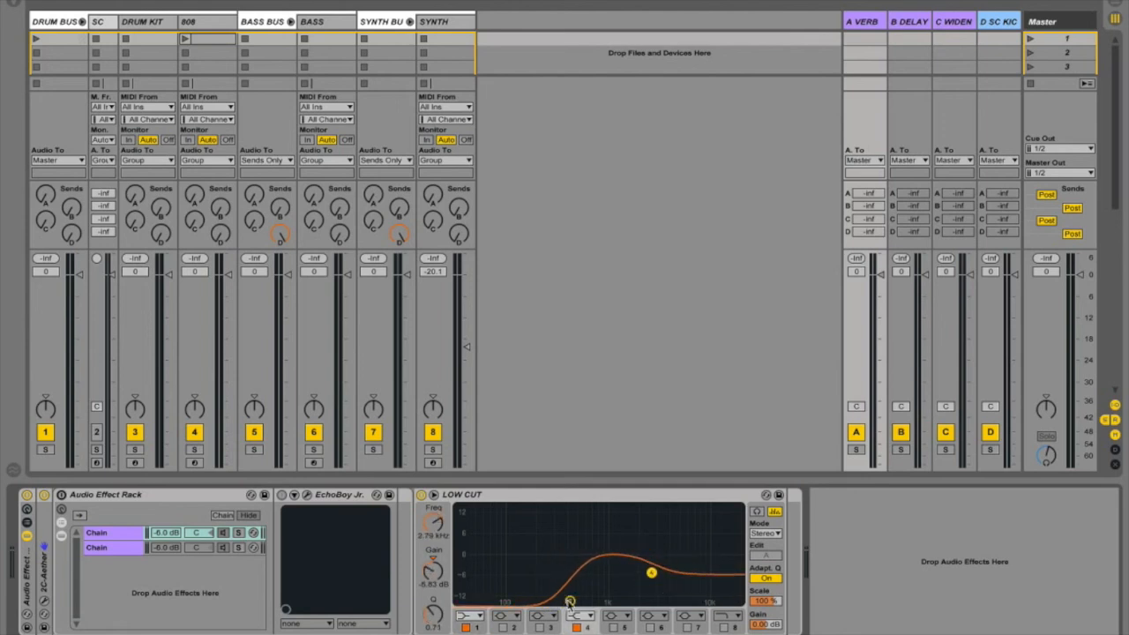
left_click_drag(570, 603, 581, 604)
left_click_drag(653, 574, 651, 578)
left_click_drag(436, 612, 432, 569)
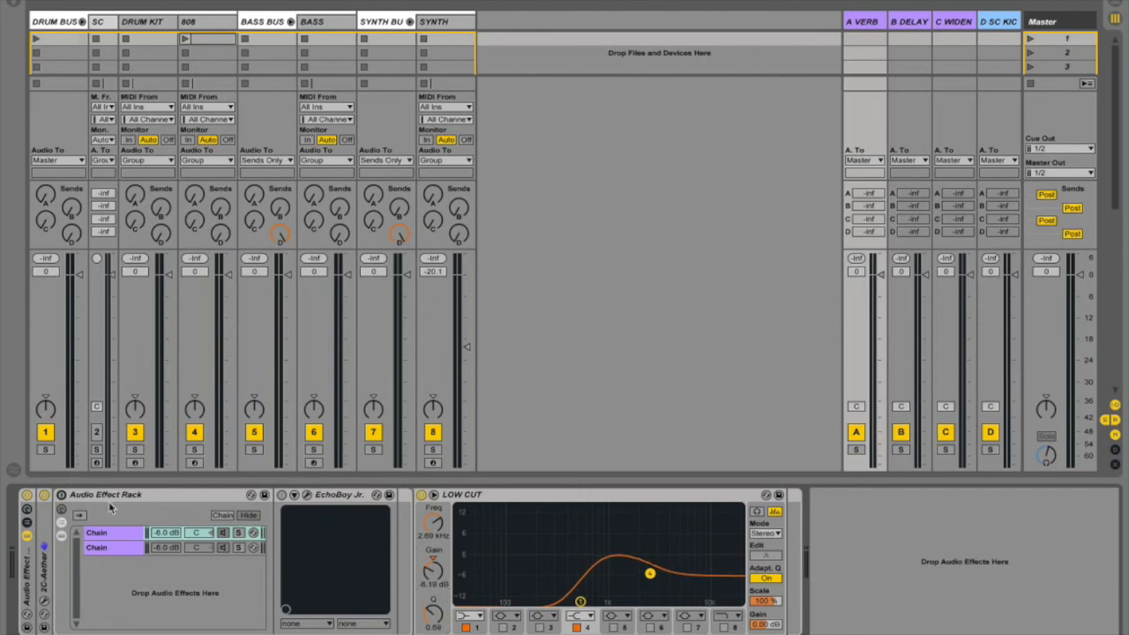
Step: Switch on A VERB's Audio Effect Rack, open its EchoBoy Jr. plug-in and slightly adjust the Mix
left_click(62, 495)
left_click(295, 495)
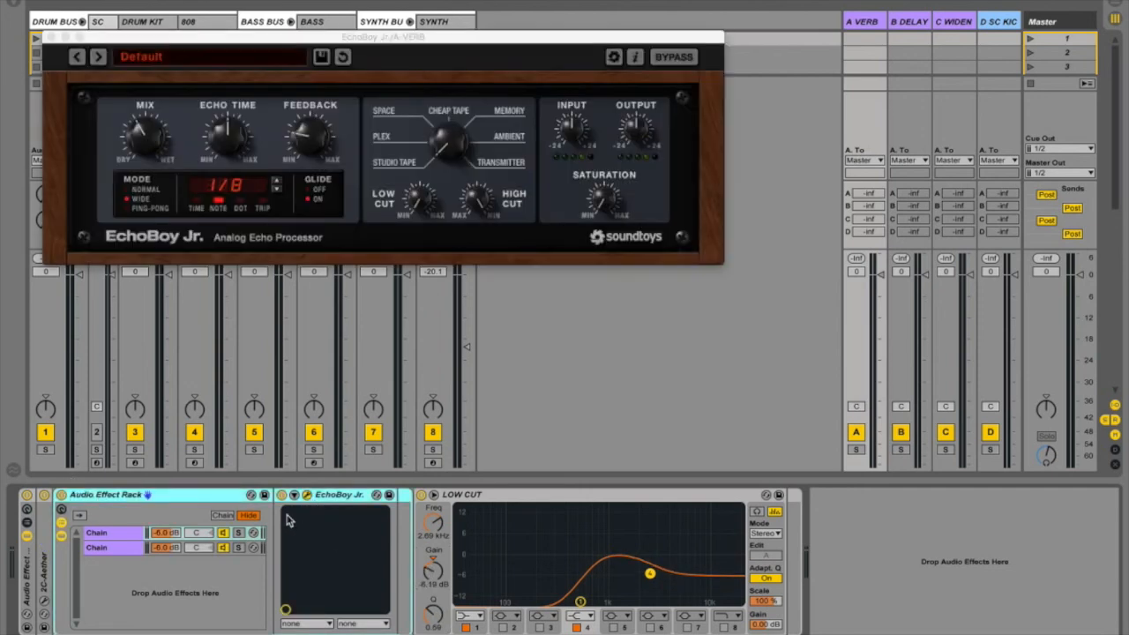
left_click_drag(137, 148, 135, 152)
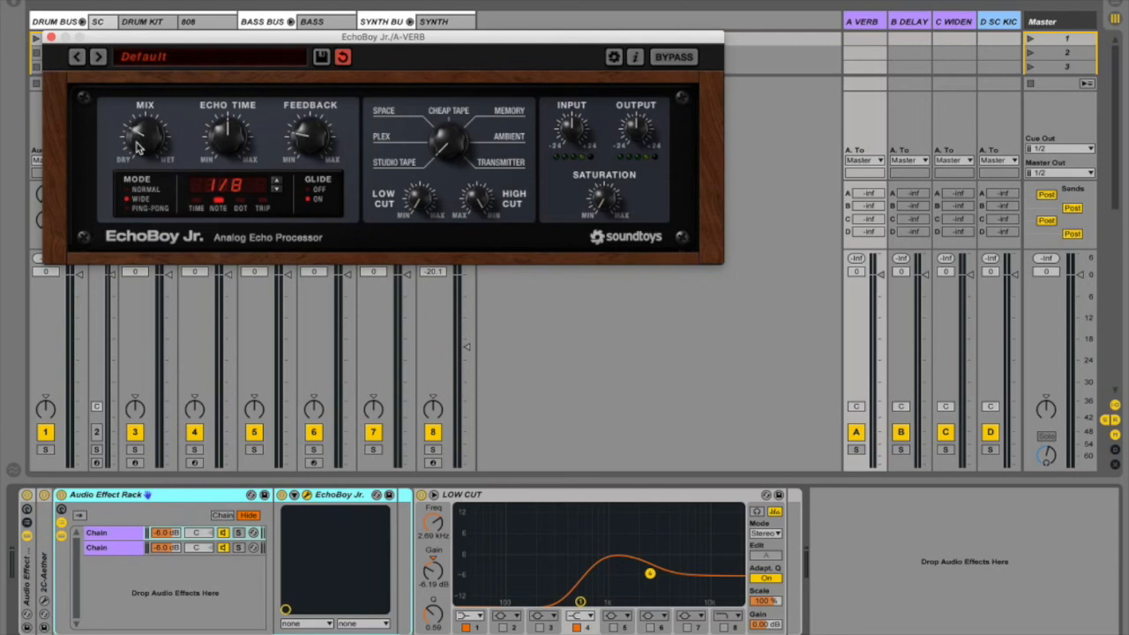
Step: Compare the devices in the two chains of A VERB's Audio Effect Rack, ending on the EchoBoy Jr. chain
left_click(114, 548)
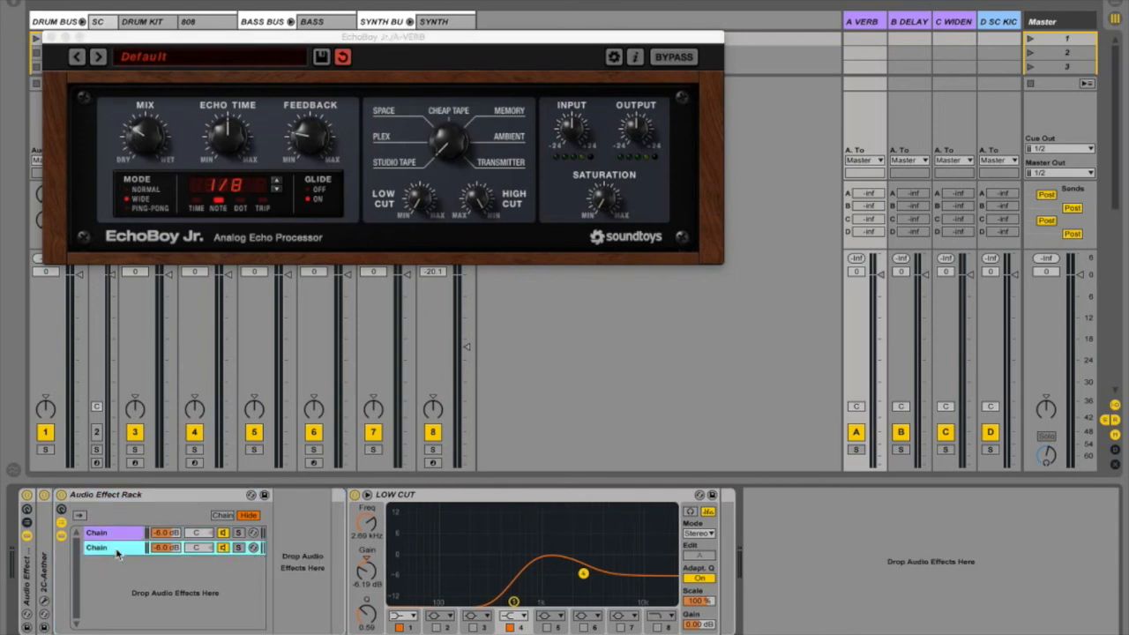
left_click(122, 533)
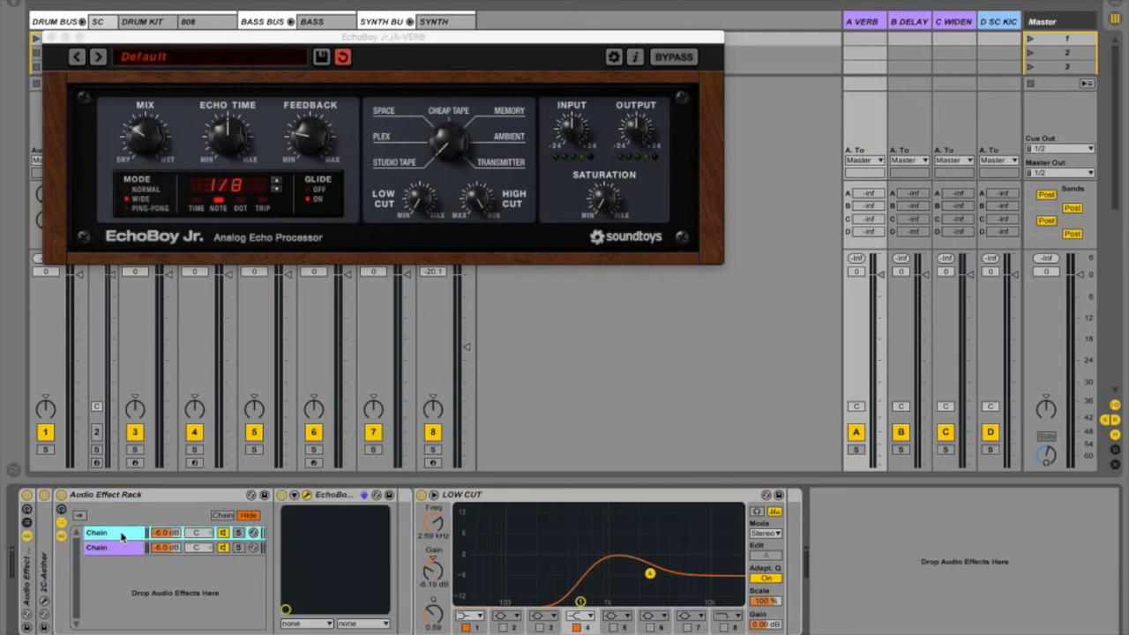
left_click(123, 547)
left_click(121, 535)
Step: Adjust EchoBoy Jr.'s Mix on the dry side, close its plug-in window after a recheck, and select the B DELAY return
mouse_move(146, 150)
left_mouse_down()
mouse_move(150, 123)
mouse_move(131, 138)
left_mouse_up()
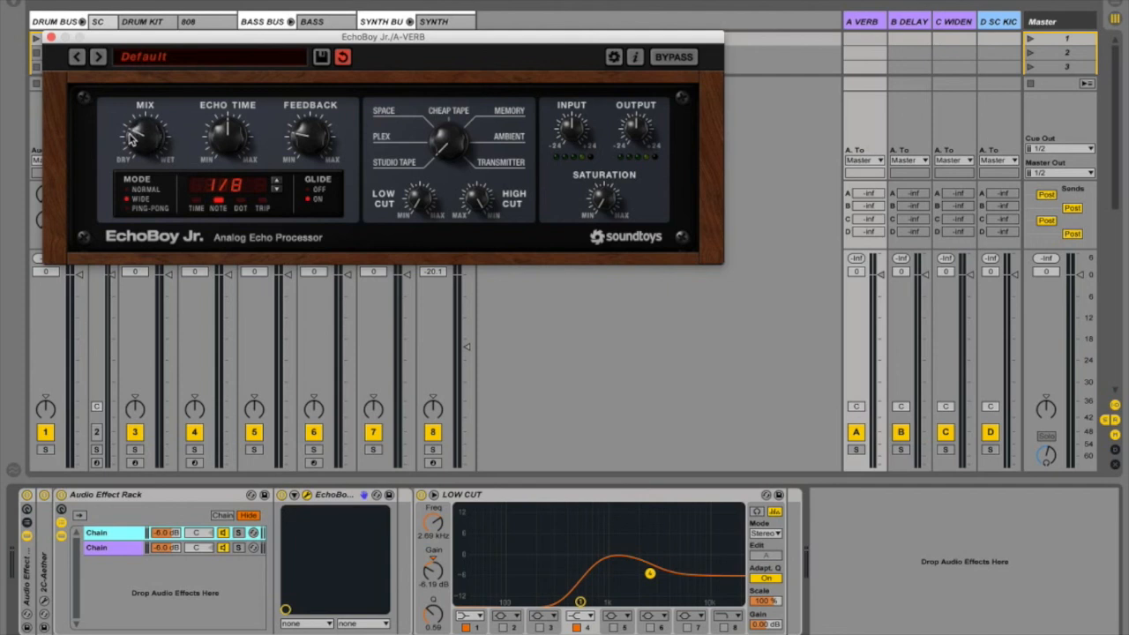
left_click_drag(131, 135, 120, 113)
left_click(50, 37)
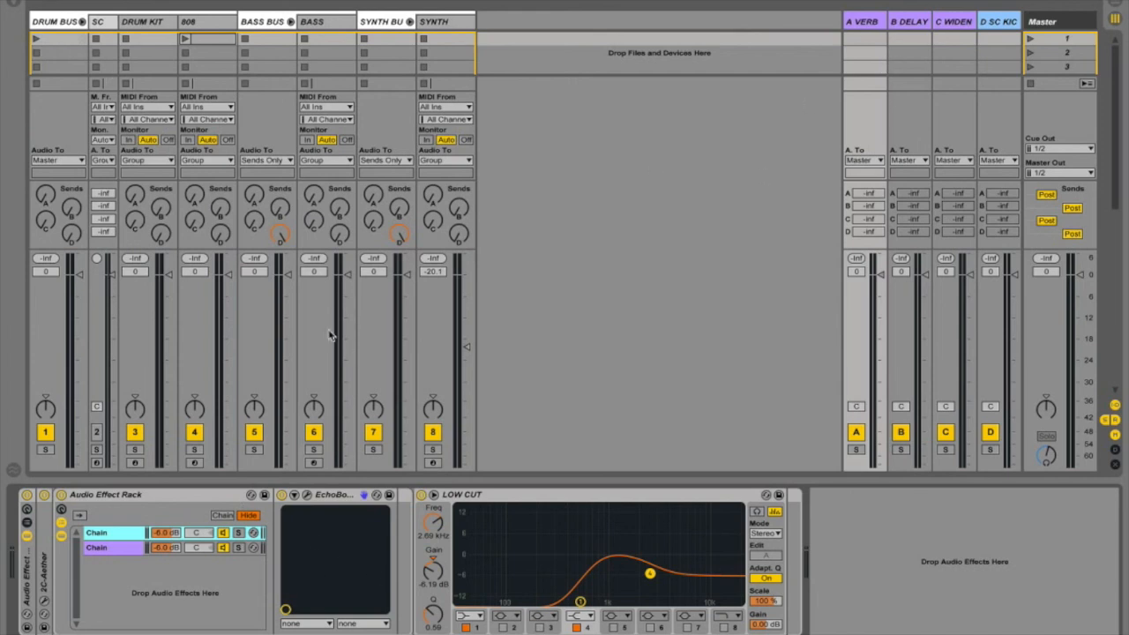
left_click(307, 495)
left_click(50, 38)
left_click(904, 24)
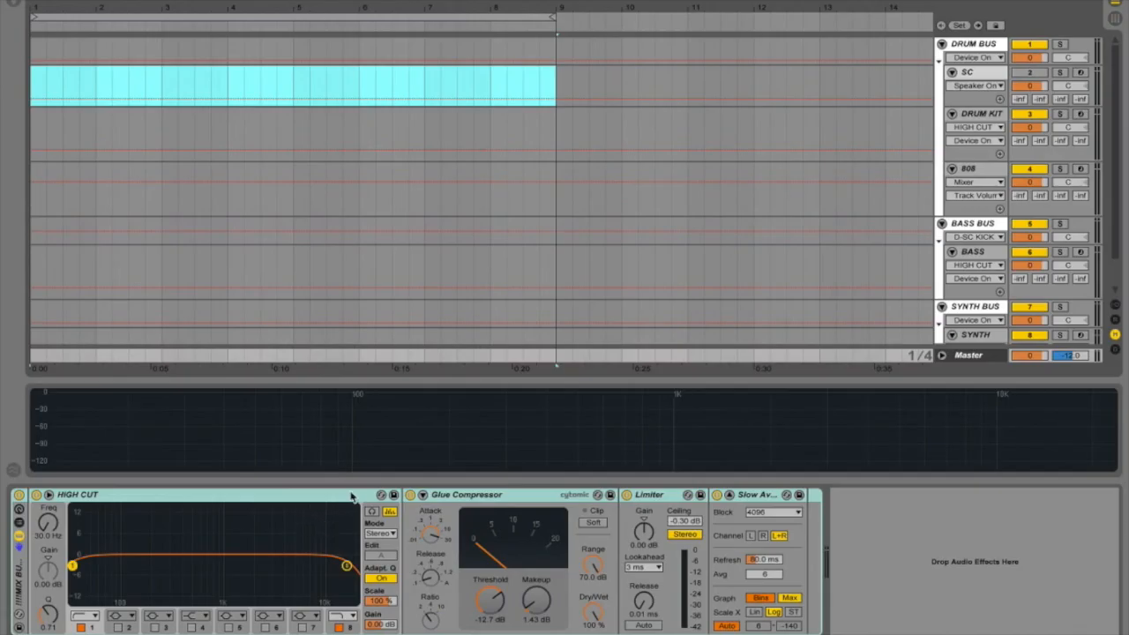
Step: Hide the device view and inspect the Master's cue volume in both views and the browser's Audio Effects list, ending in Session View
key("ctrl+alt+l")
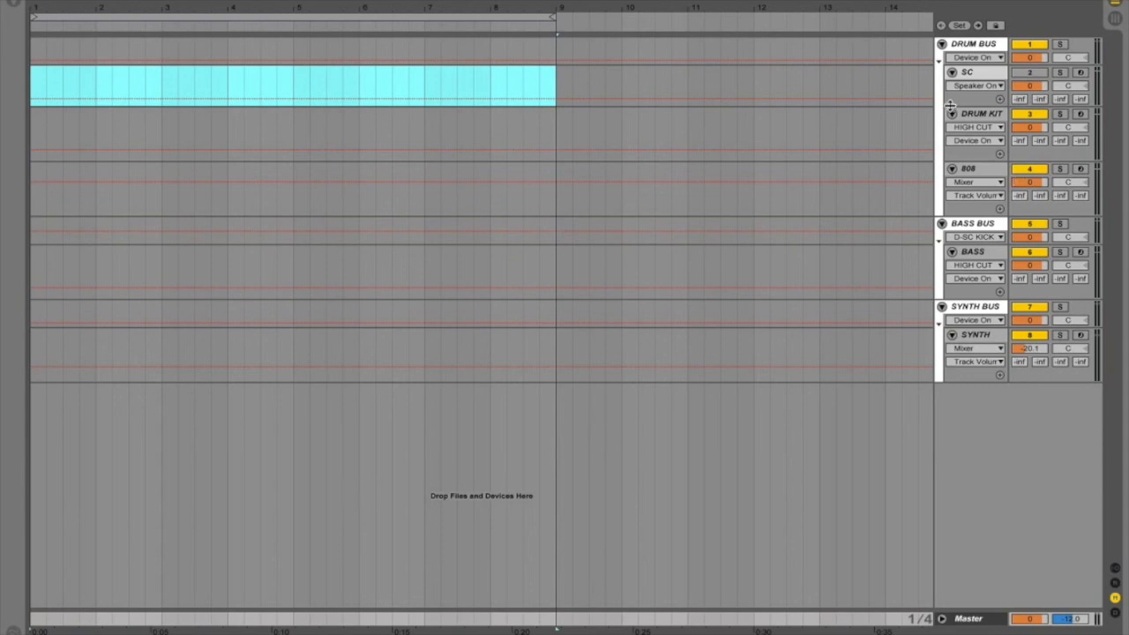
key("Tab")
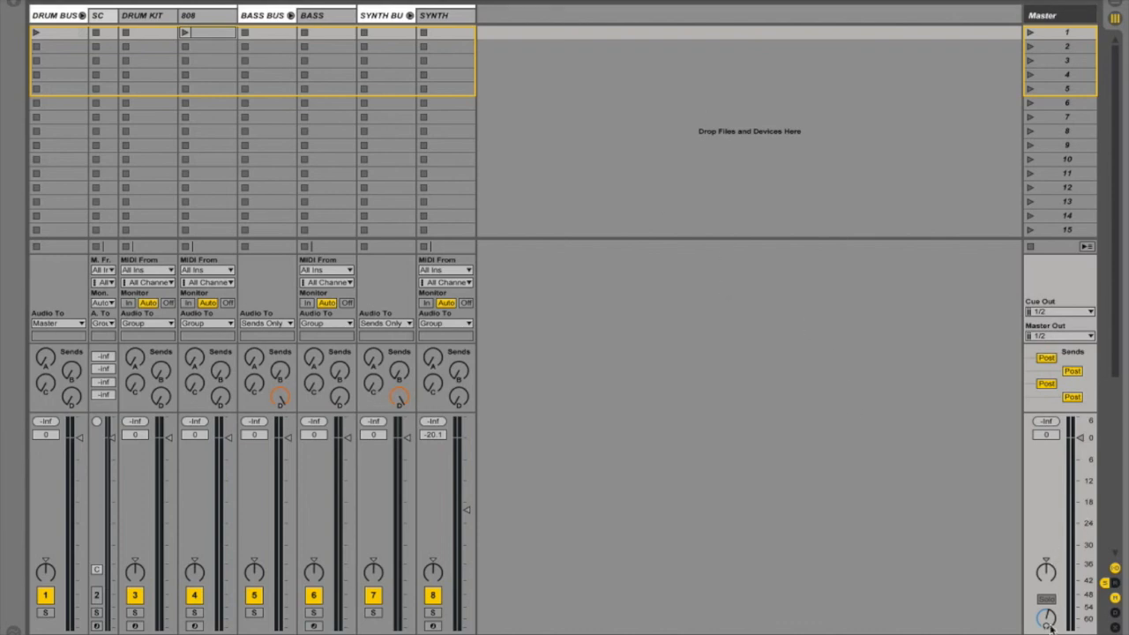
key("Tab")
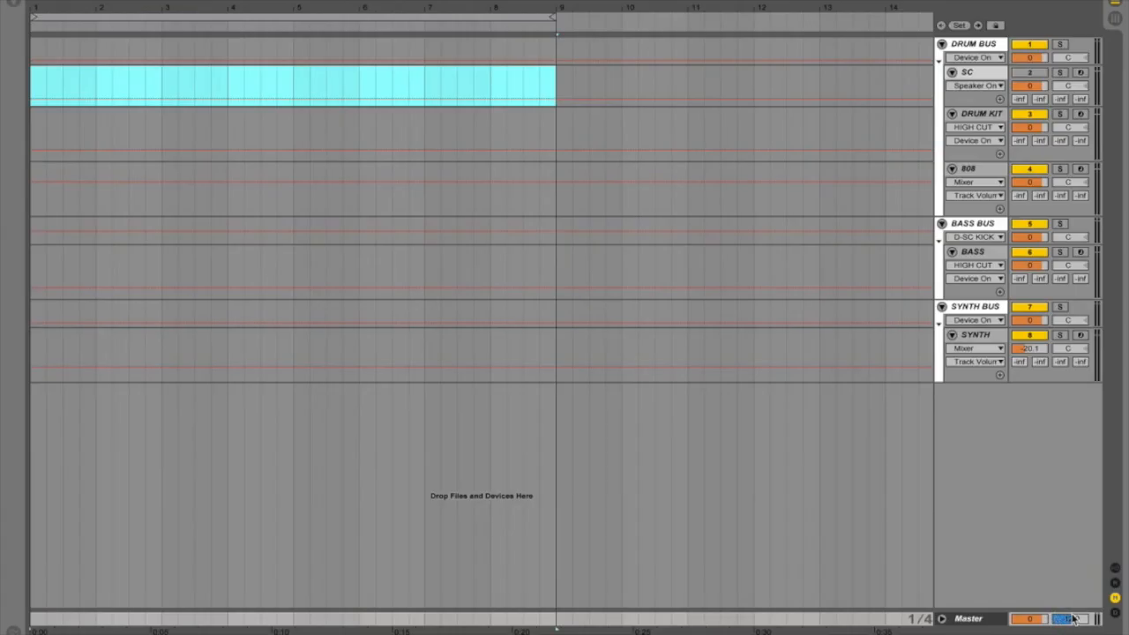
left_click(1076, 621)
key("ctrl+alt+b")
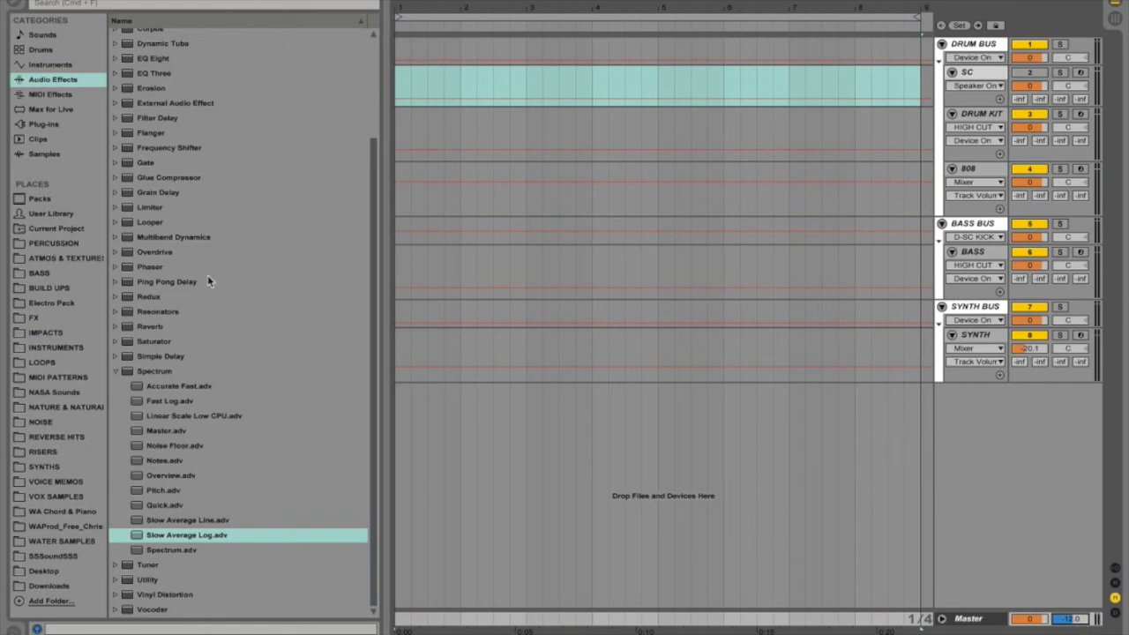
key("Tab")
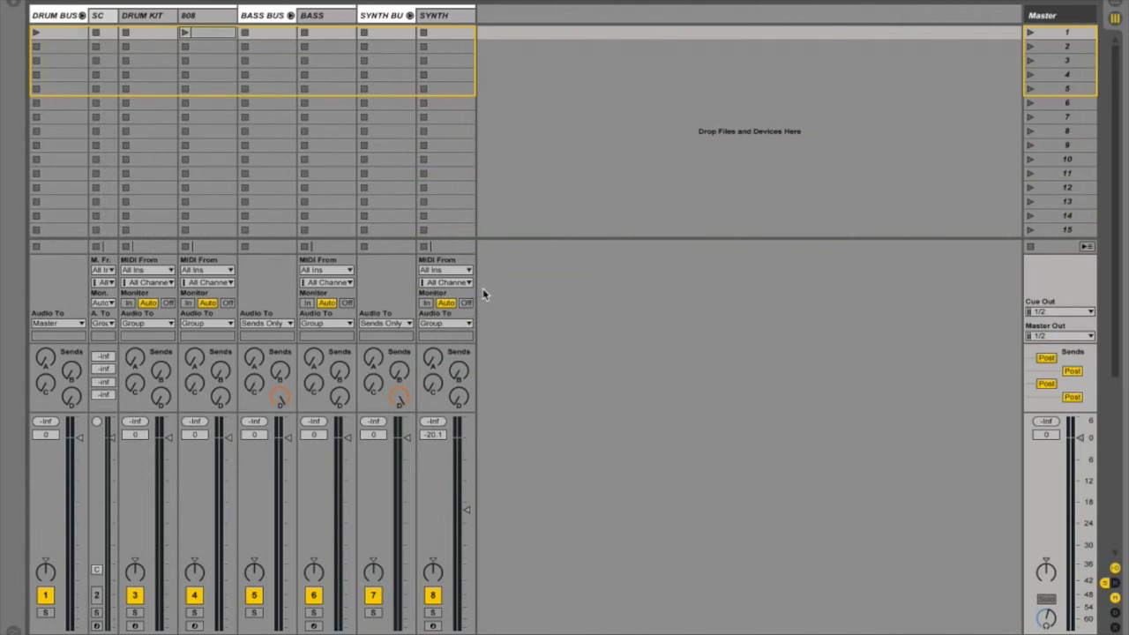